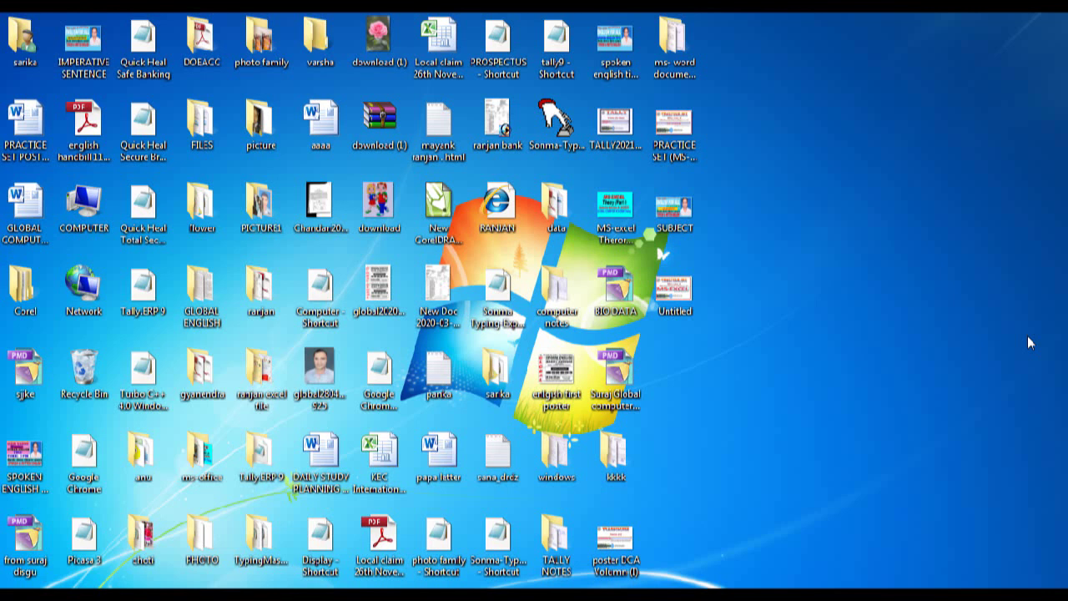
Launch Excel with a blank workbook, dismiss the Office activation wizard, and select cell A1
key(super+r)
text(excel)
click(129, 561)
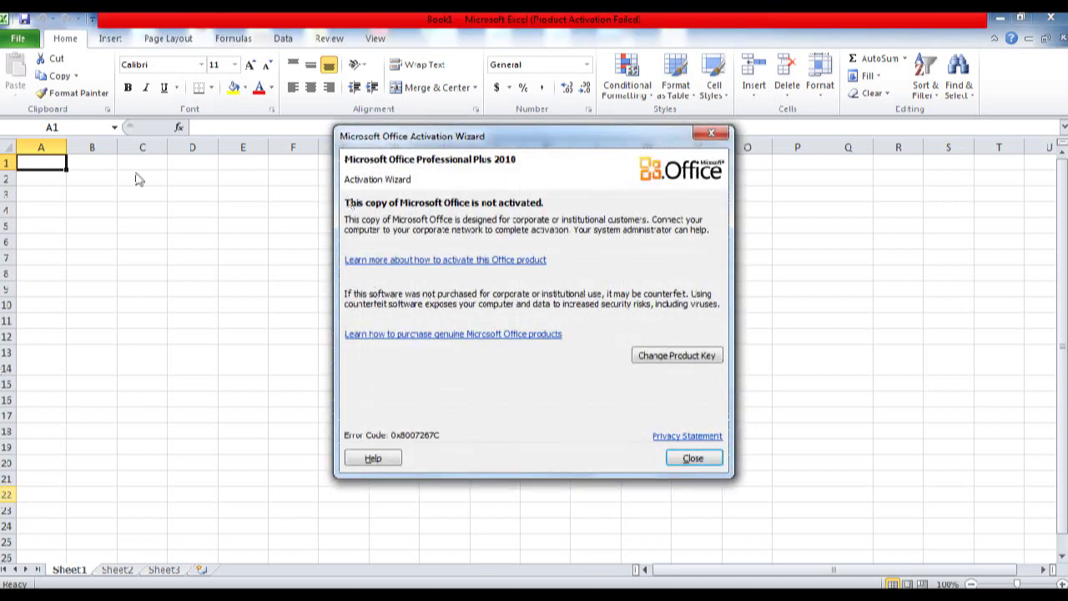
click(710, 133)
click(239, 207)
click(42, 162)
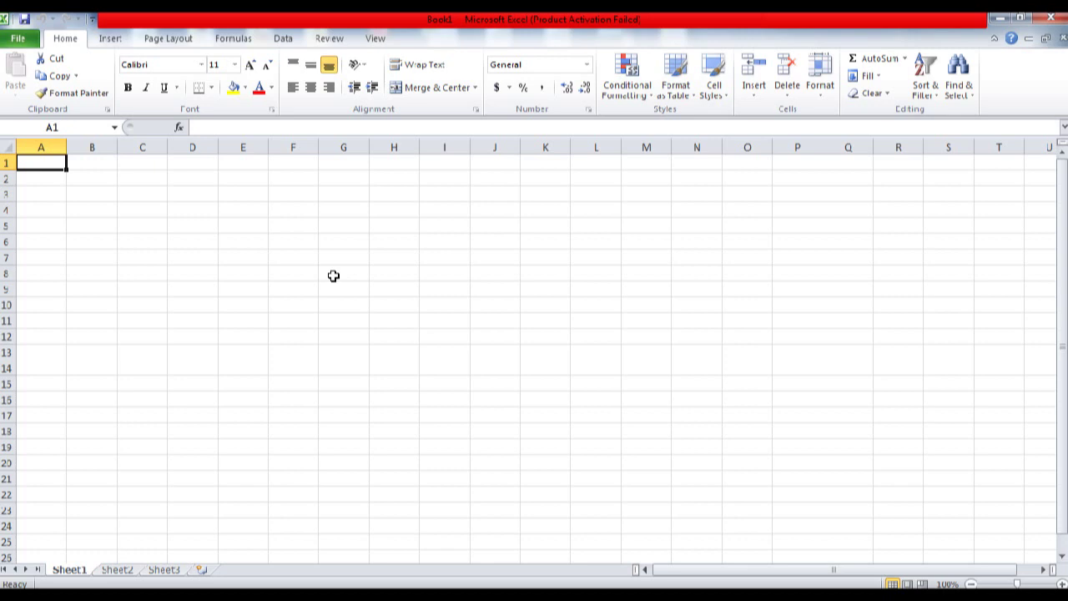
Set the worksheet's paper size to A4 210 x 297 mm
click(108, 258)
click(46, 165)
click(169, 38)
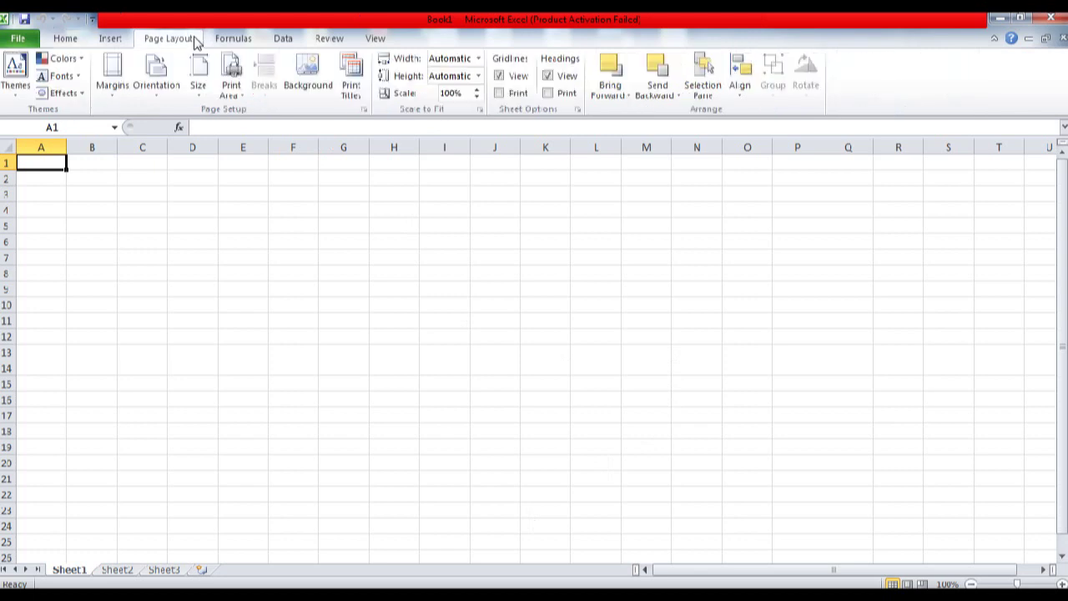
click(197, 82)
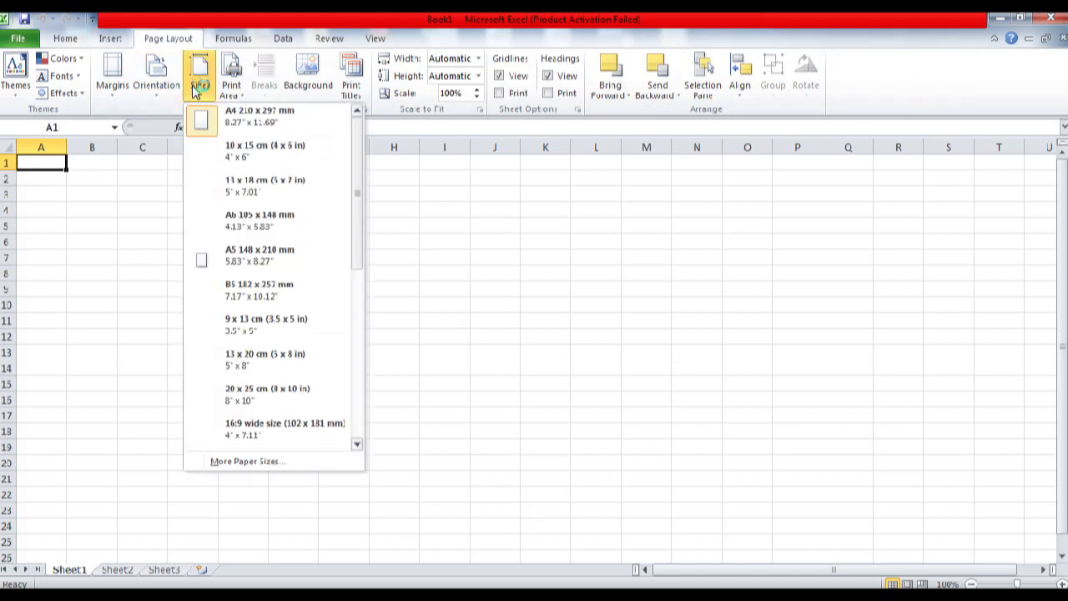
click(293, 114)
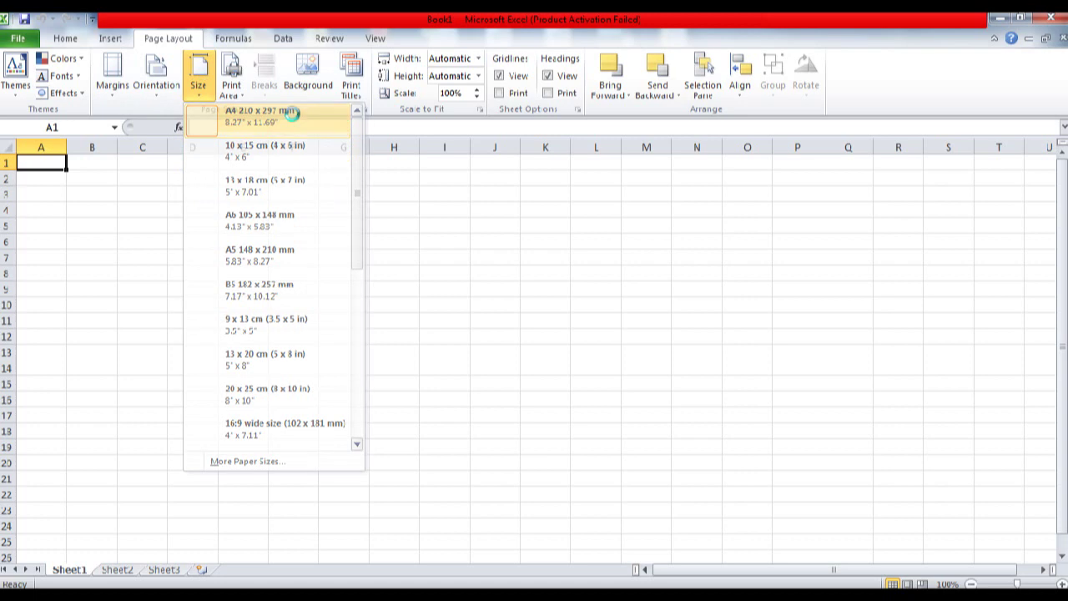
Apply Narrow margins and Portrait orientation to the worksheet
click(125, 97)
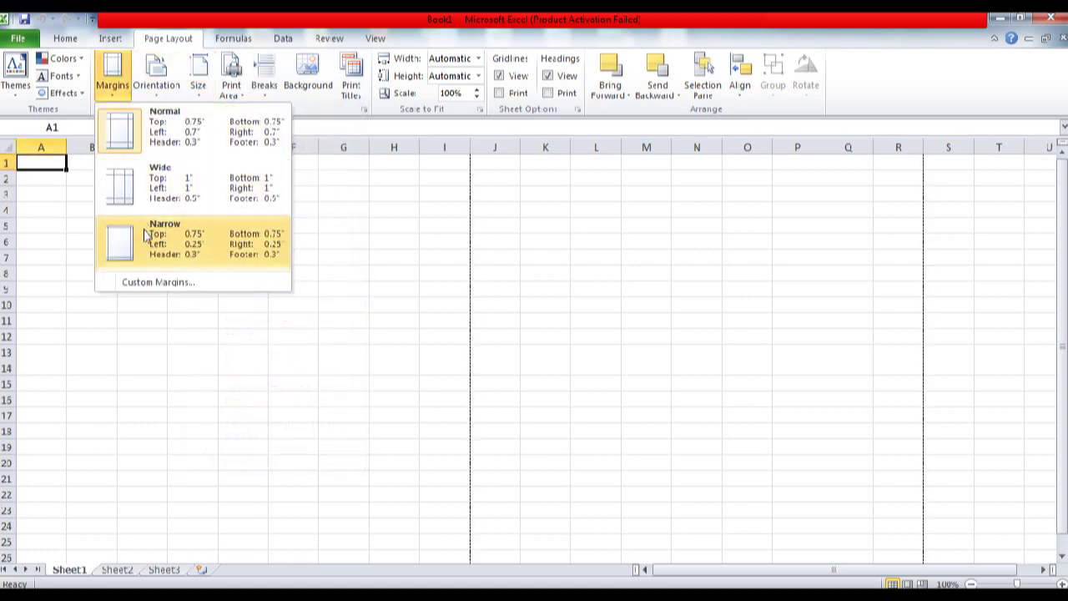
click(144, 229)
click(156, 79)
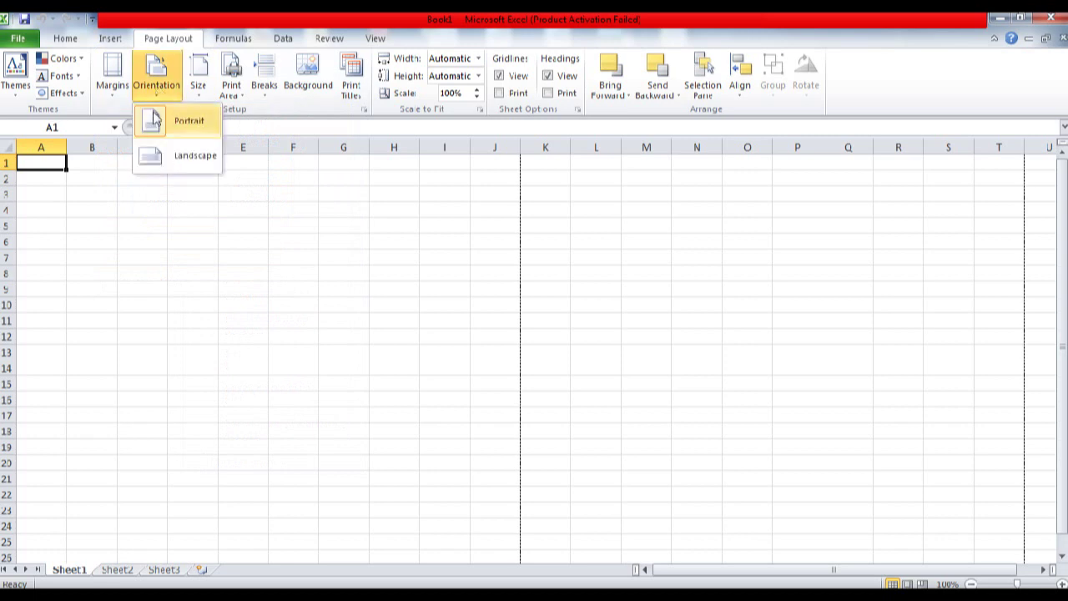
click(154, 118)
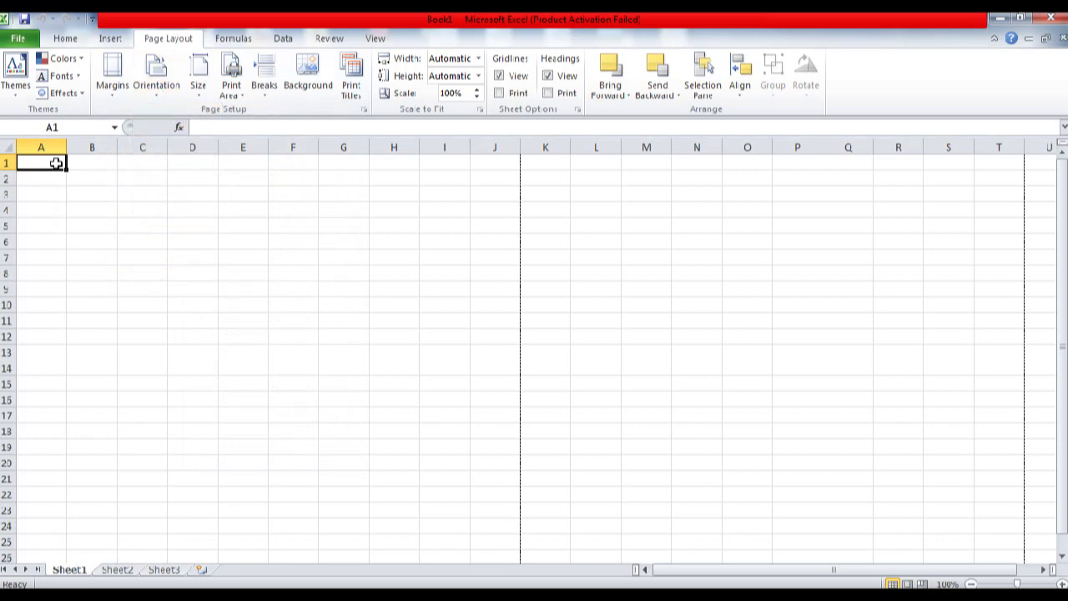
Examine where the page-break lines divide the columns along row 1, out to column AE and back
click(494, 164)
key(Left)
key(Left)
key(Left)
key(Left)
key(Left)
key(Left)
key(Left)
key(Left)
key(Left)
key(Right)
key(Right)
key(Right)
key(Right)
key(Right)
key(Right)
key(Right)
key(Right)
key(Right)
key(Right)
key(Right)
key(Right)
key(Right)
key(Right)
key(Right)
key(Right)
key(Right)
key(Right)
key(Right)
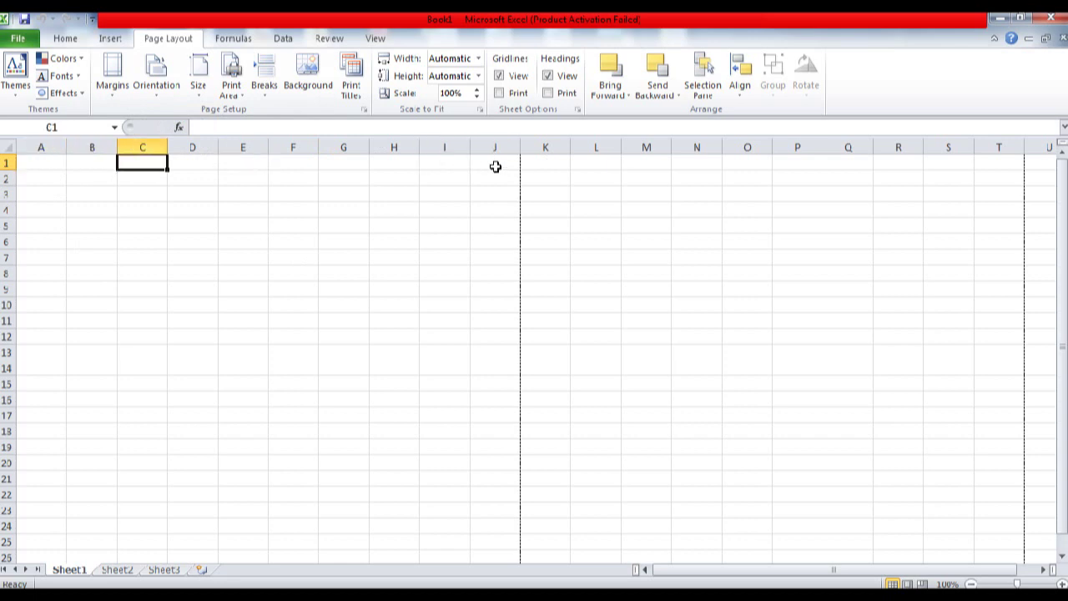
key(Right)
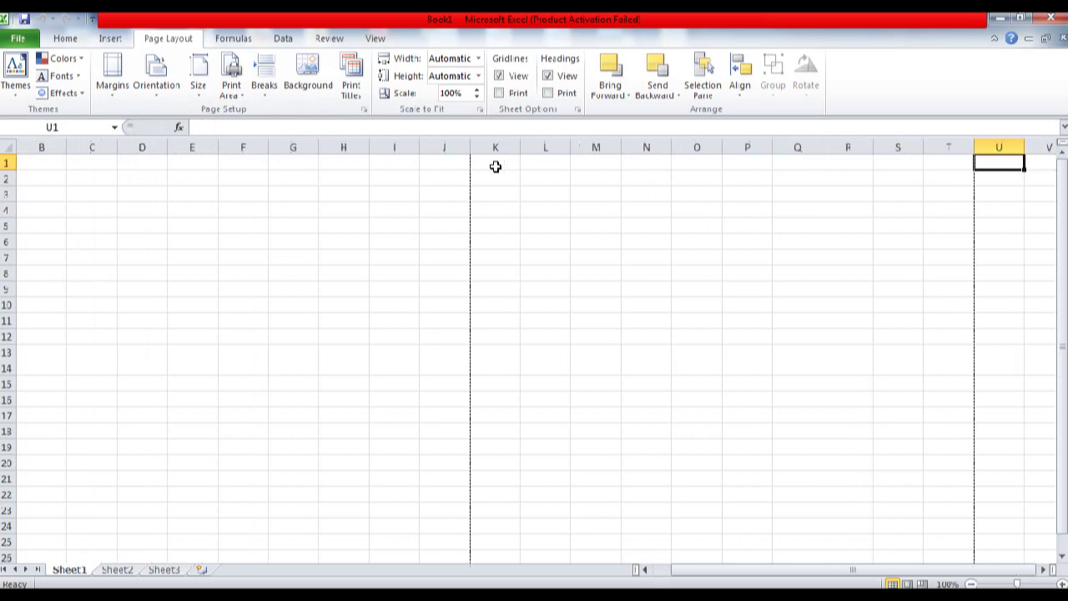
key(Right)
key(Right)
key(Right)
key(Right)
key(Right)
key(Right)
key(Right)
key(Right)
key(Right)
key(Right)
key(Right)
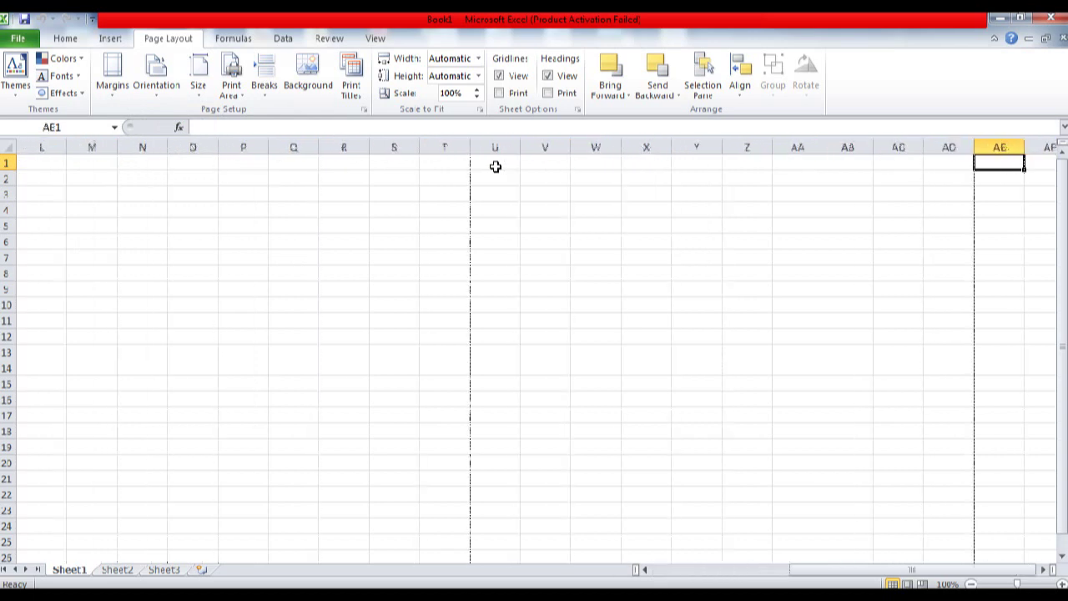
key(Left)
key(Left)
key(Left)
key(Left)
key(Left)
key(Left)
key(Left)
key(Left)
key(Left)
key(Left)
key(Left)
key(Left)
key(Left)
key(Left)
key(Left)
key(Left)
key(Left)
key(Left)
key(Left)
key(Left)
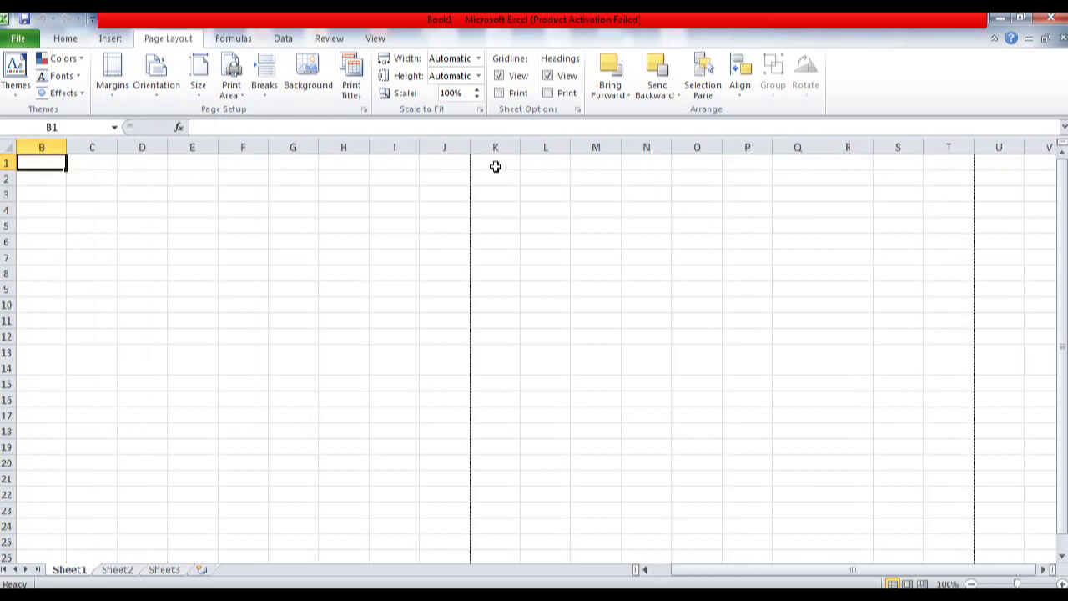
Examine where the page-break line divides the rows by going down column A and back up
key(Down)
key(Down)
key(Down)
key(Down)
key(Down)
key(Down)
key(Down)
key(Down)
key(Down)
key(Down)
key(Down)
key(Down)
key(Down)
key(Down)
key(Down)
key(Down)
key(Down)
key(Down)
key(Down)
key(Down)
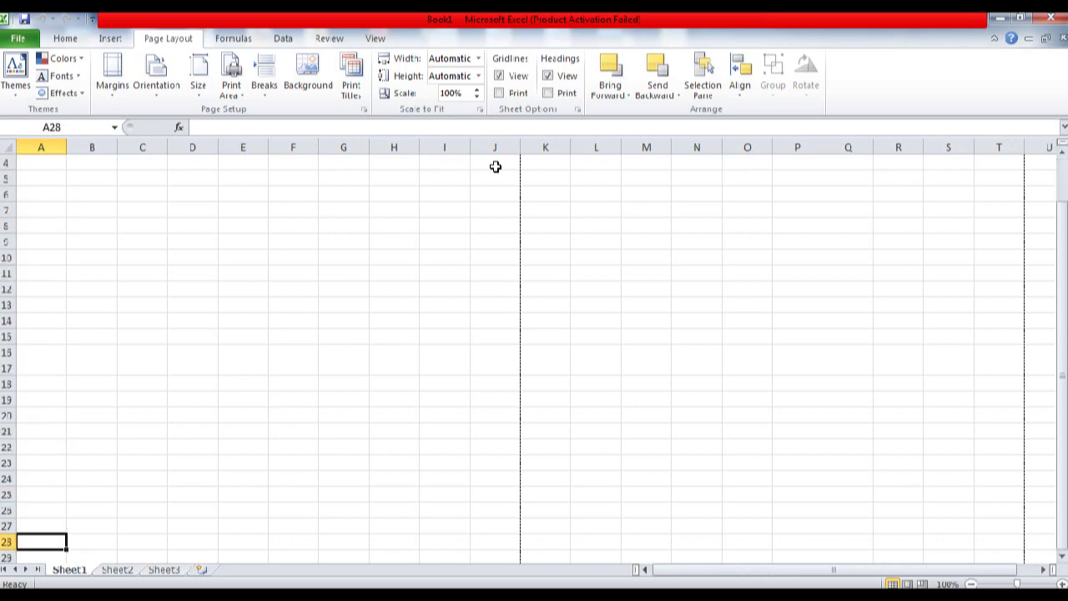
key(Down)
key(Down)
key(Down)
key(Down)
key(Down)
key(Down)
key(Down)
key(Down)
key(Down)
key(Down)
key(Down)
key(Down)
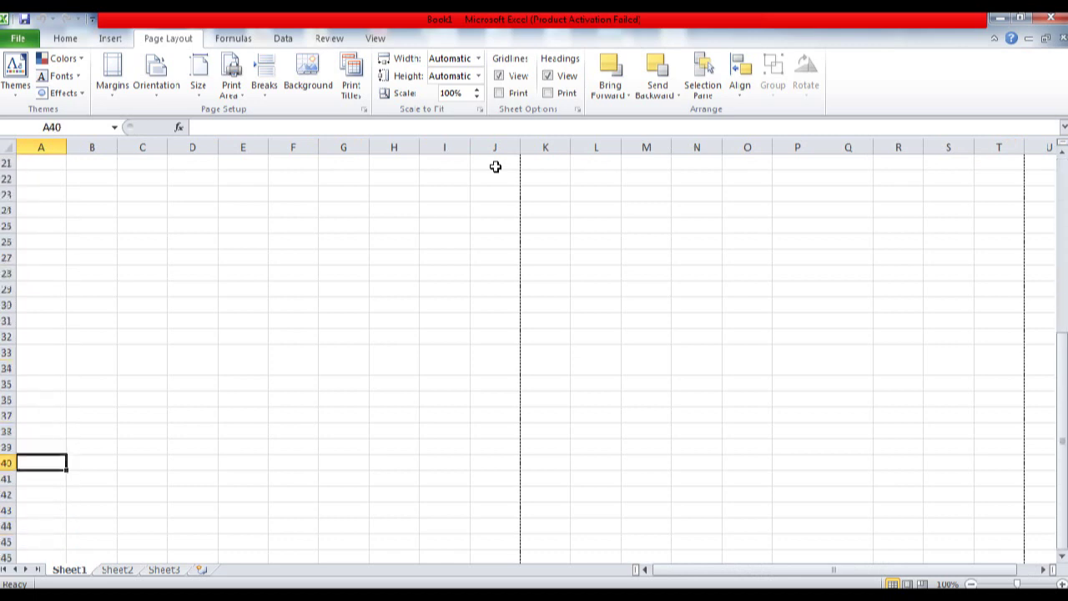
key(Up)
key(Up)
key(Up)
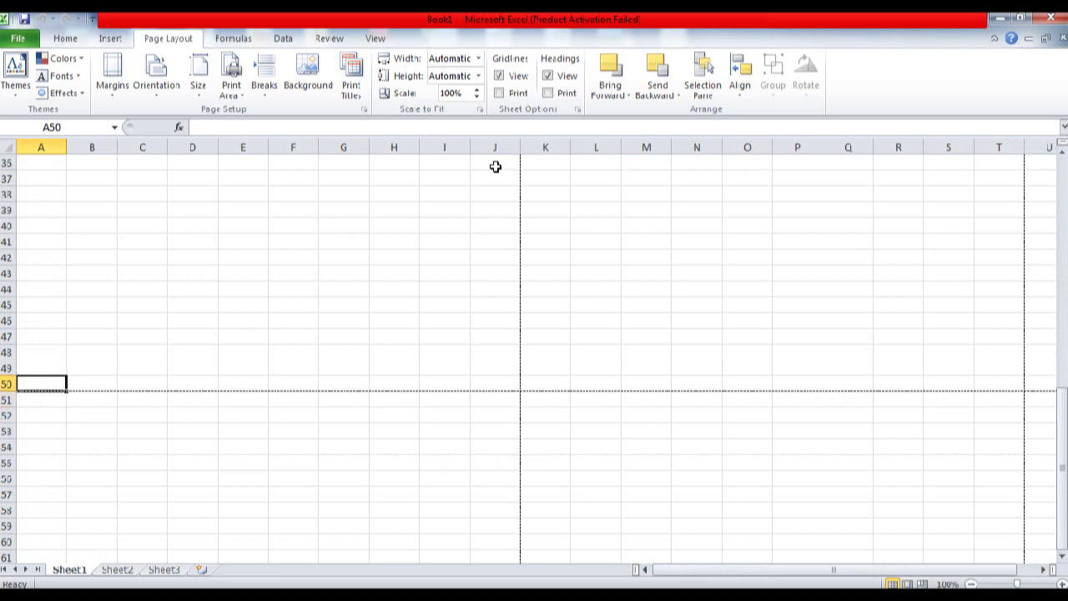
key(Up)
key(Up)
key(Up)
key(Up)
key(Up)
key(Up)
key(Up)
key(Up)
key(Up)
key(Up)
key(Up)
key(Up)
key(Up)
key(Up)
key(Up)
key(Up)
key(Up)
key(Up)
key(Up)
key(Up)
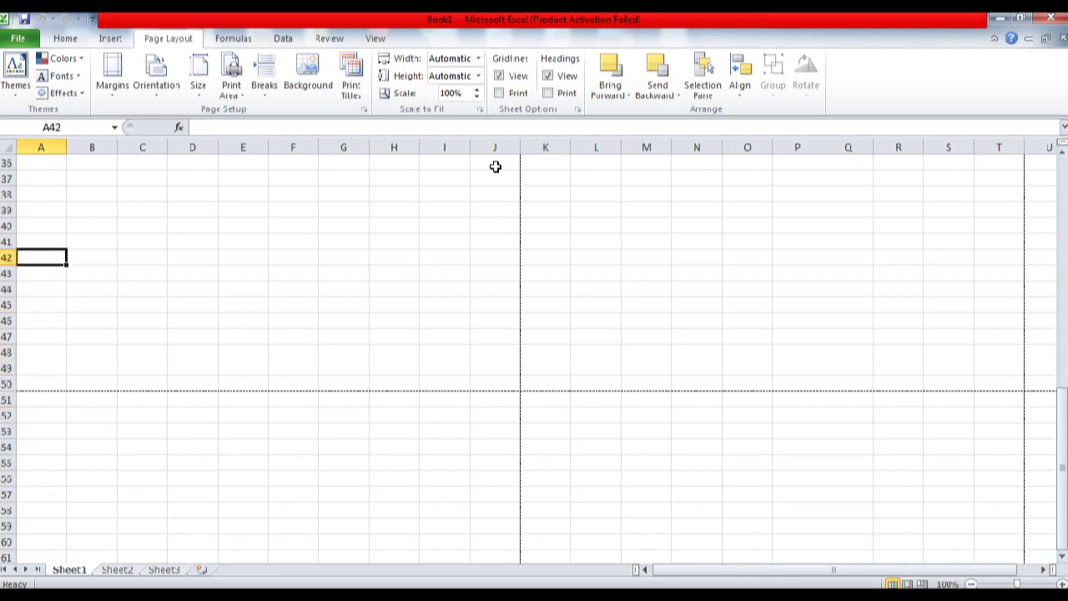
Examine the first page's width by moving across columns A to J up to the vertical page-break line and back to column A
key(Up)
key(Up)
key(Up)
key(Up)
key(Up)
key(Up)
key(Up)
key(Up)
key(Right)
key(Right)
key(Right)
key(Right)
key(Right)
key(Right)
key(Right)
key(Right)
key(Right)
key(Left)
key(Left)
key(Left)
key(Left)
key(Left)
key(Left)
key(Left)
key(Left)
key(Right)
key(Right)
key(Right)
key(Right)
key(Right)
key(Right)
key(Right)
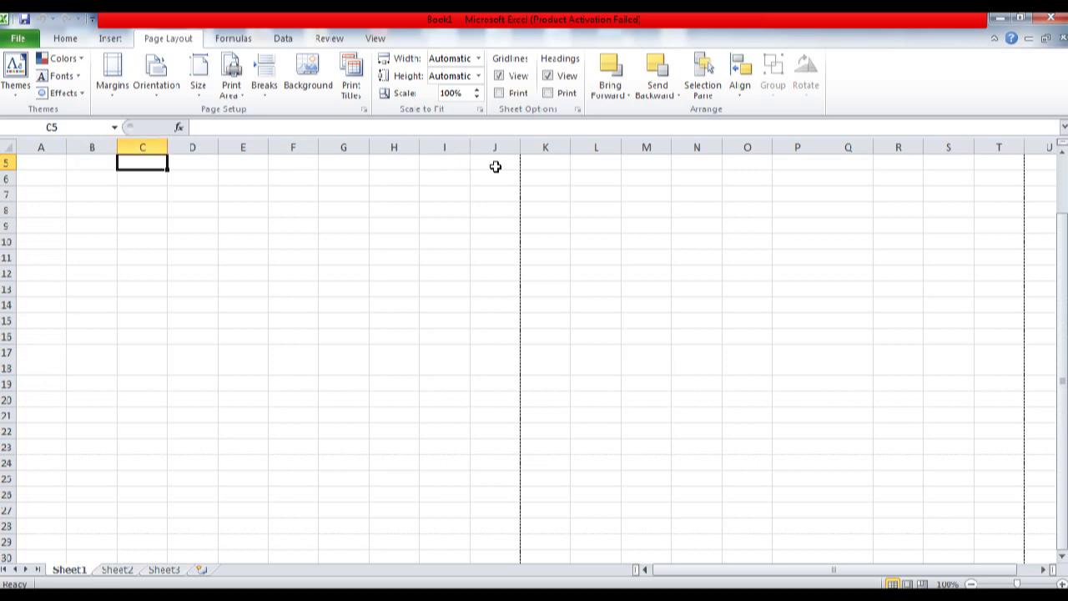
key(Right)
key(Down)
key(Down)
key(Down)
key(Down)
key(Down)
key(Down)
key(Down)
key(Down)
key(Down)
key(Down)
key(Down)
key(Down)
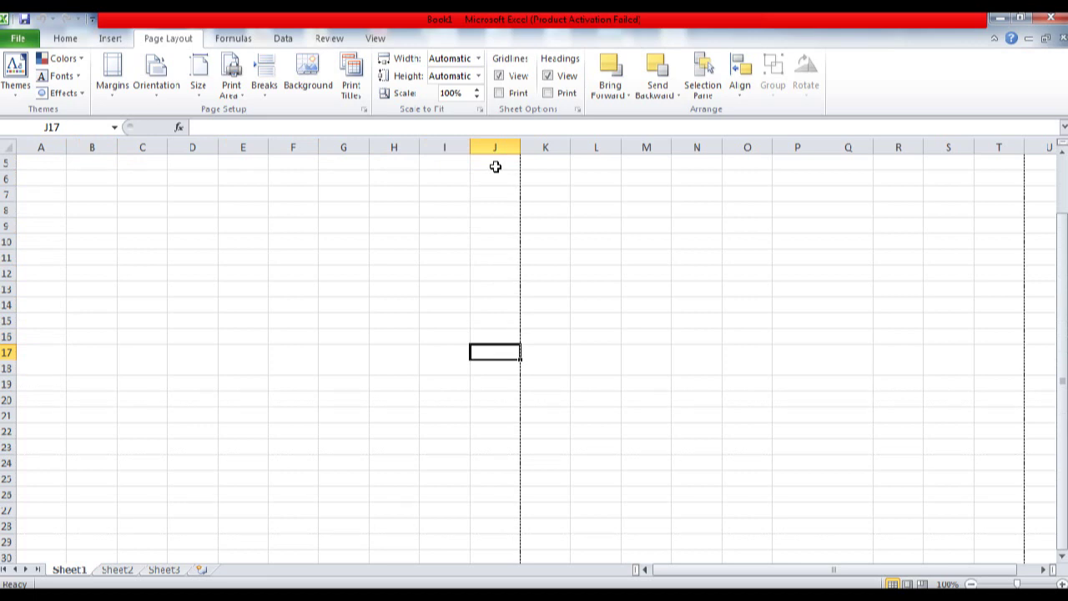
key(Left)
key(Left)
key(Left)
key(Left)
key(Left)
key(Left)
key(Left)
key(Left)
key(Left)
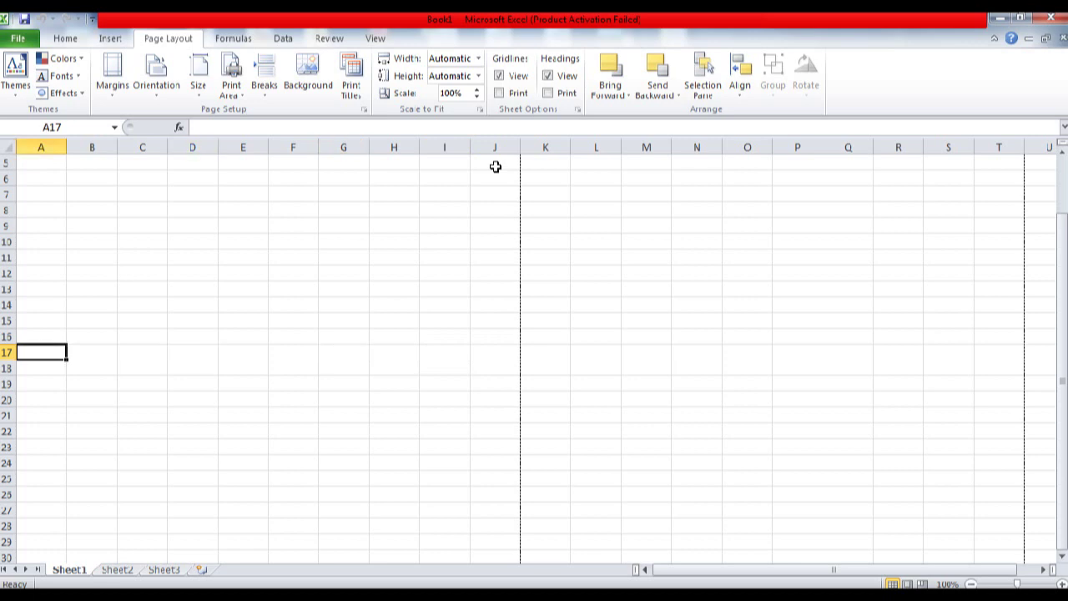
Examine the first page's height by going down column A to the page-break line below row 50 and back up
key(Down)
key(Down)
key(Down)
key(Down)
key(Down)
key(Down)
key(Down)
key(Down)
key(Down)
key(Down)
key(Down)
key(Down)
key(Down)
key(Down)
key(Down)
key(Down)
key(Down)
key(Down)
key(Down)
key(Down)
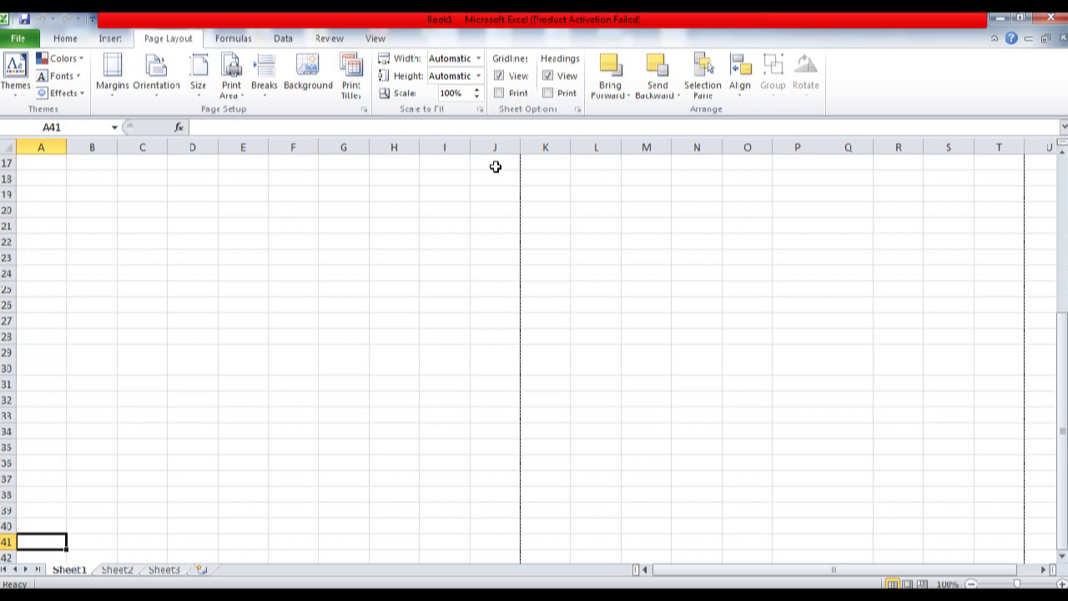
key(Down)
key(Down)
key(Down)
key(Down)
key(Up)
key(Up)
key(Up)
key(Up)
key(Up)
key(Up)
key(Up)
key(Up)
key(Up)
key(Up)
key(Up)
key(Up)
key(Up)
key(Up)
key(Up)
key(Up)
key(Up)
key(Up)
key(Up)
key(Up)
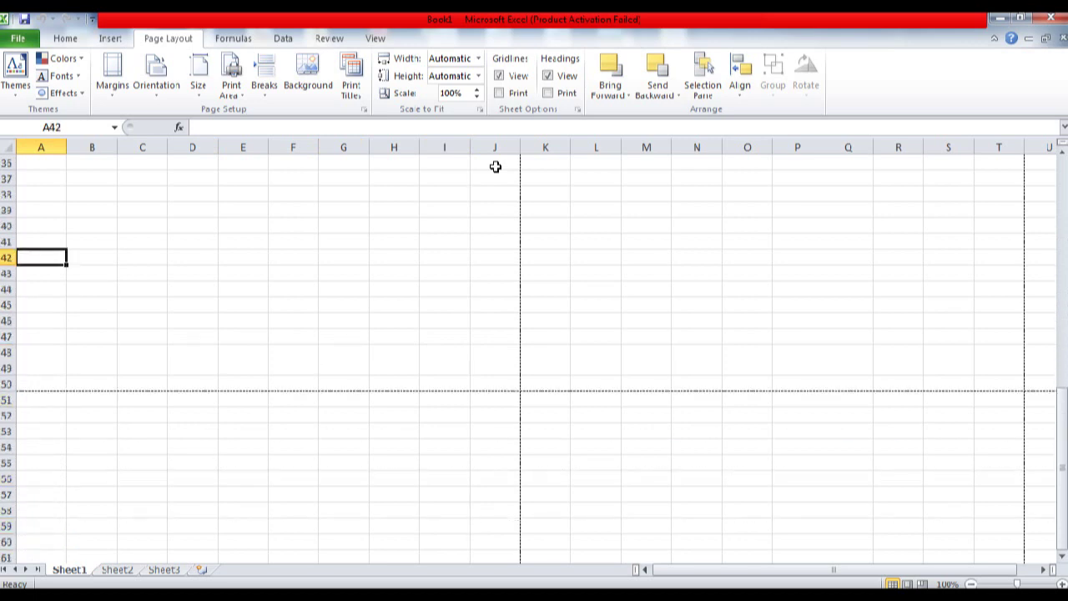
key(Down)
key(Down)
key(Down)
key(Down)
key(Down)
key(Down)
key(Down)
key(Down)
key(Down)
key(Down)
key(Down)
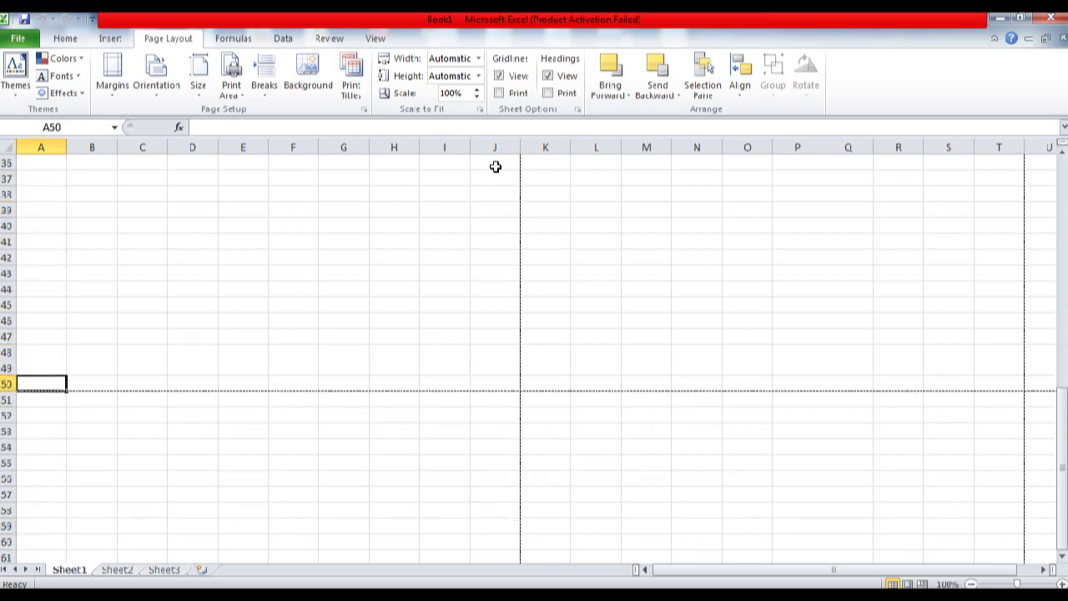
key(Up)
key(Up)
key(Up)
key(Up)
key(Up)
key(Up)
key(Up)
key(Up)
key(Up)
key(Up)
key(Up)
key(Up)
key(Up)
key(Up)
key(Up)
key(Up)
key(Up)
key(Up)
key(Up)
key(Up)
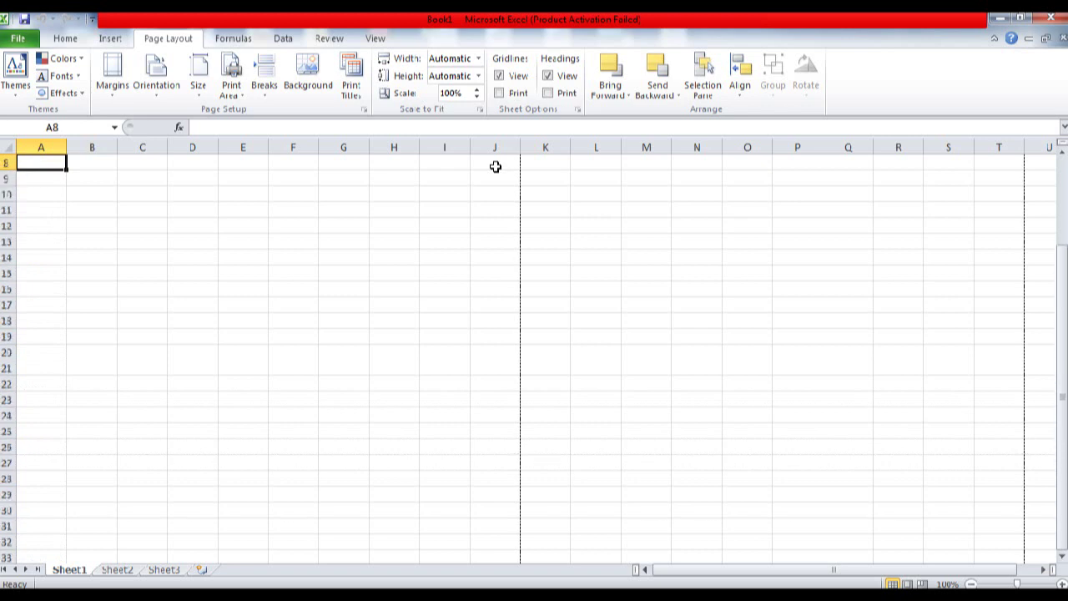
Enter the table headings S.NO., ITEM NAME, QUANTITY, PRICE and AMOUNT in cells A10 to E10
key(Down)
key(Down)
key(Down)
key(Down)
key(Down)
key(Down)
key(Down)
key(Down)
key(Down)
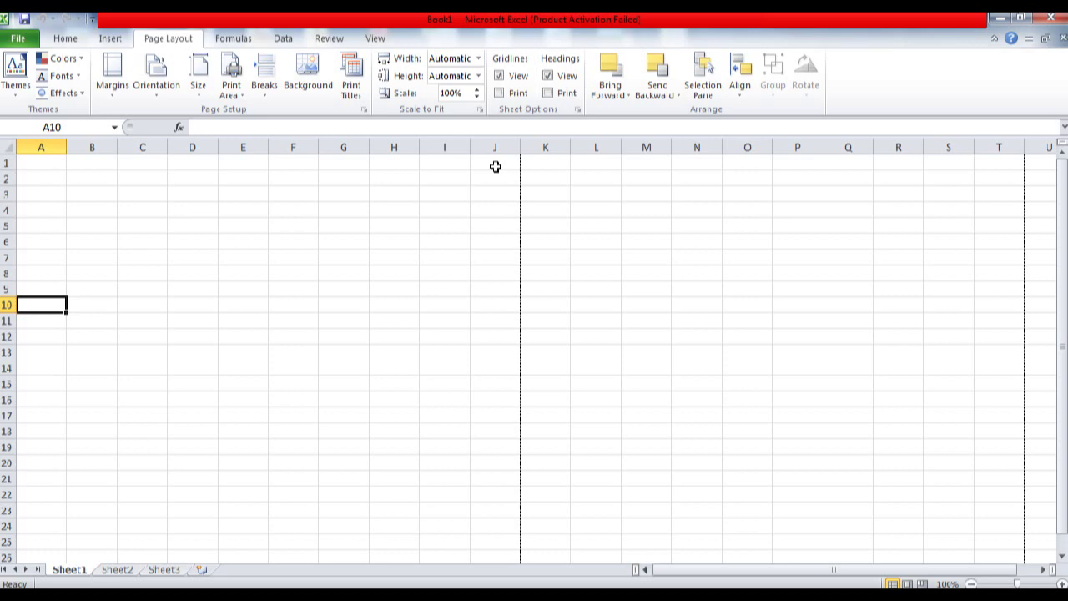
text(S.NO.)
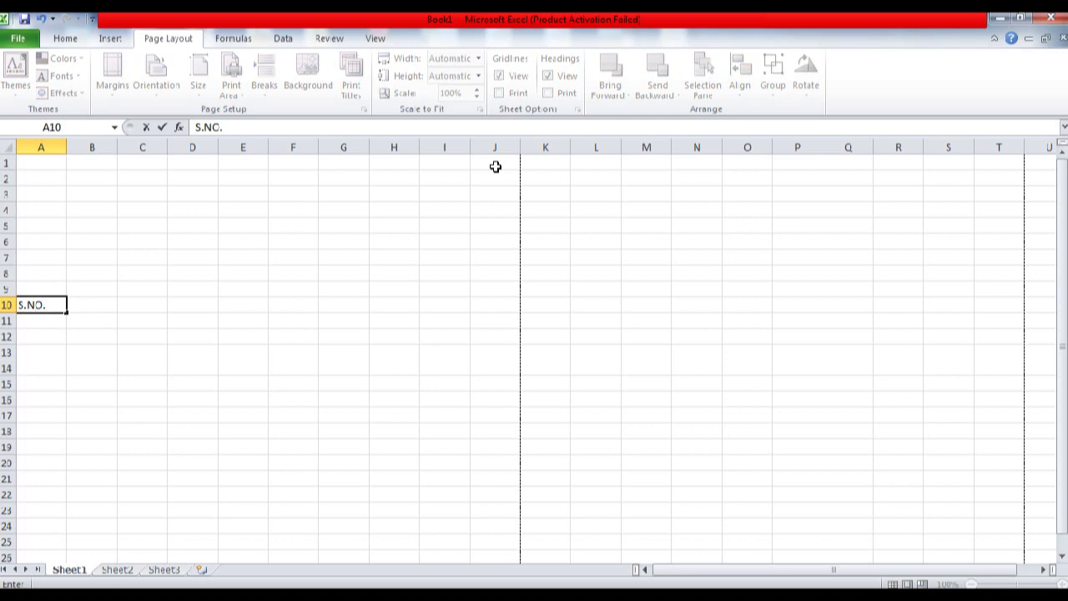
key(Tab)
text(ITEM NAME)
key(Tab)
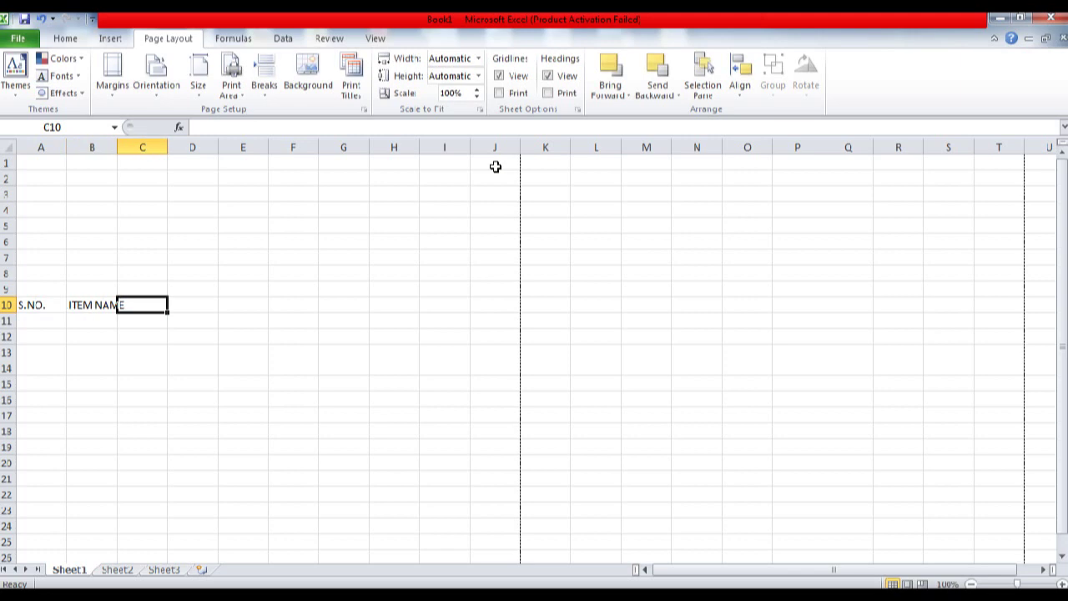
text(QUANTITY)
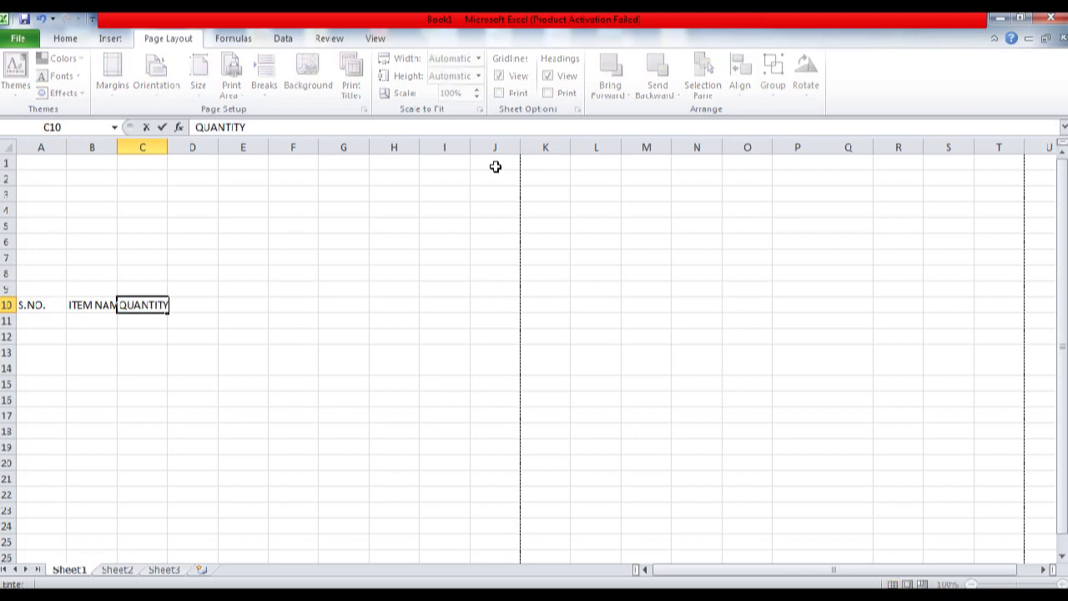
key(Tab)
text(PRICE)
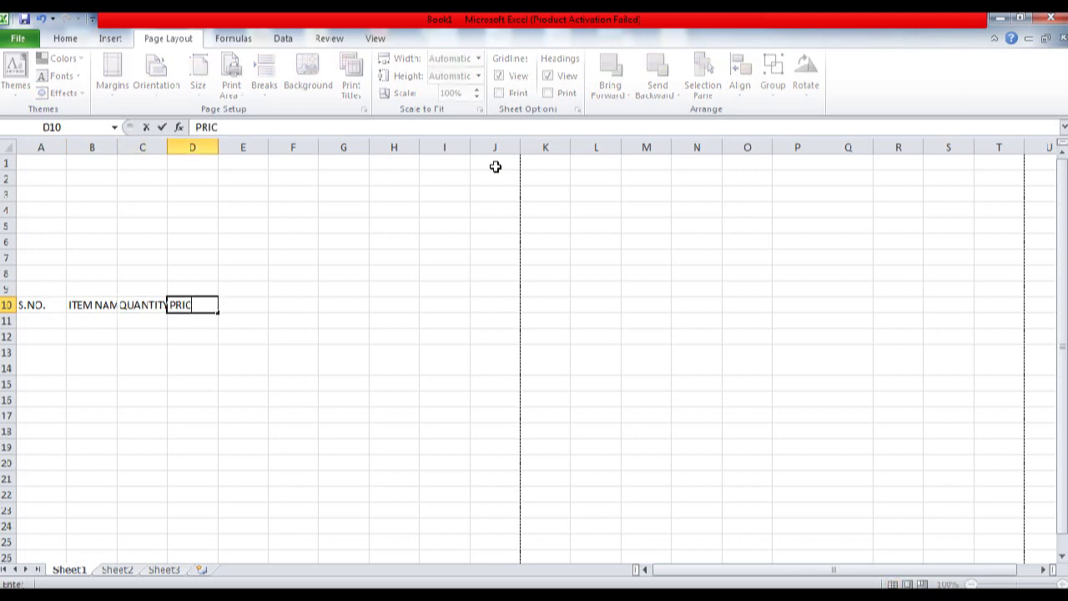
key(Tab)
text(AMOUNT)
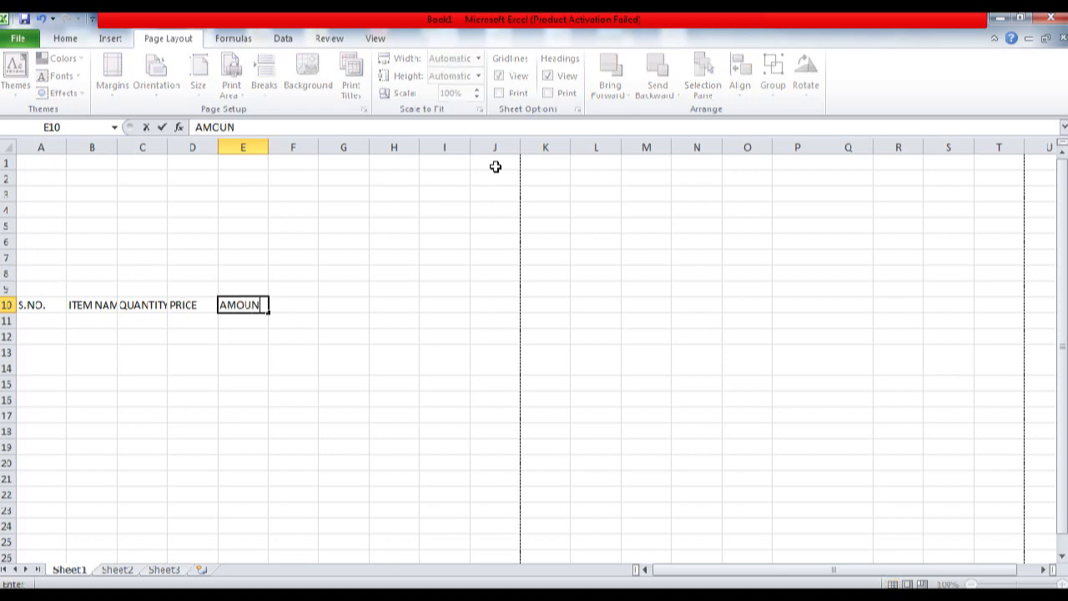
key(Return)
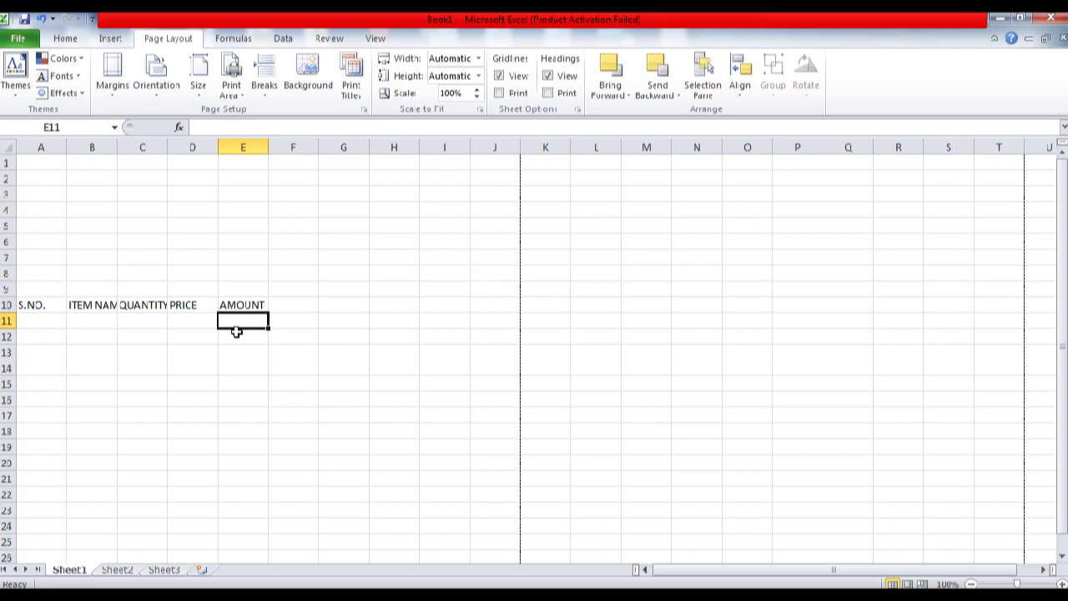
Narrow column A to fit S.NO. and widen columns B to E, making the ITEM NAME column the widest
drag(71, 146, 59, 147)
click(37, 320)
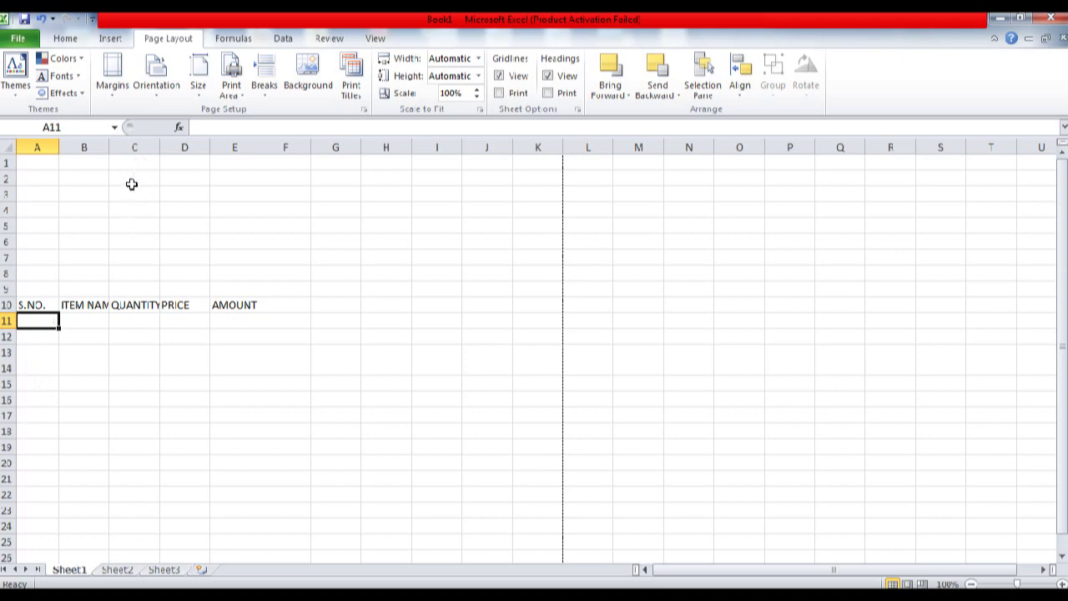
drag(110, 141, 430, 146)
click(509, 305)
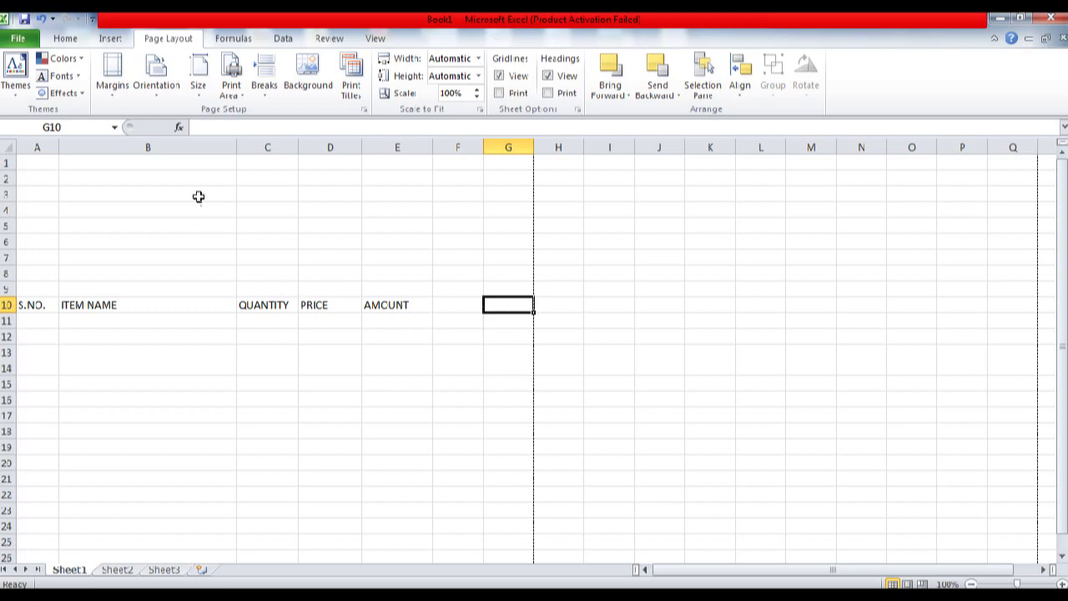
Widen columns B, D and E further until the AMOUNT column ends at the first vertical page-break line
drag(236, 148, 287, 144)
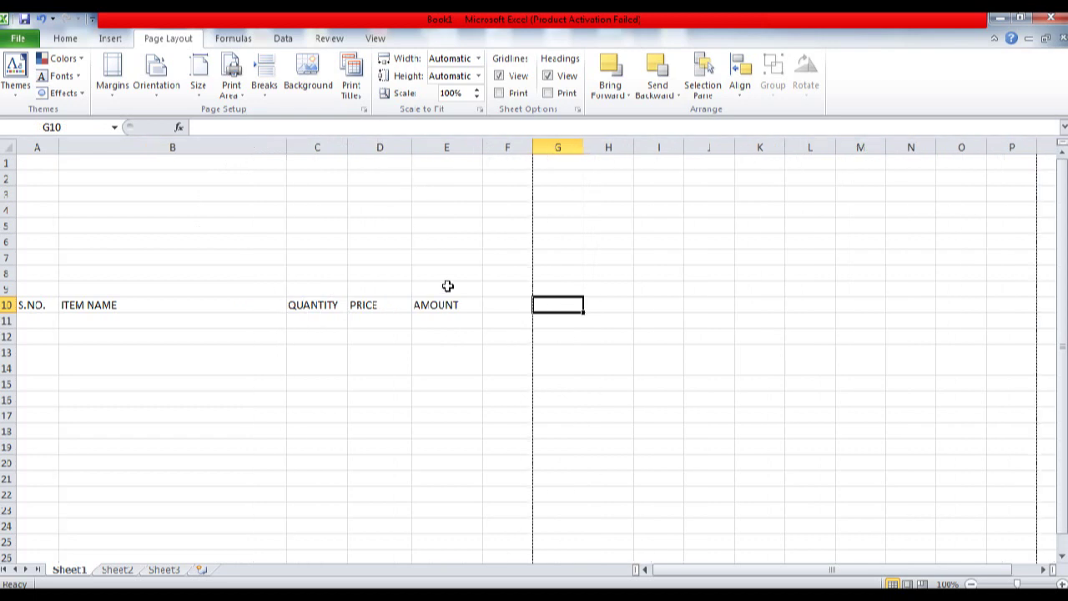
click(478, 147)
click(465, 191)
drag(480, 142, 490, 144)
drag(409, 146, 415, 149)
drag(285, 146, 312, 146)
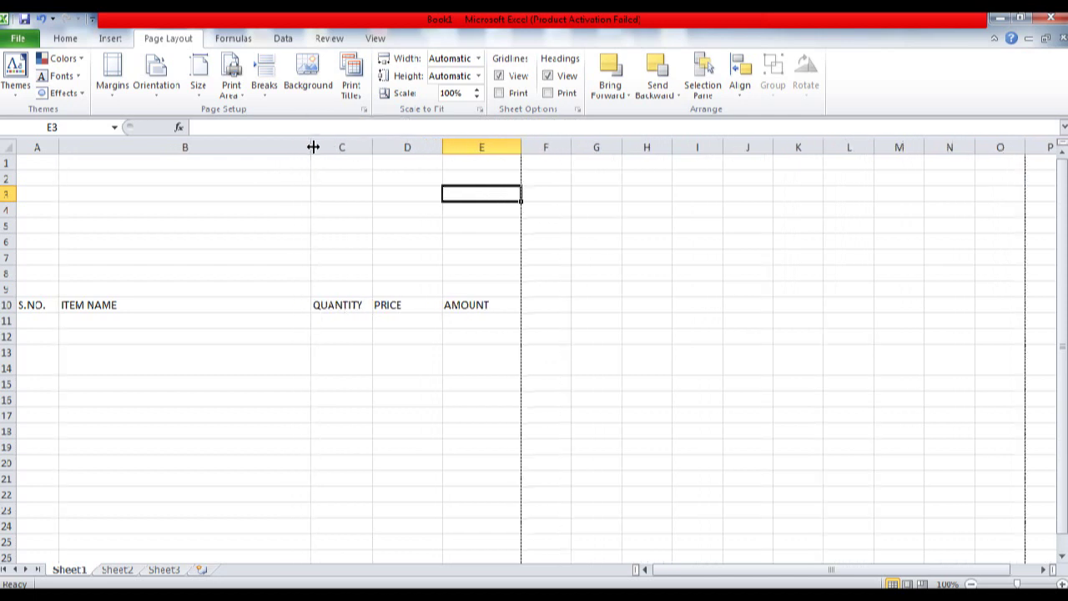
click(496, 302)
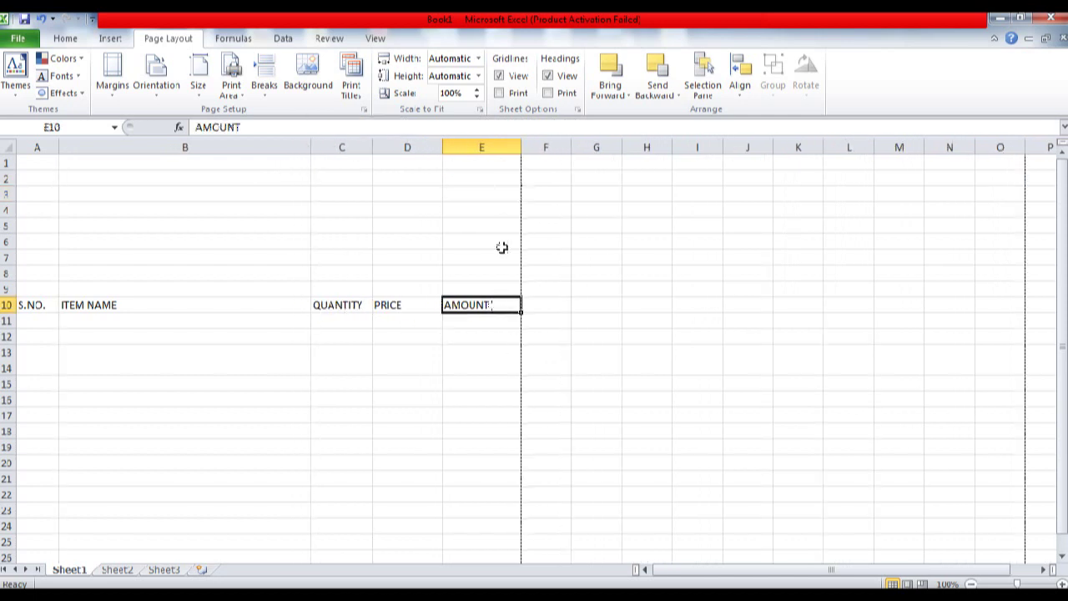
click(32, 306)
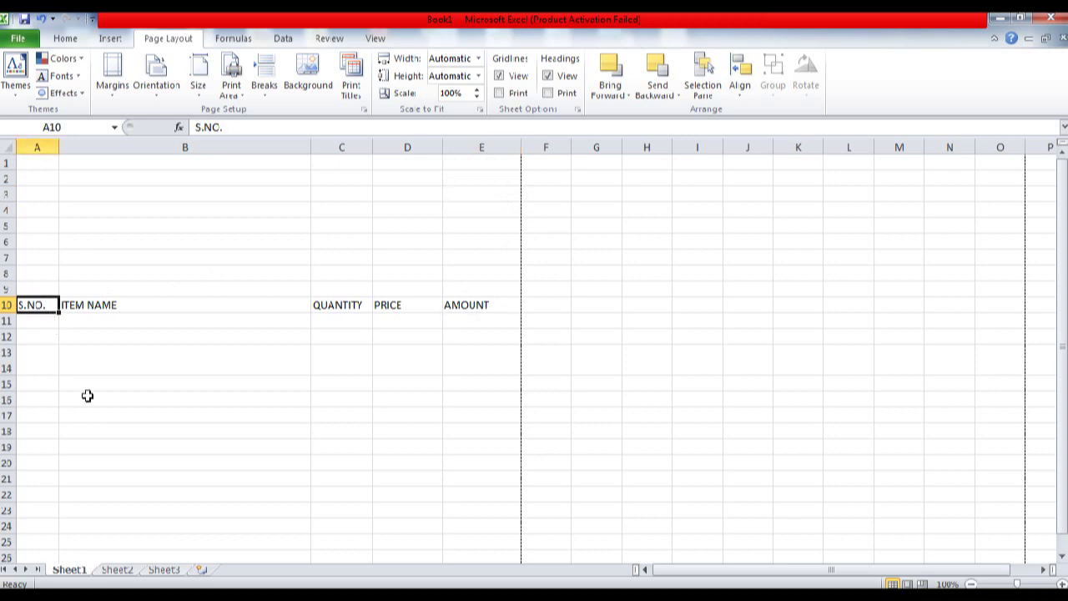
click(125, 304)
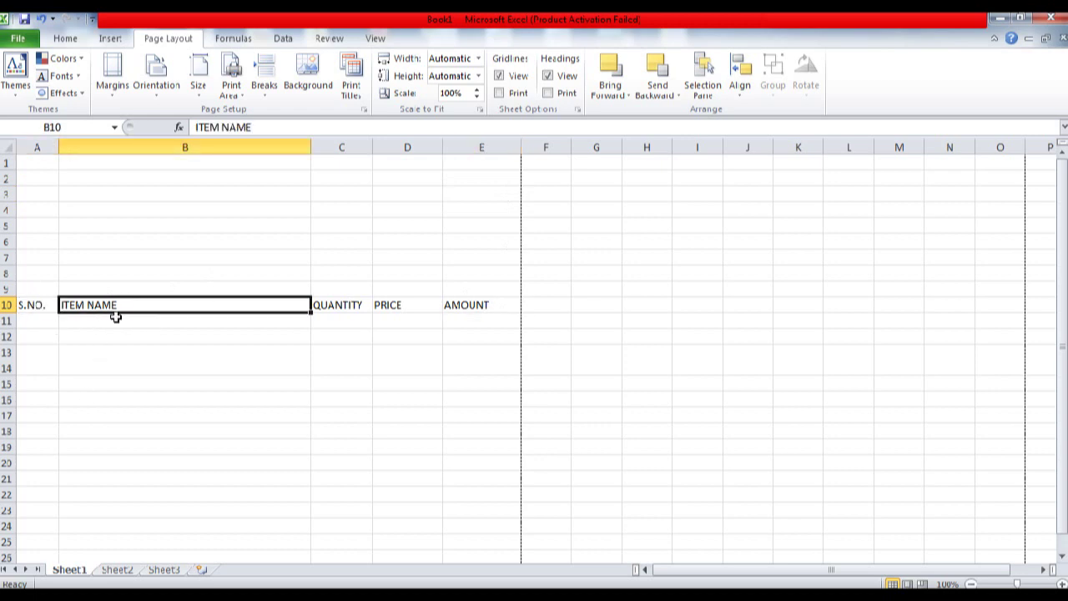
click(175, 348)
click(161, 332)
click(167, 317)
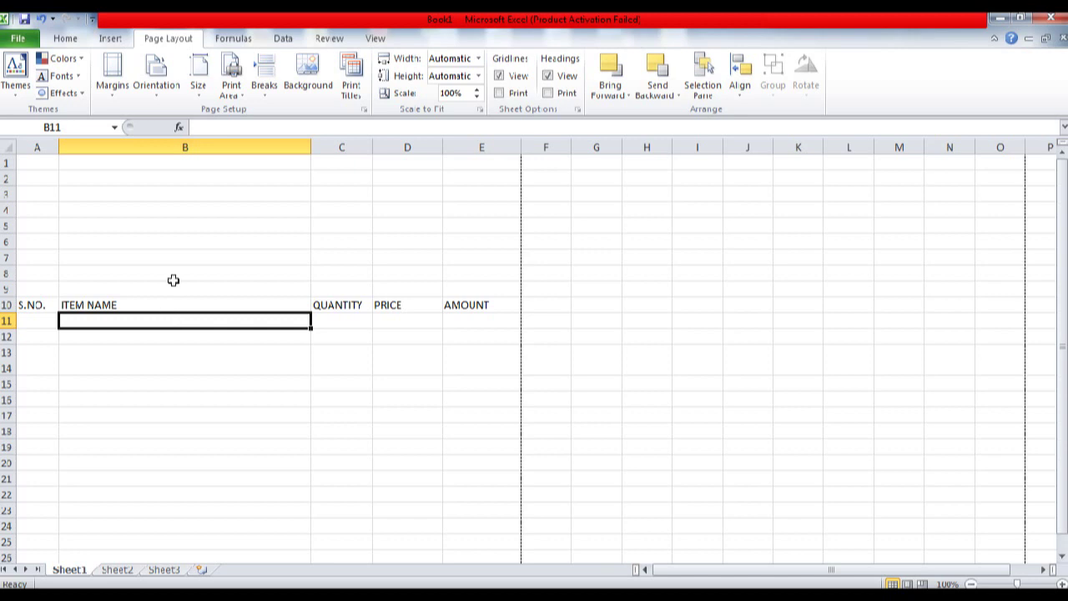
click(342, 308)
click(434, 307)
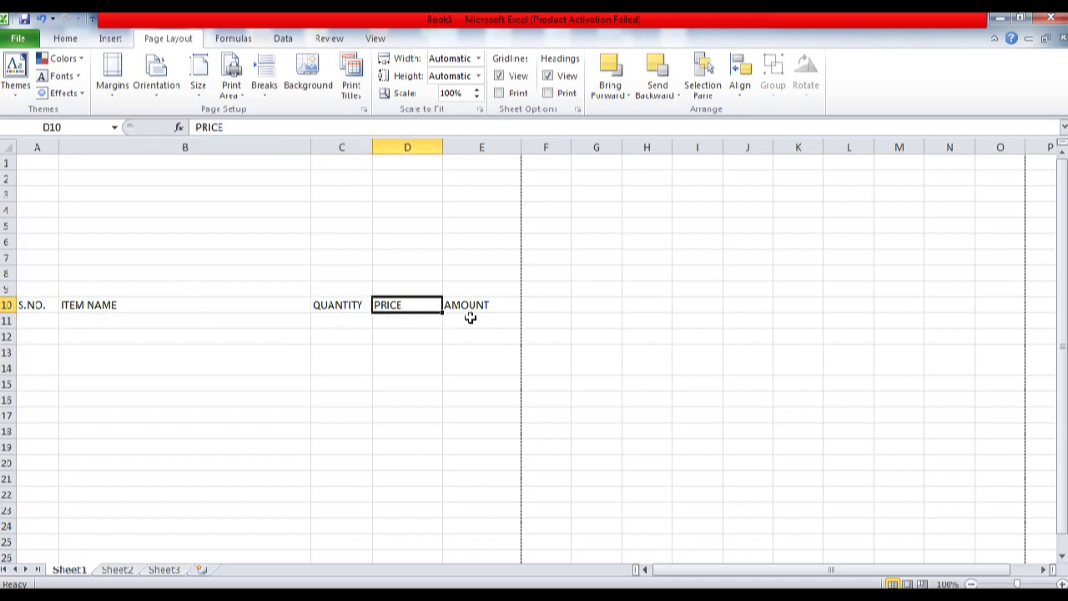
click(488, 305)
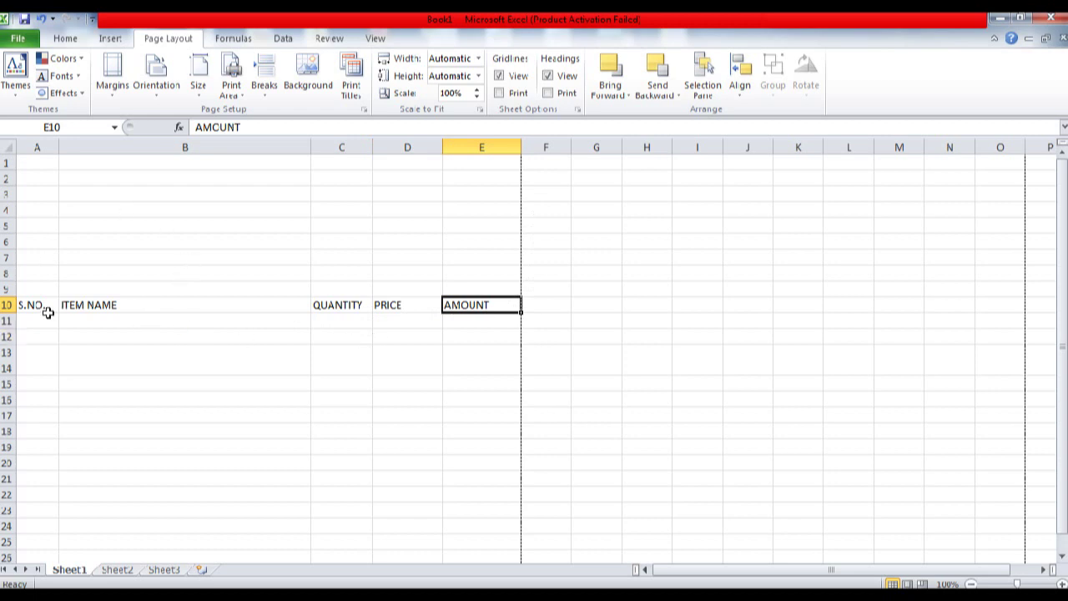
Center the table headings in cells A10 to E10 and make them bold
drag(51, 306, 459, 305)
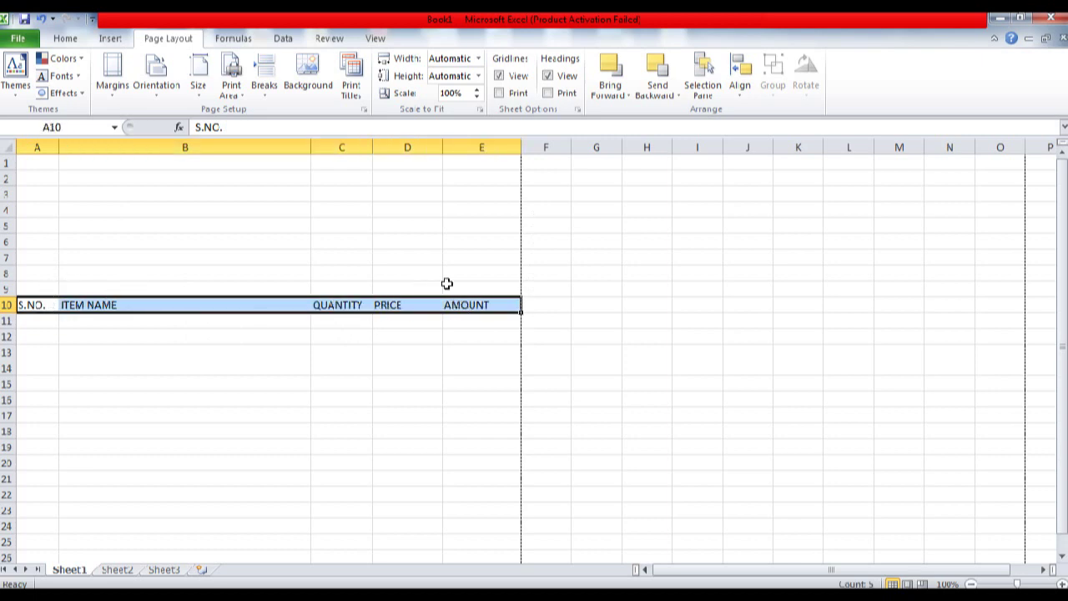
click(63, 42)
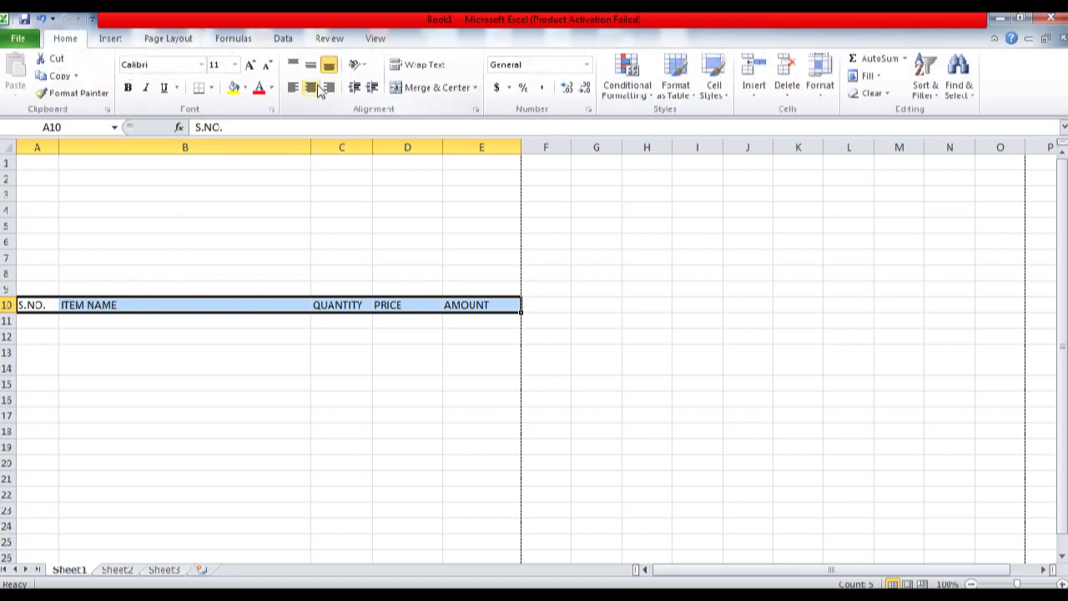
click(317, 90)
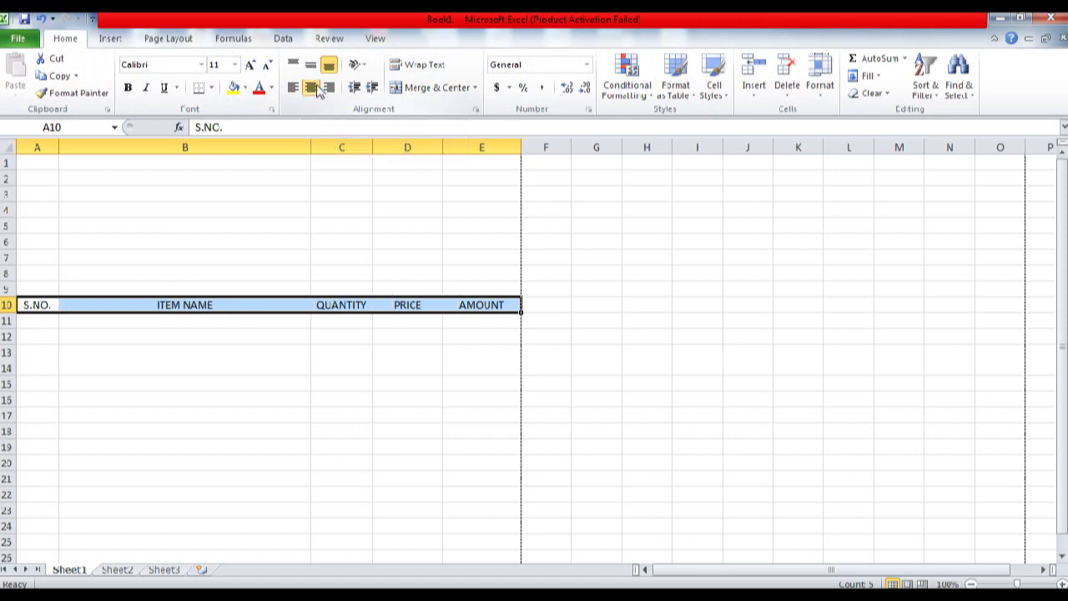
click(129, 87)
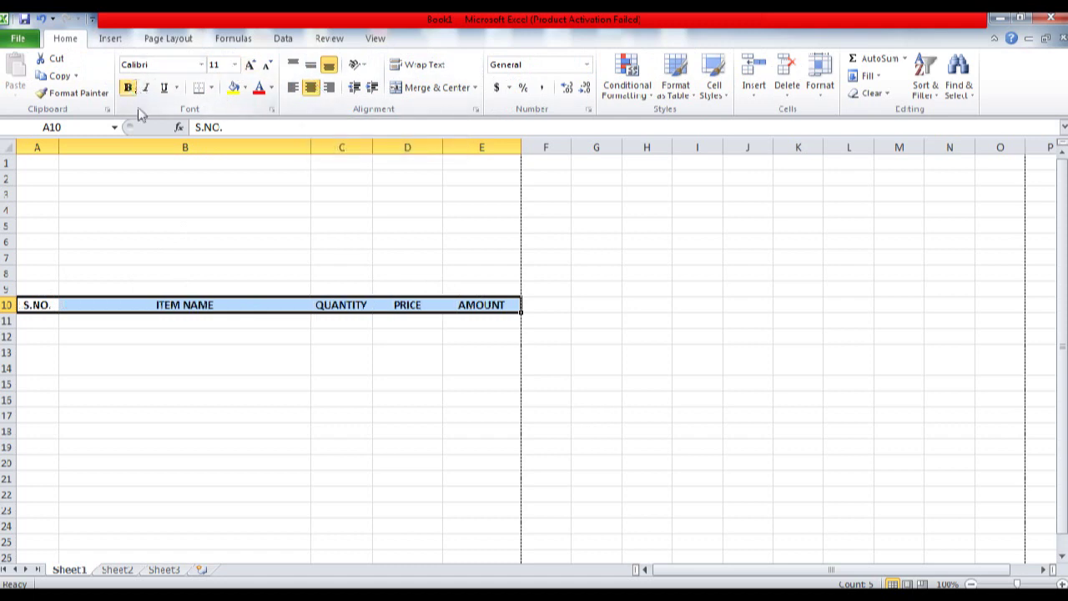
Enter the title INVOICE in cell A1 and the company name INDIA ELECTRONICS in cell A2
click(42, 162)
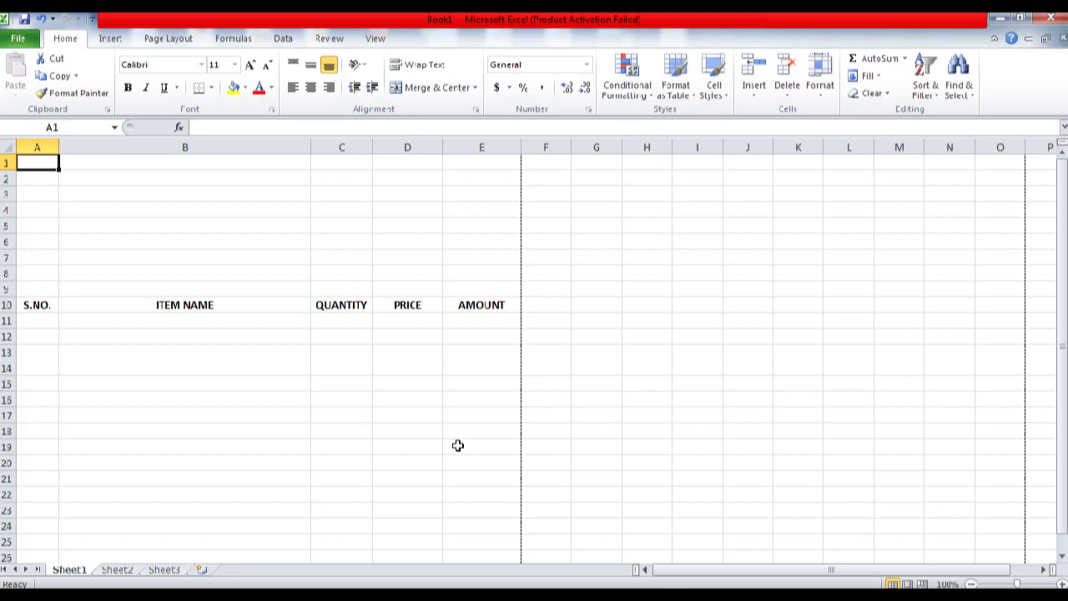
text(INVOICE)
key(Return)
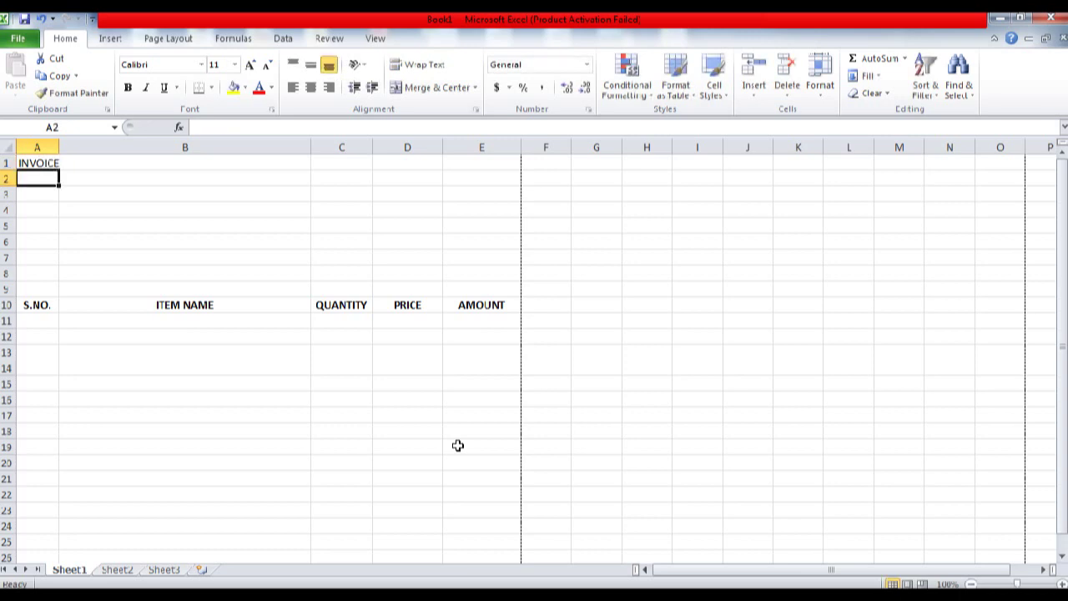
text(INDIA ELECTRONICS)
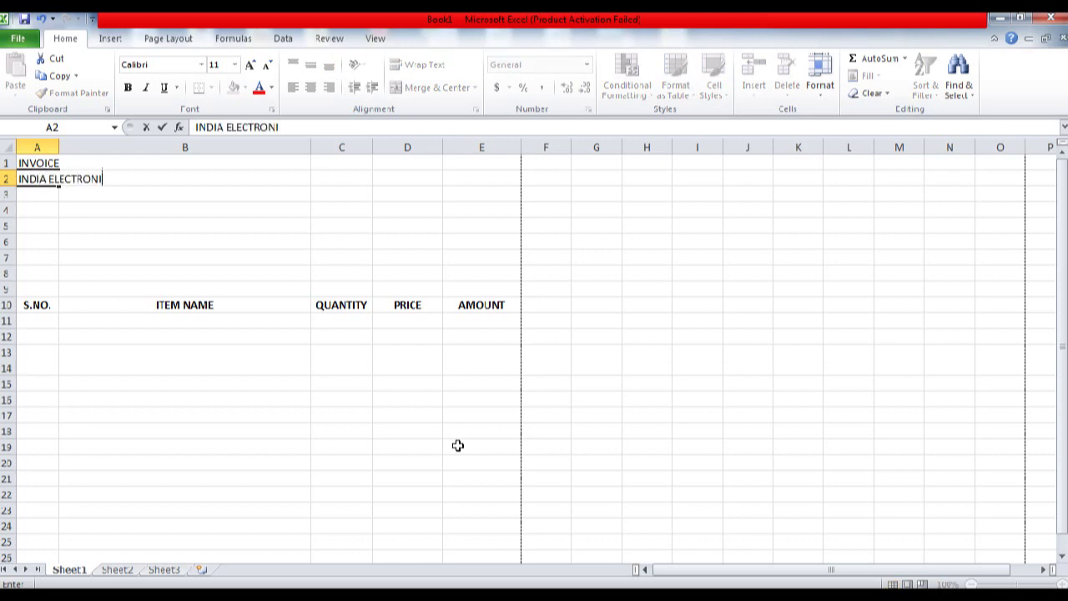
key(Return)
Enter the company's address in cell A3 and its phone number, prefixed with PH:, in cell A4
text(B)
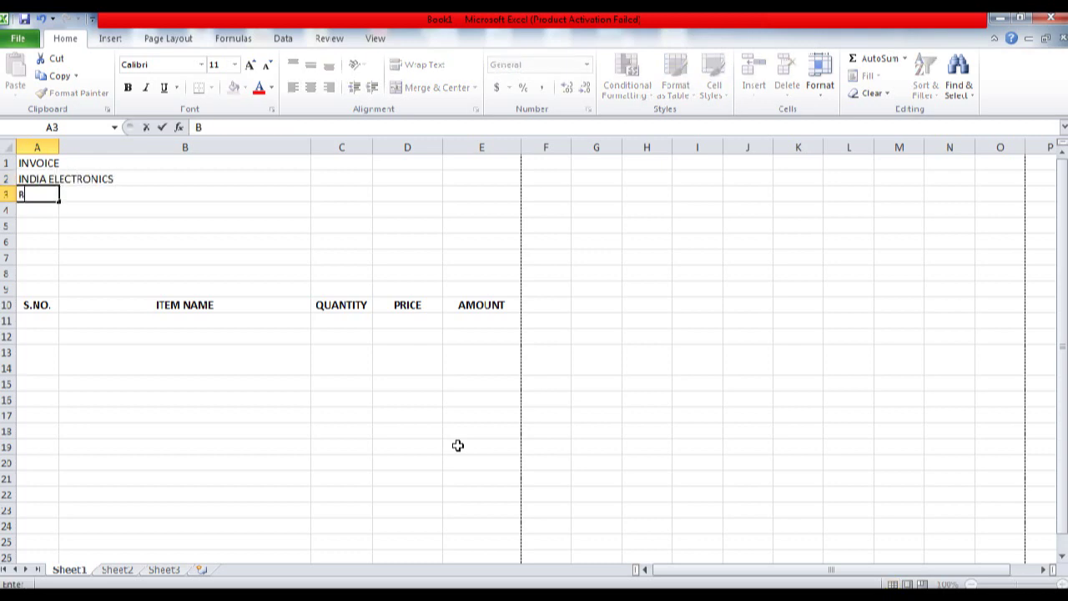
text(ORING ROAD, PATN)
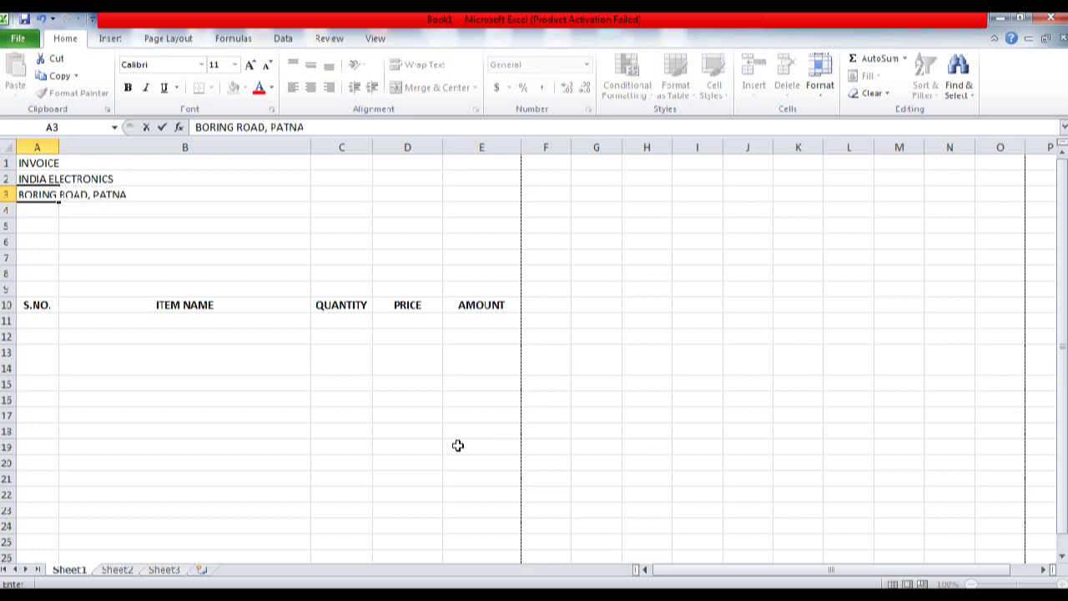
text(A)
key(Return)
text(PH)
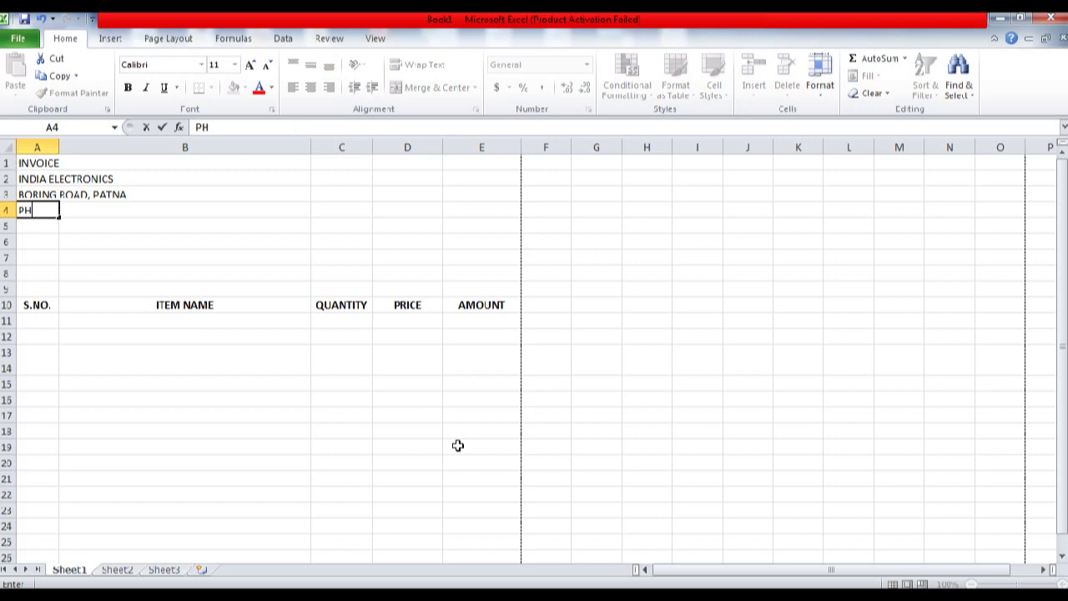
text(: 353453454)
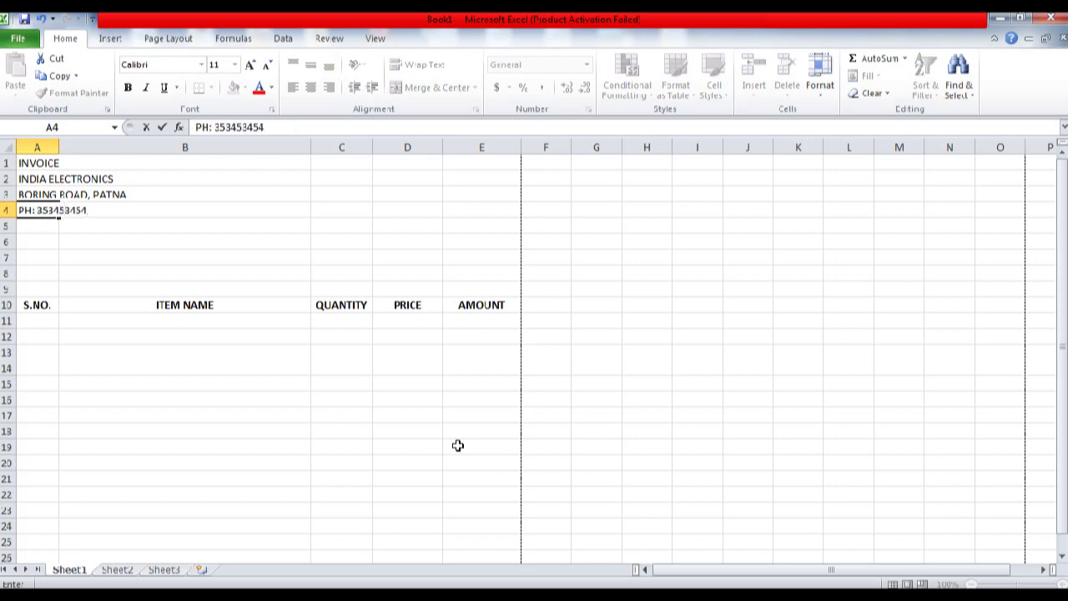
key(Return)
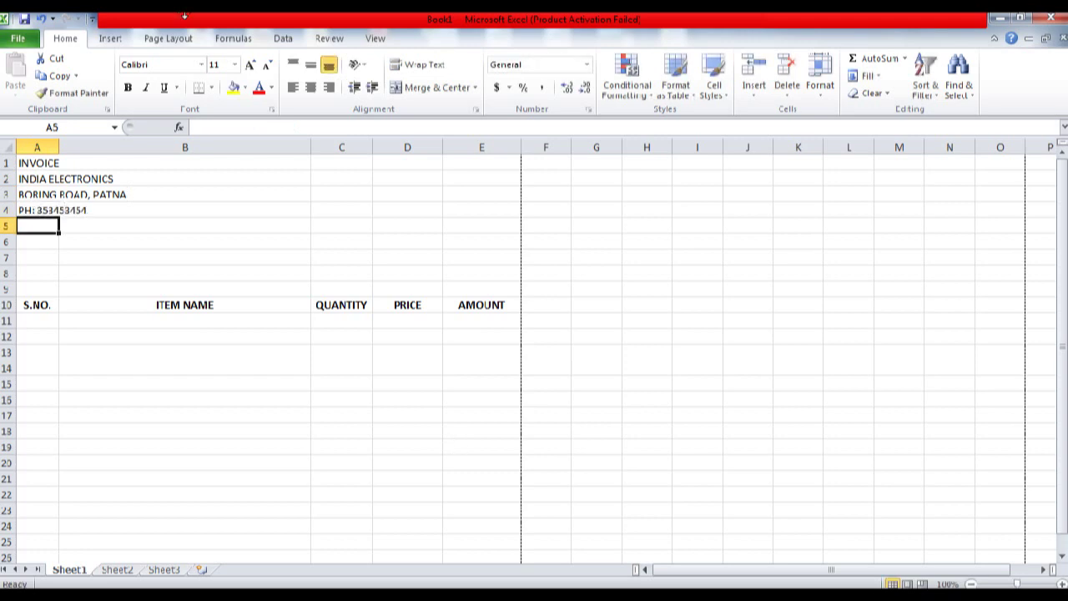
Enter the labels CUSTOMER in cell A5, BILL NO.: in cell D5 and DATE: in cell D7
text(CUSTOMER)
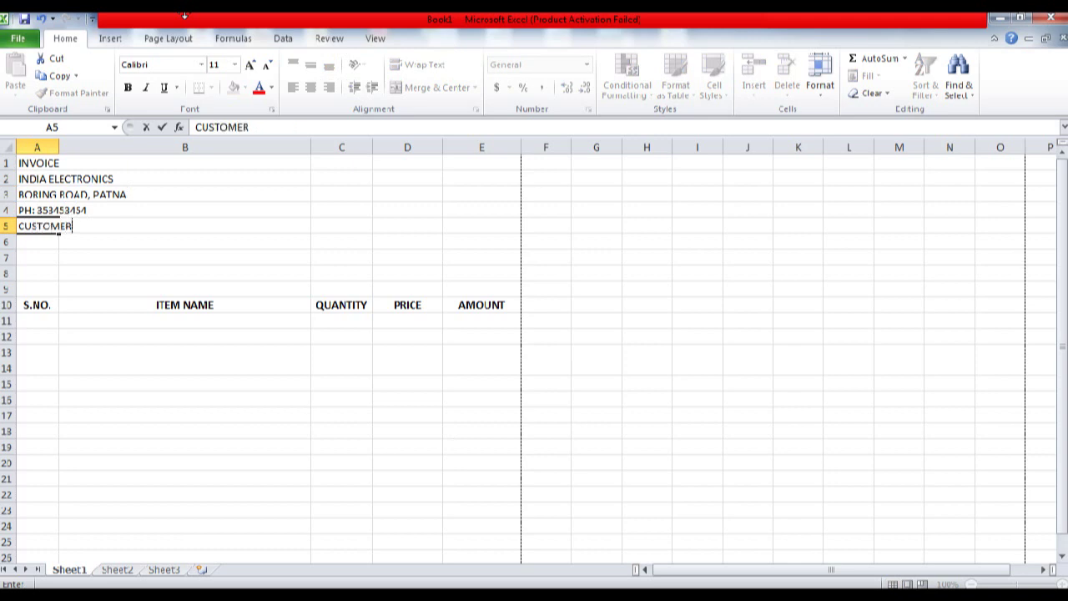
key(Tab)
key(Tab)
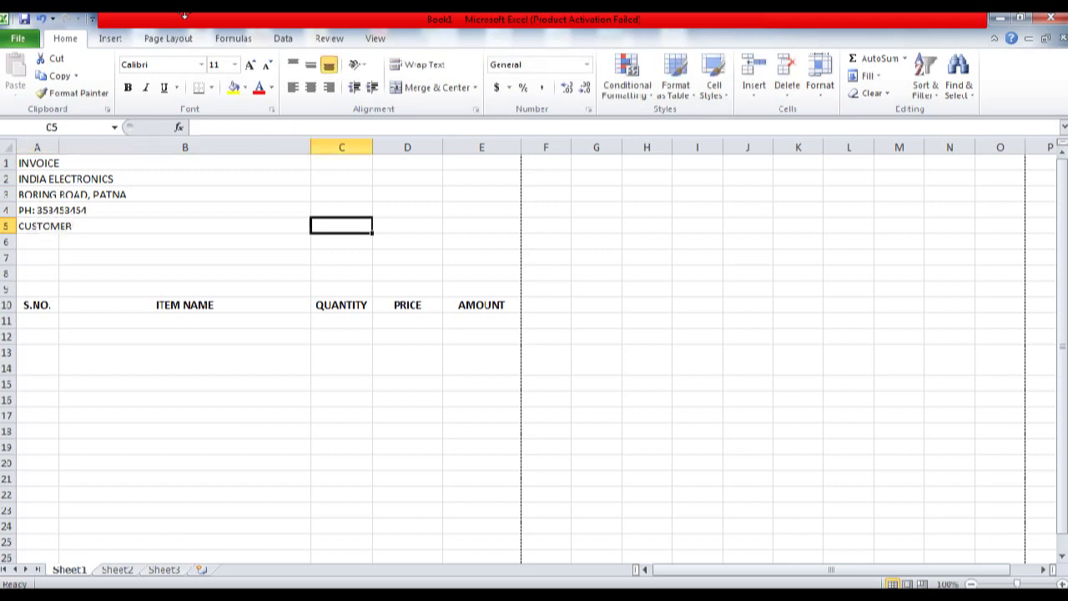
key(Tab)
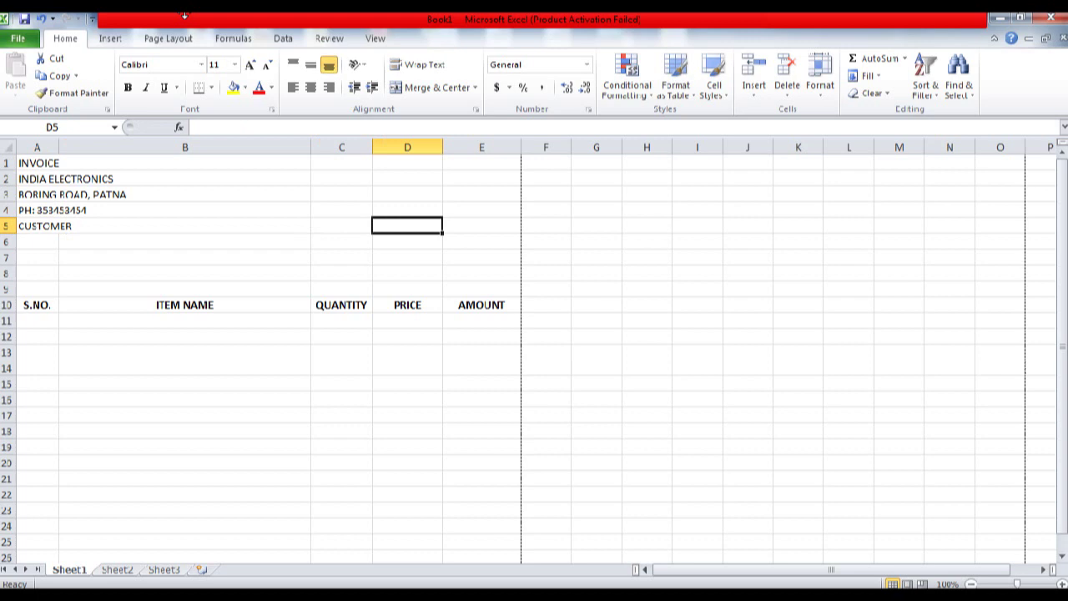
text(BILL NO.:)
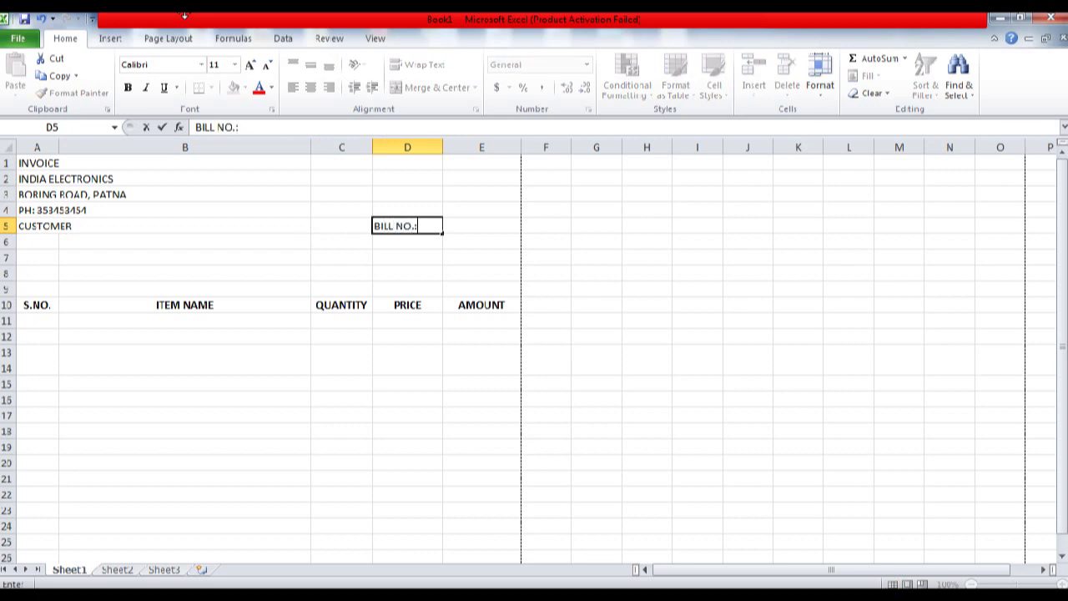
key(Return)
key(Return)
text(DATE:)
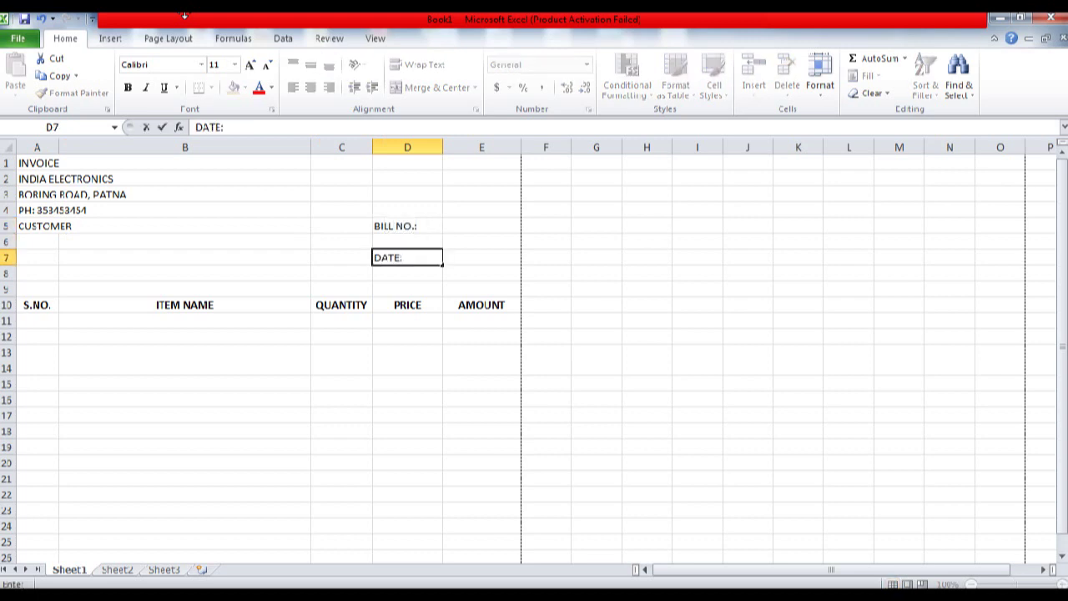
key(Return)
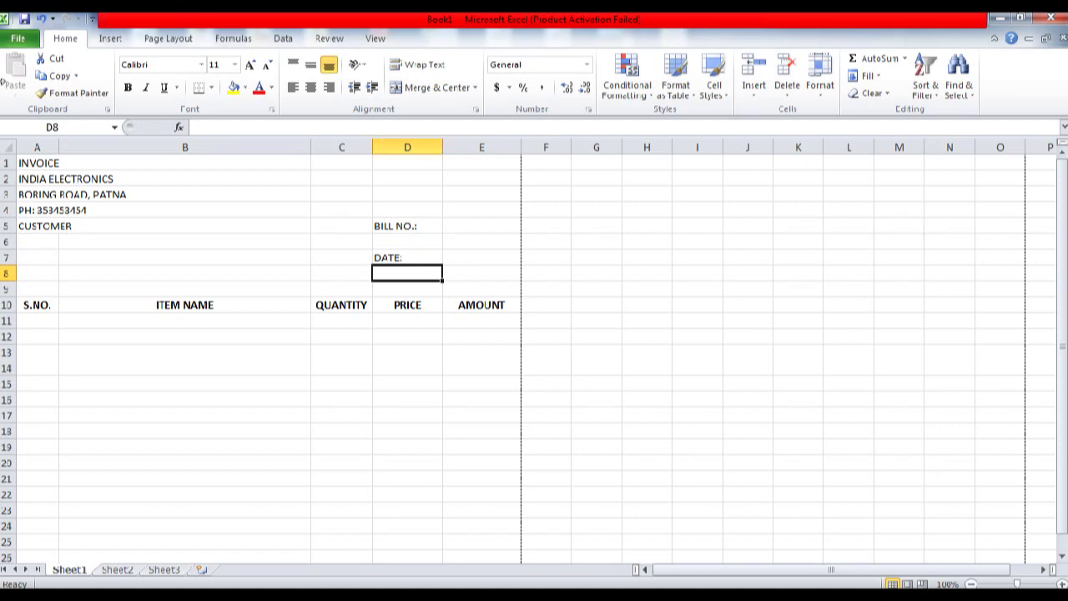
Merge and center the INVOICE title across cells A1 to E1
click(46, 163)
drag(46, 163, 474, 158)
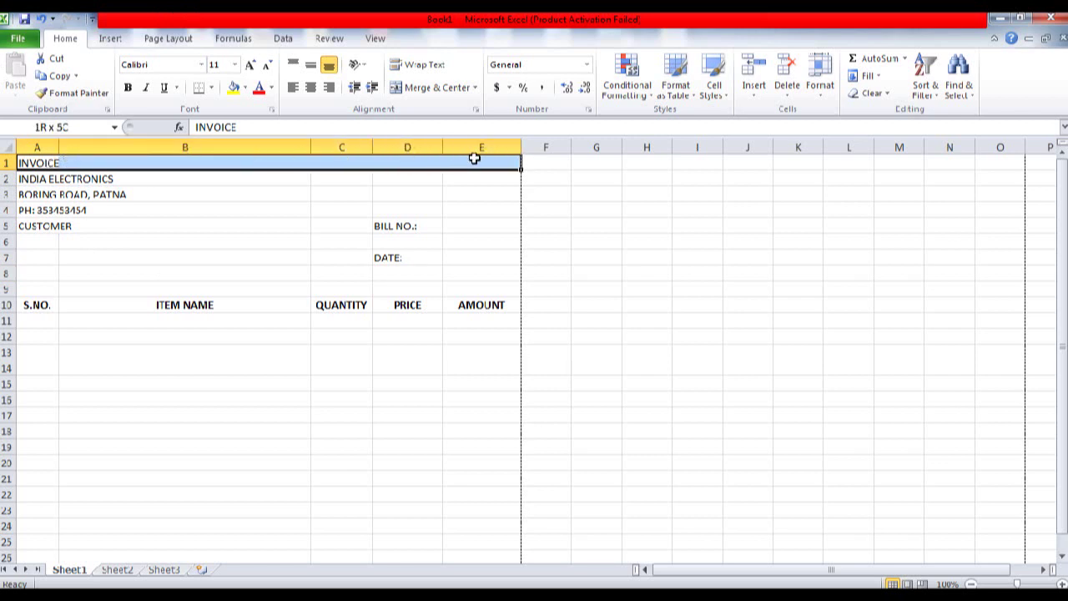
drag(474, 158, 473, 160)
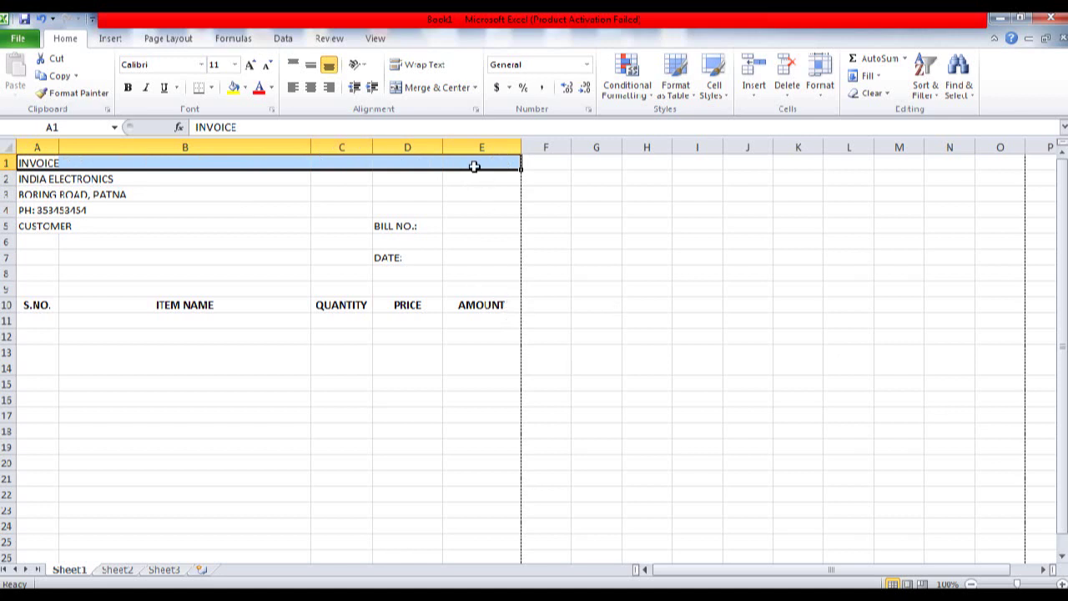
click(432, 87)
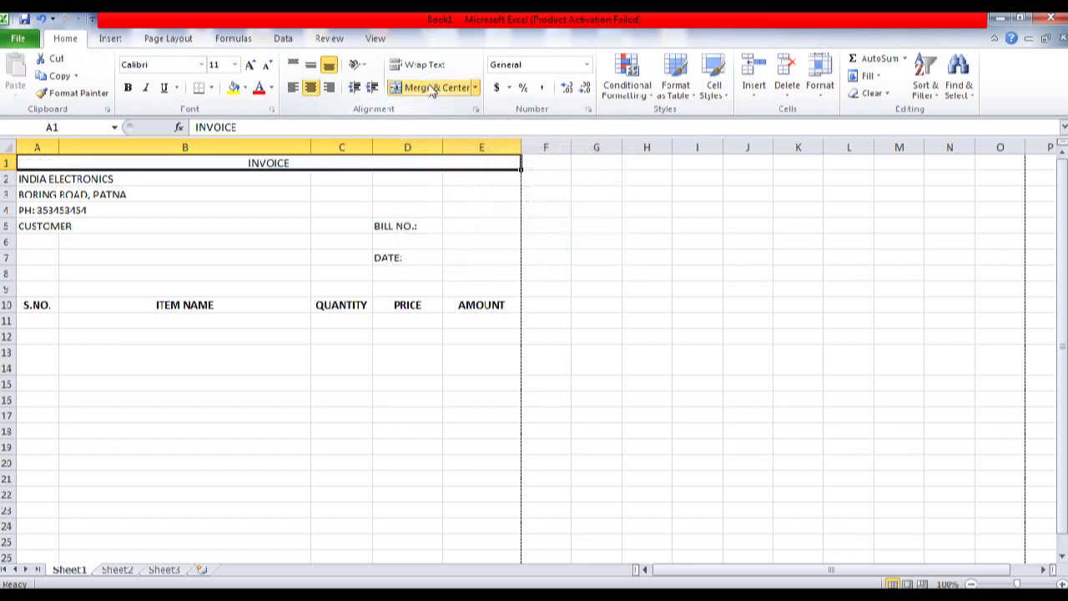
Try to merge and center cells A2 to E4 as a single block, and undo the merge
click(27, 179)
drag(27, 179, 479, 220)
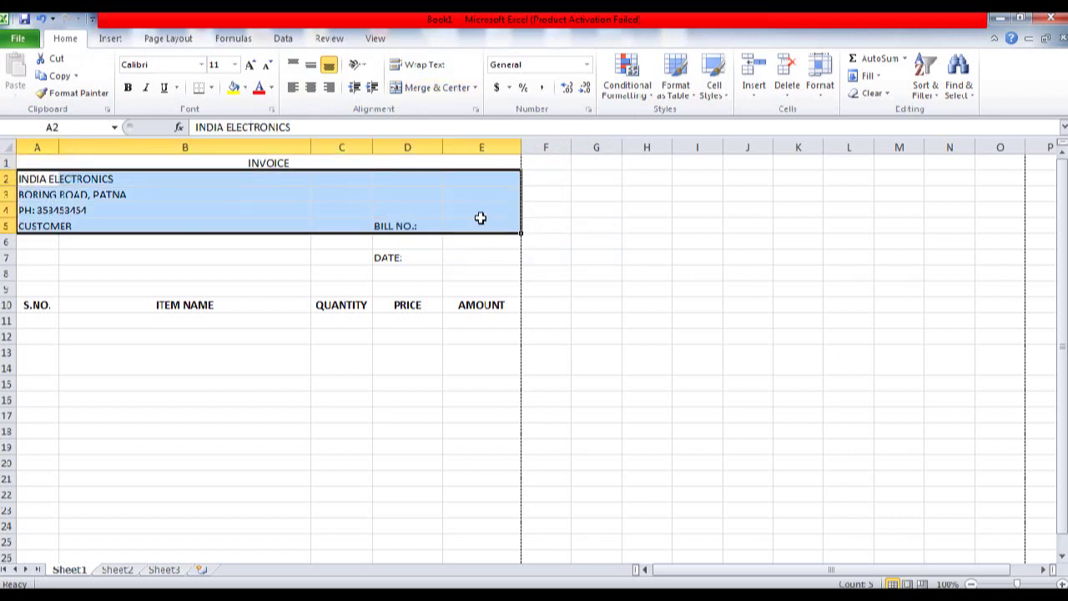
click(192, 268)
drag(25, 178, 486, 211)
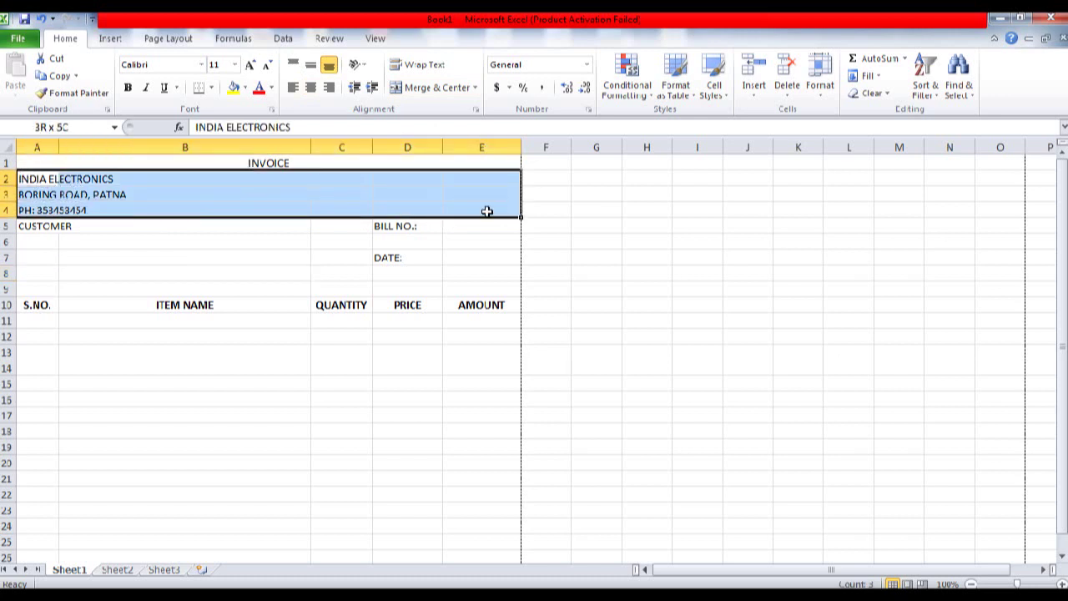
click(425, 89)
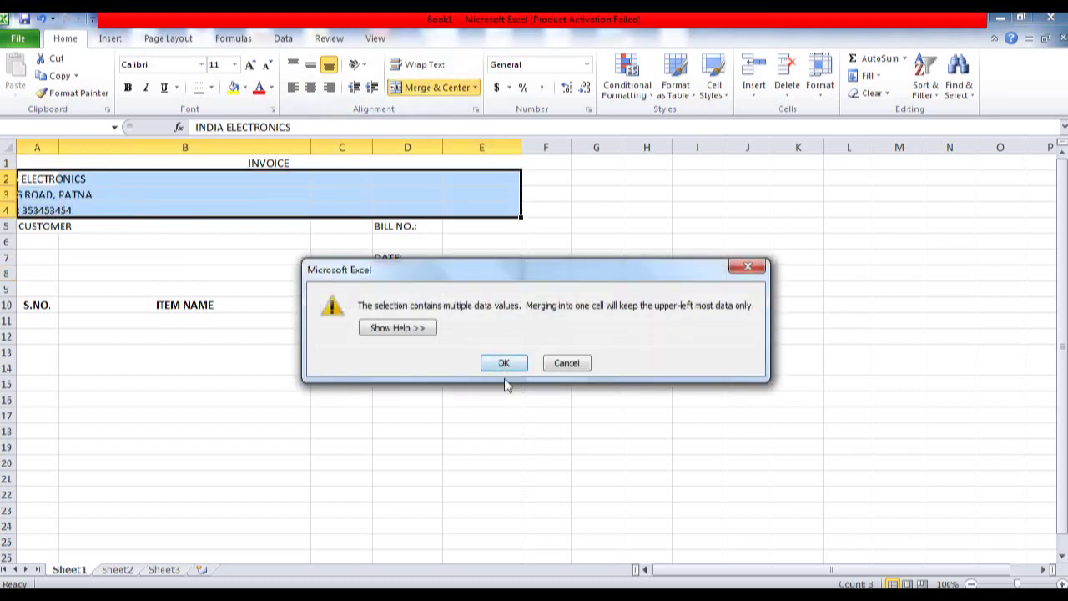
click(504, 364)
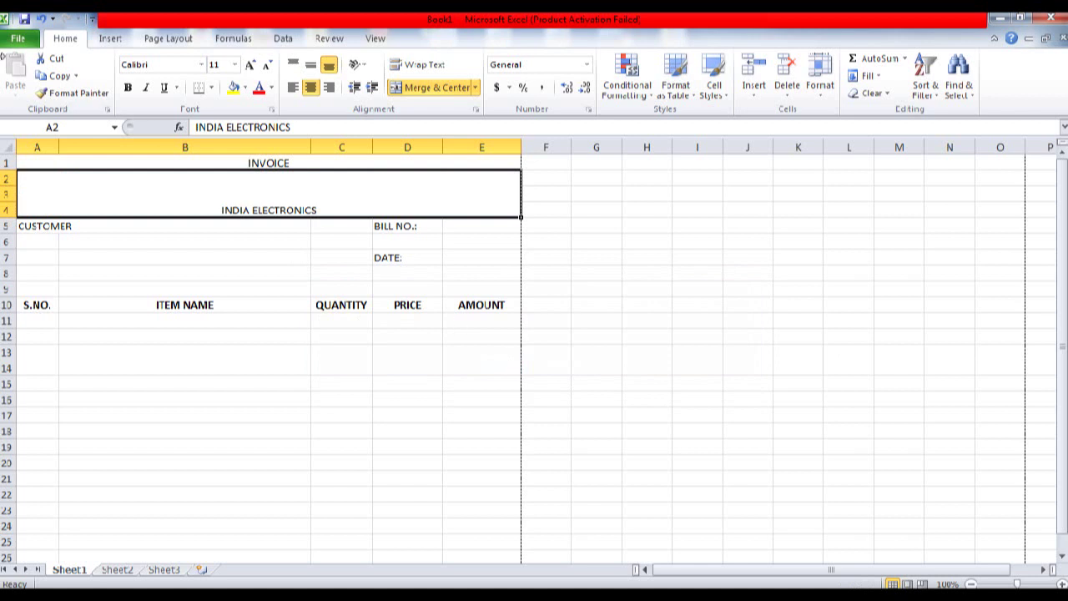
click(39, 20)
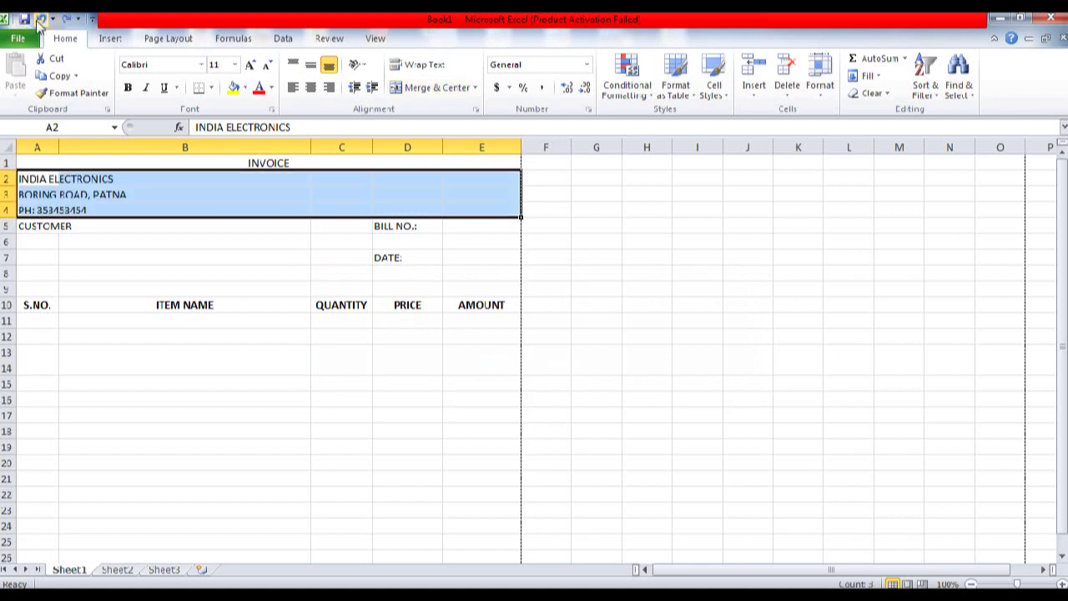
click(82, 277)
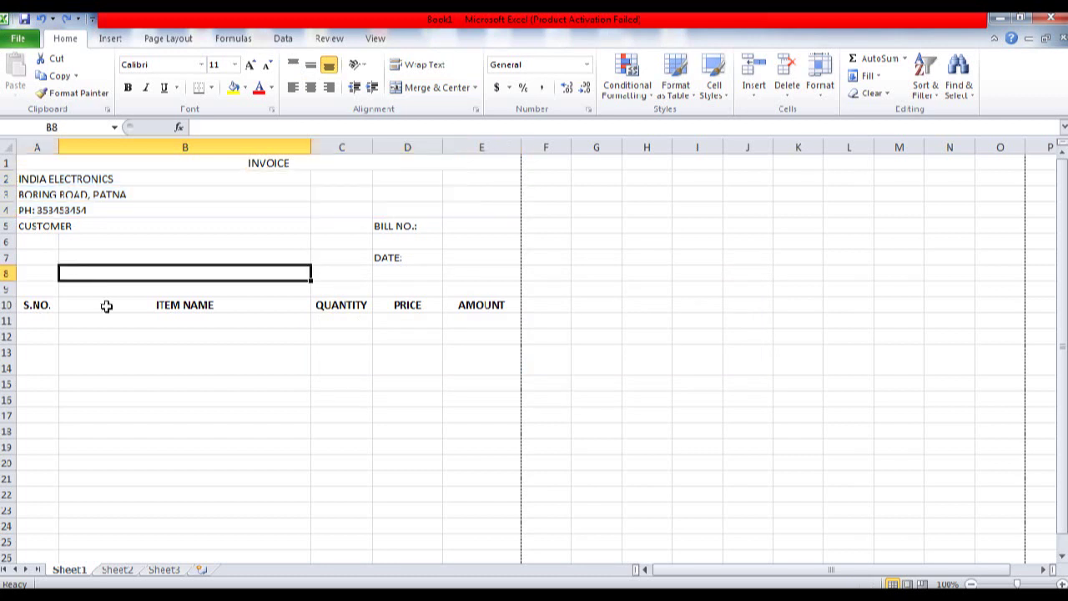
Merge and center the company name, address and phone lines individually across columns A to E in rows 2, 3 and 4
drag(33, 178, 467, 179)
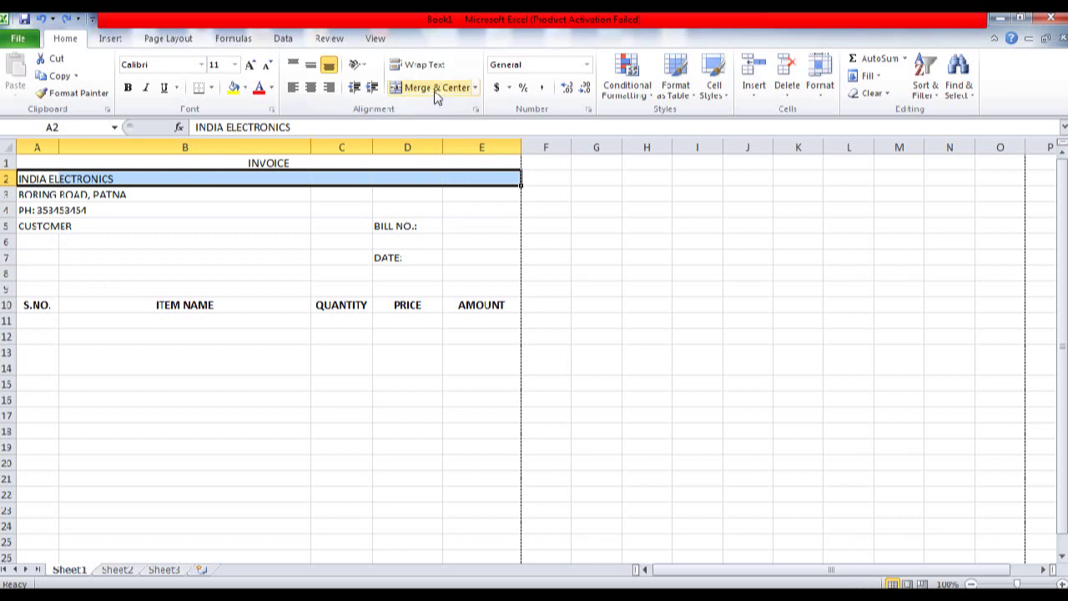
click(436, 88)
drag(26, 193, 471, 191)
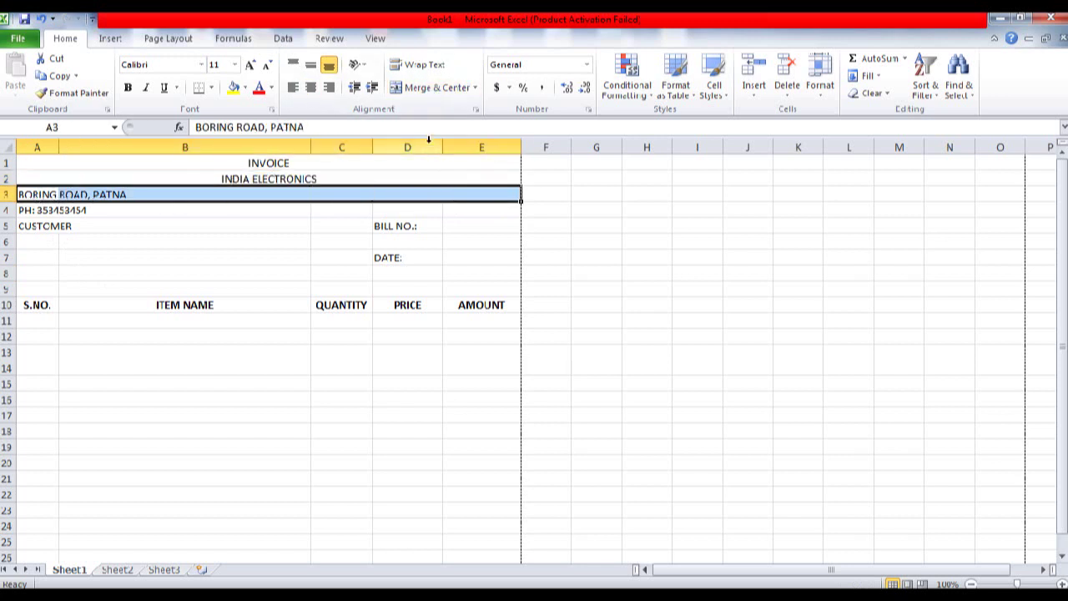
click(419, 86)
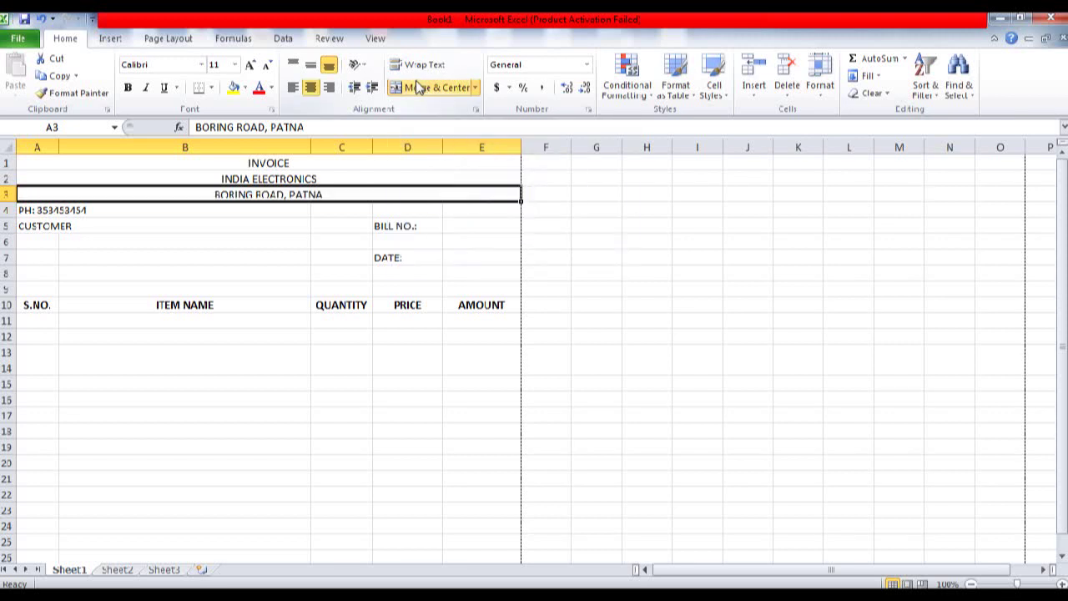
click(29, 212)
drag(29, 211, 476, 209)
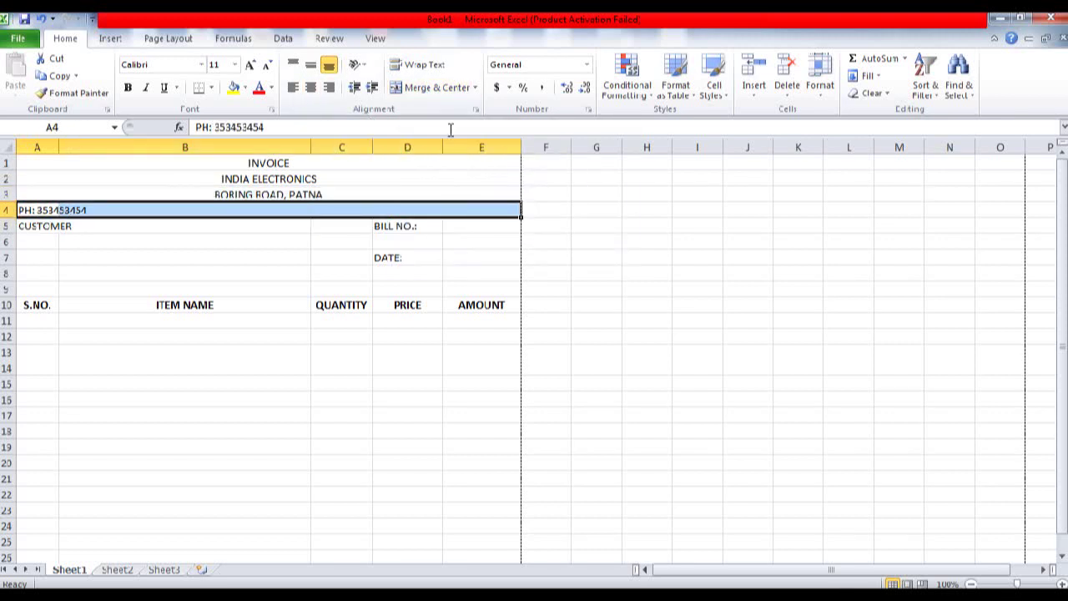
click(430, 88)
click(275, 307)
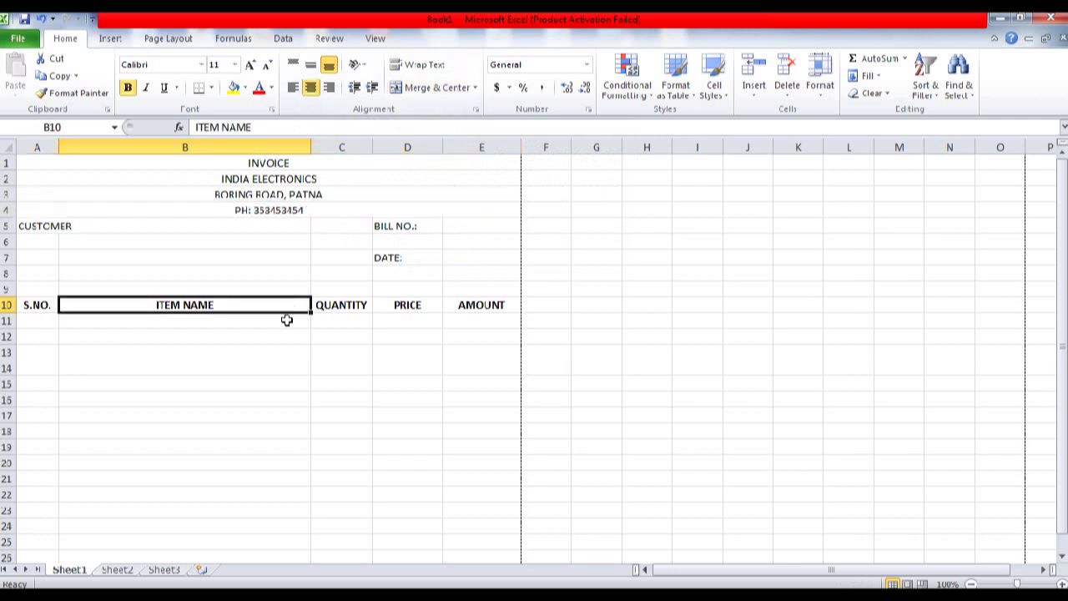
Make the INVOICE title in cell A1 bold and underlined
click(284, 160)
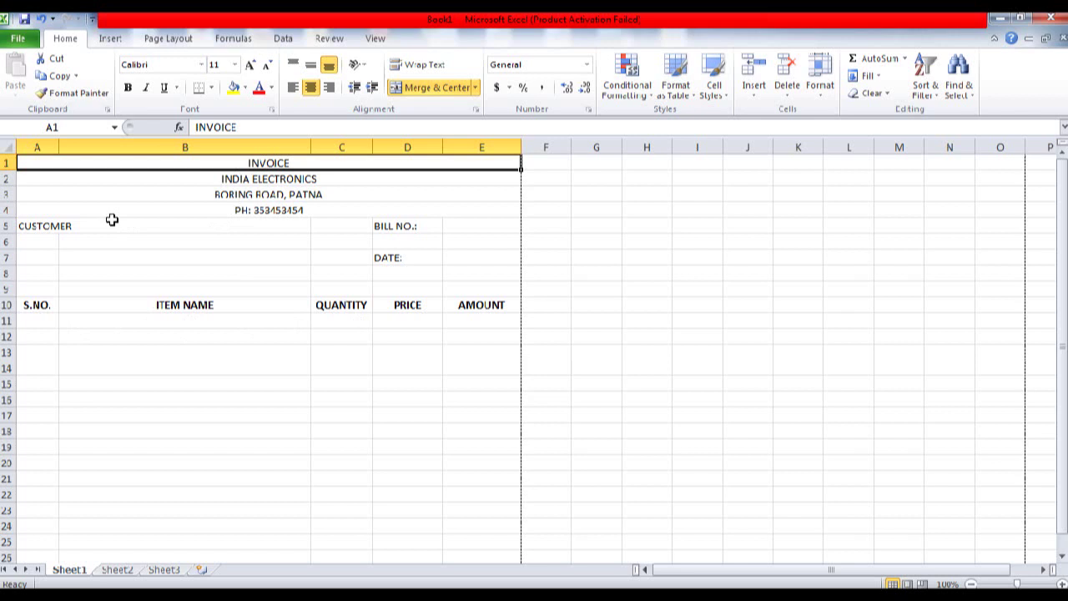
click(128, 88)
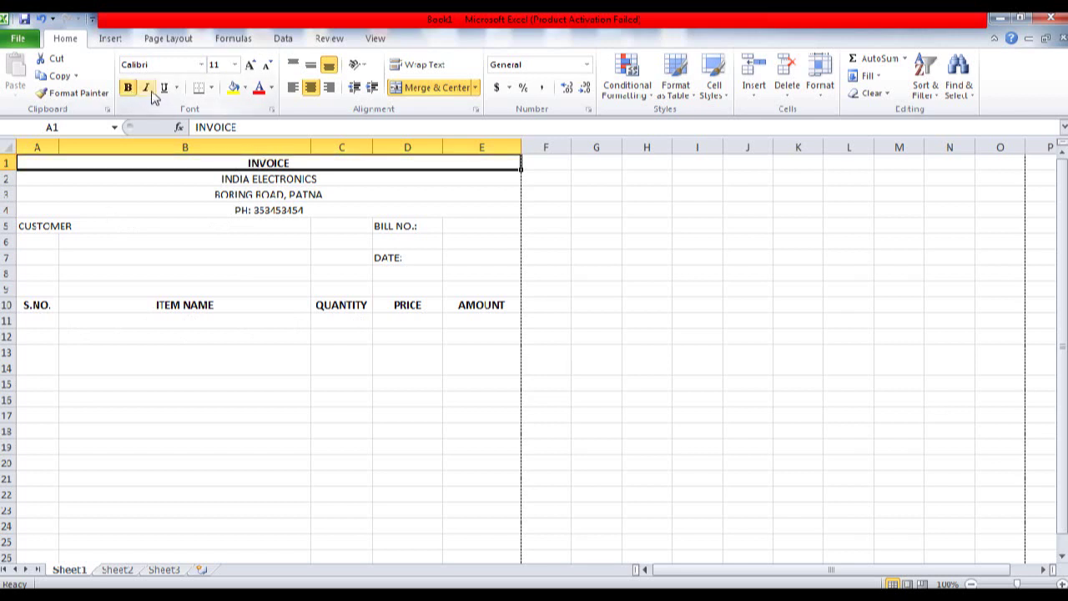
click(164, 88)
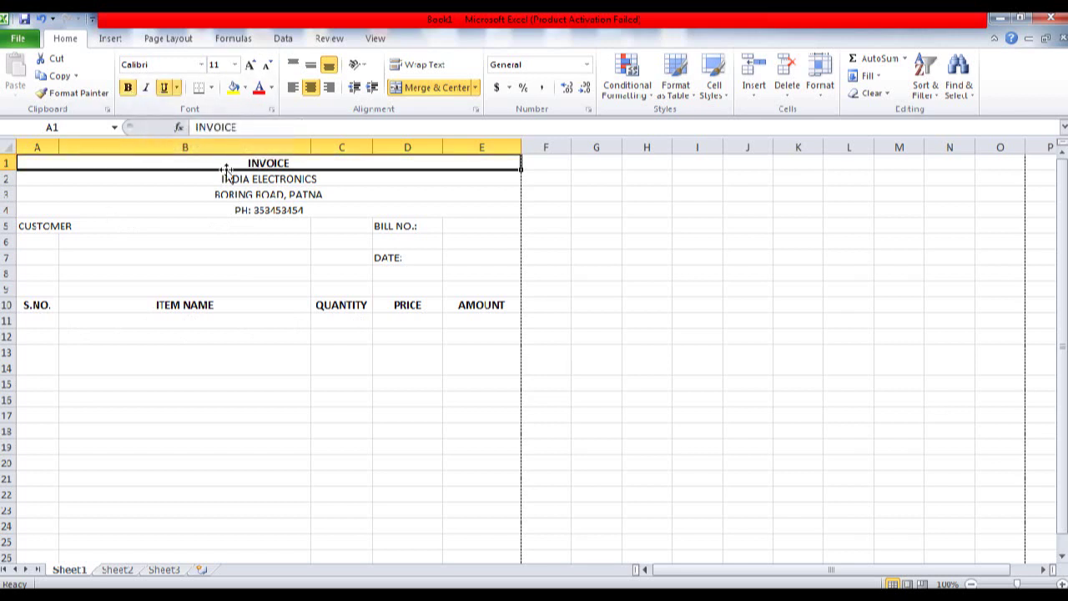
Format the company name INDIA ELECTRONICS in cell A2 as size 20, bold and red
click(226, 179)
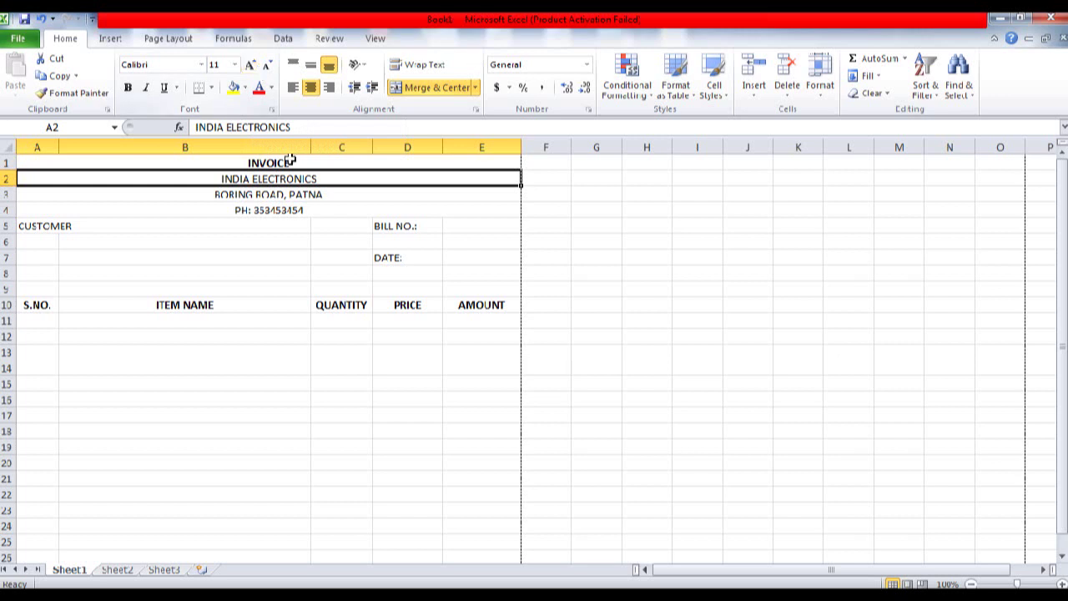
click(252, 65)
click(252, 65)
click(252, 65)
click(252, 65)
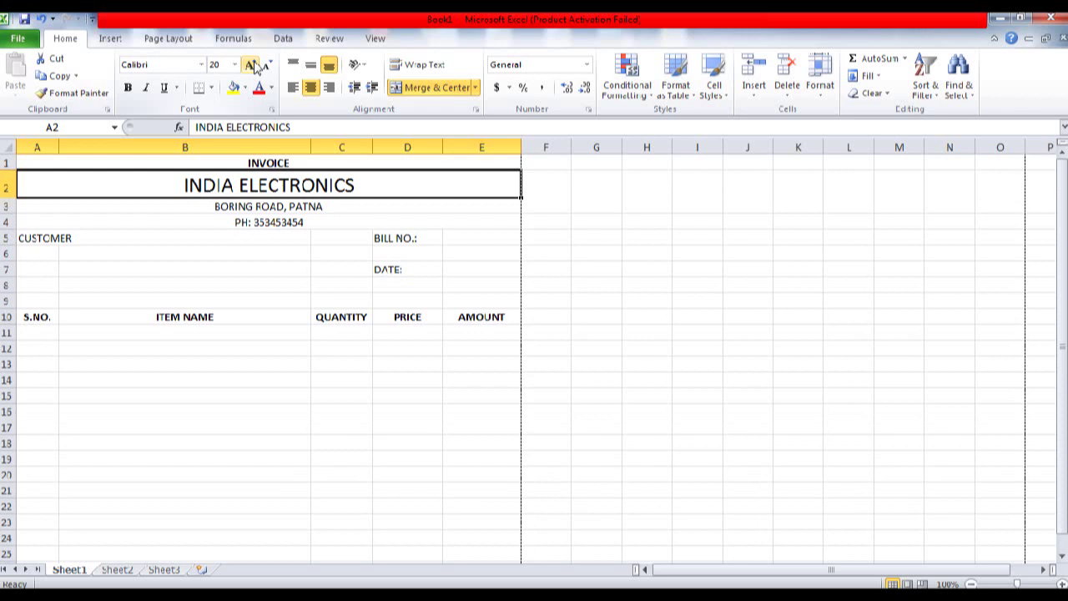
click(127, 88)
click(257, 90)
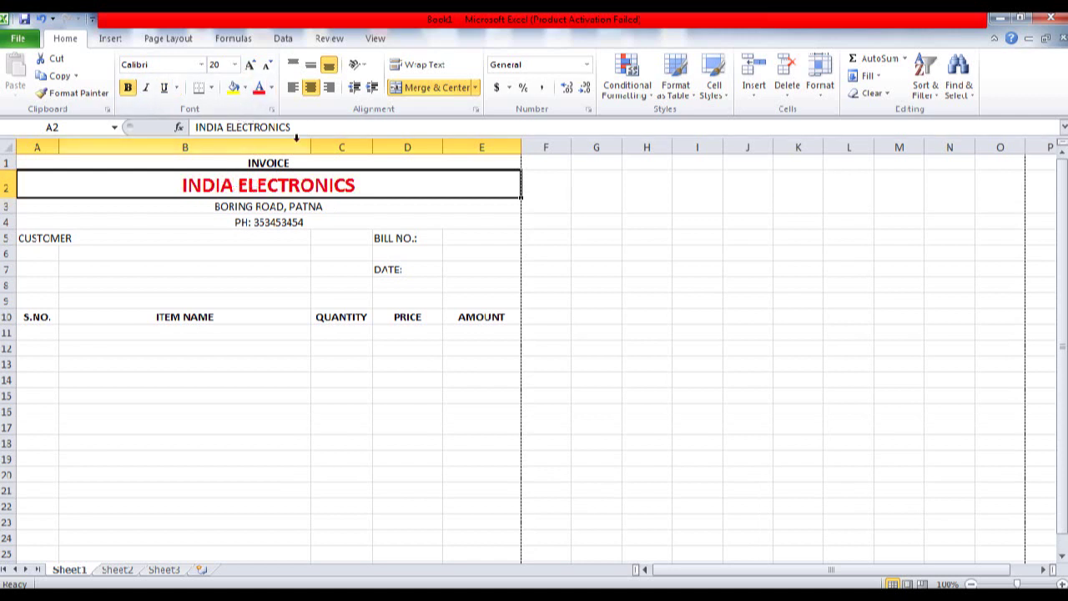
Enlarge the address line in cell A3 by two font size steps and set the phone line in cell A4 to size 12
click(214, 205)
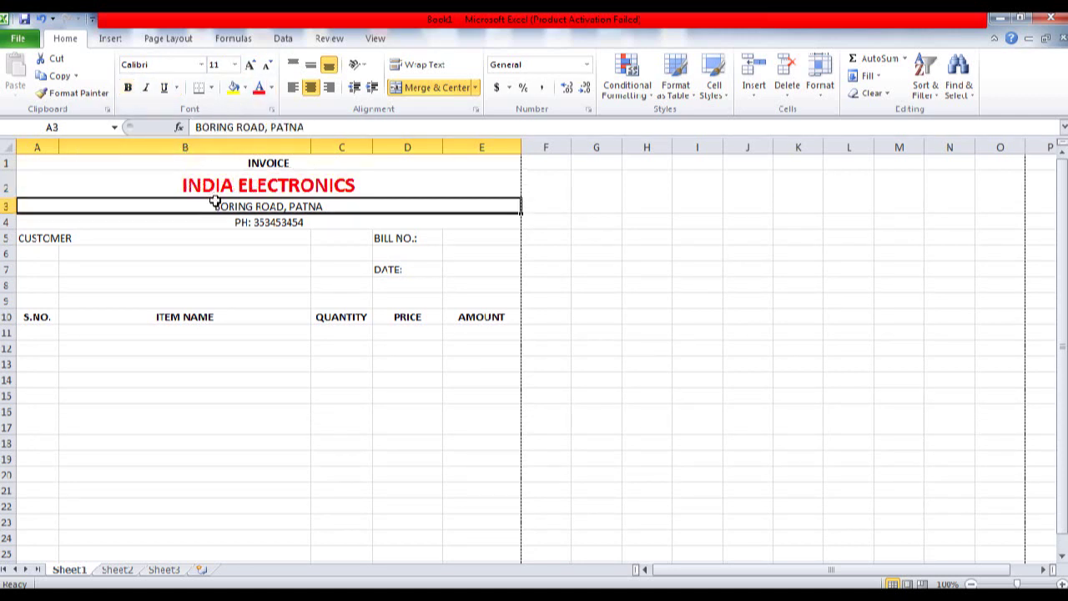
click(250, 66)
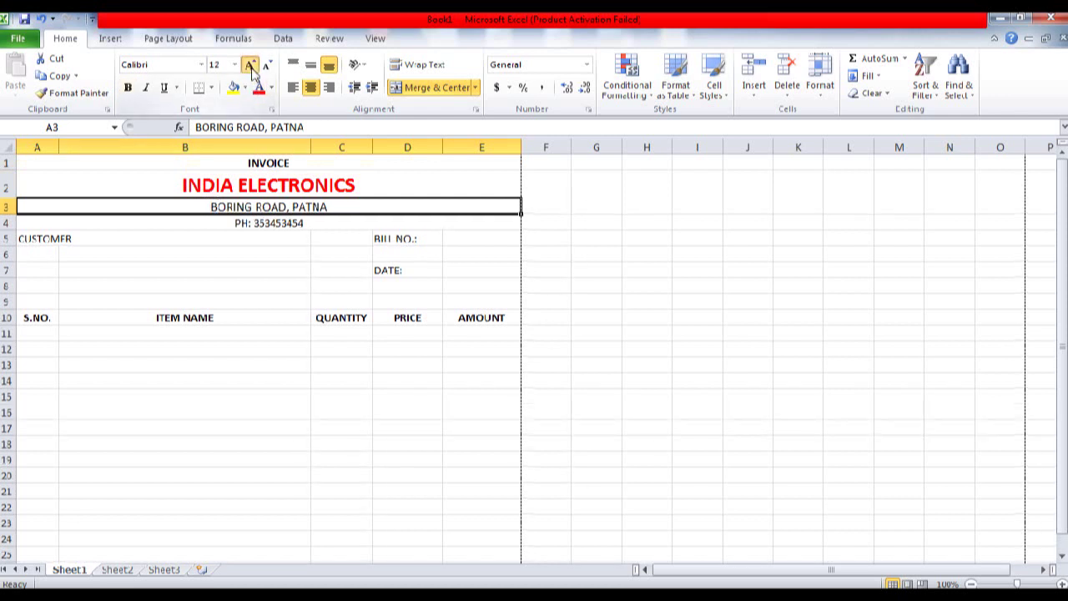
click(250, 65)
click(258, 226)
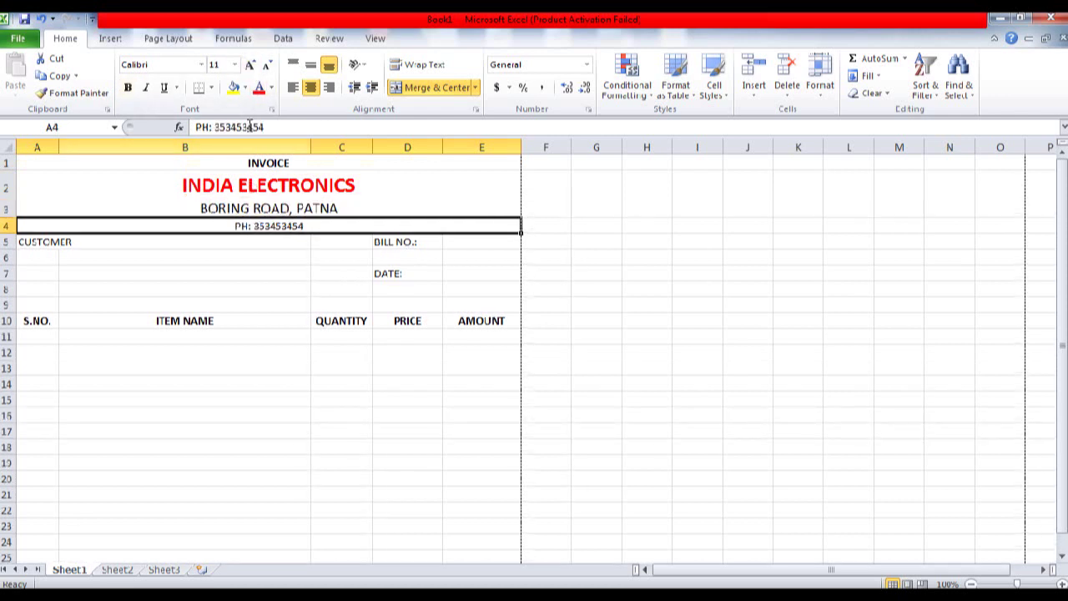
click(251, 65)
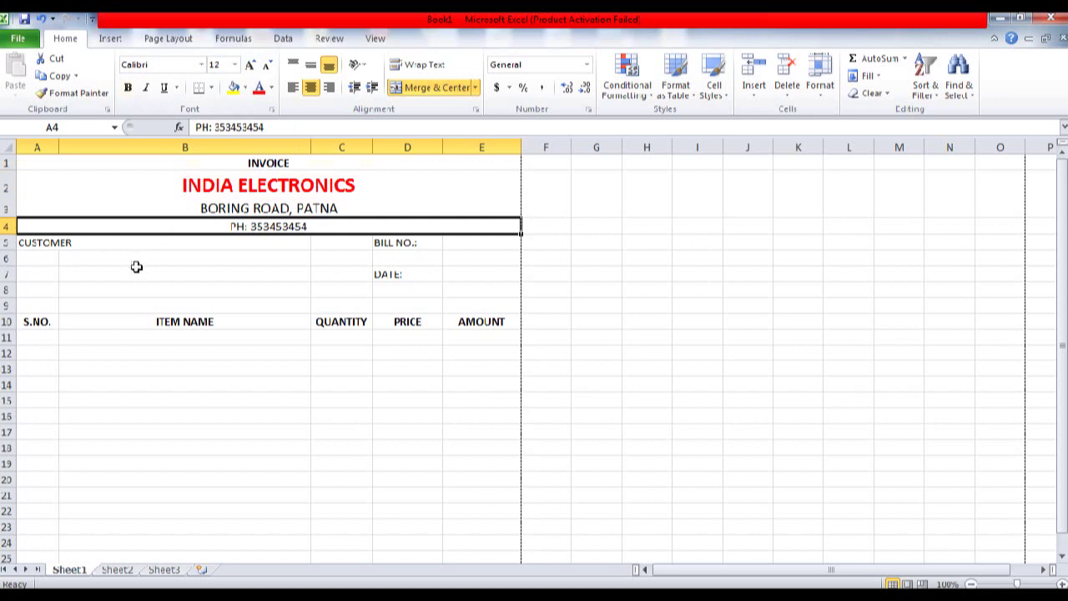
Enlarge only the initial letter I of INDIA in cell A2 to font size 26
click(215, 185)
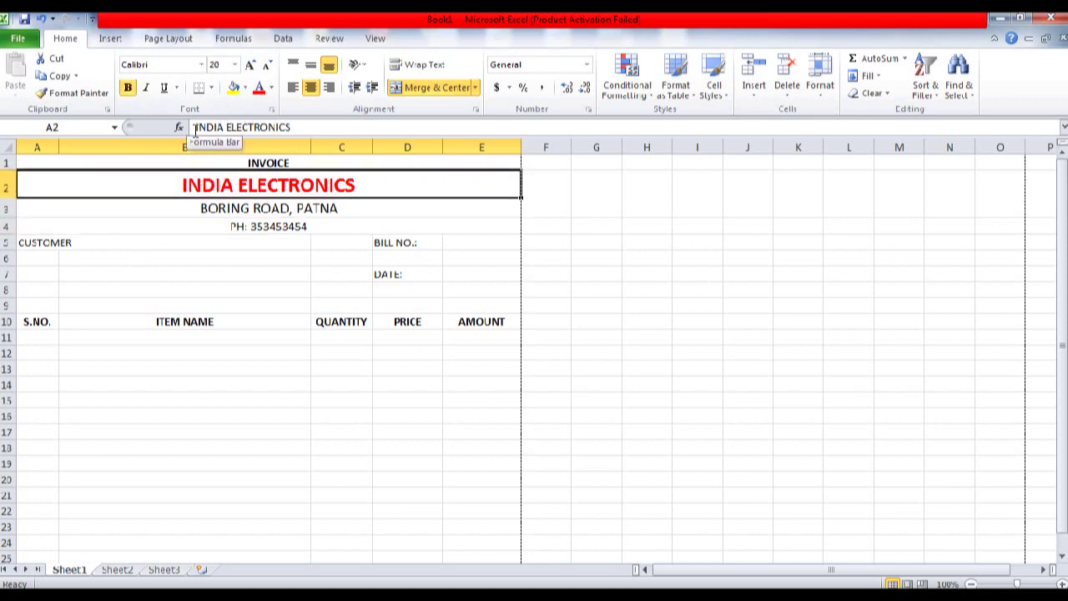
click(291, 127)
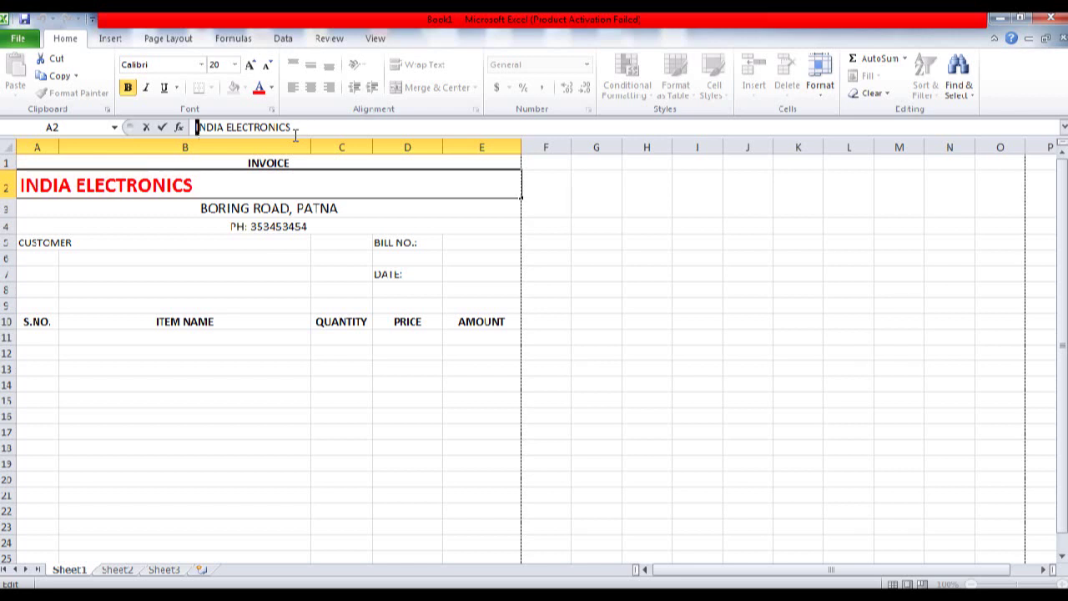
click(249, 65)
click(250, 65)
click(250, 65)
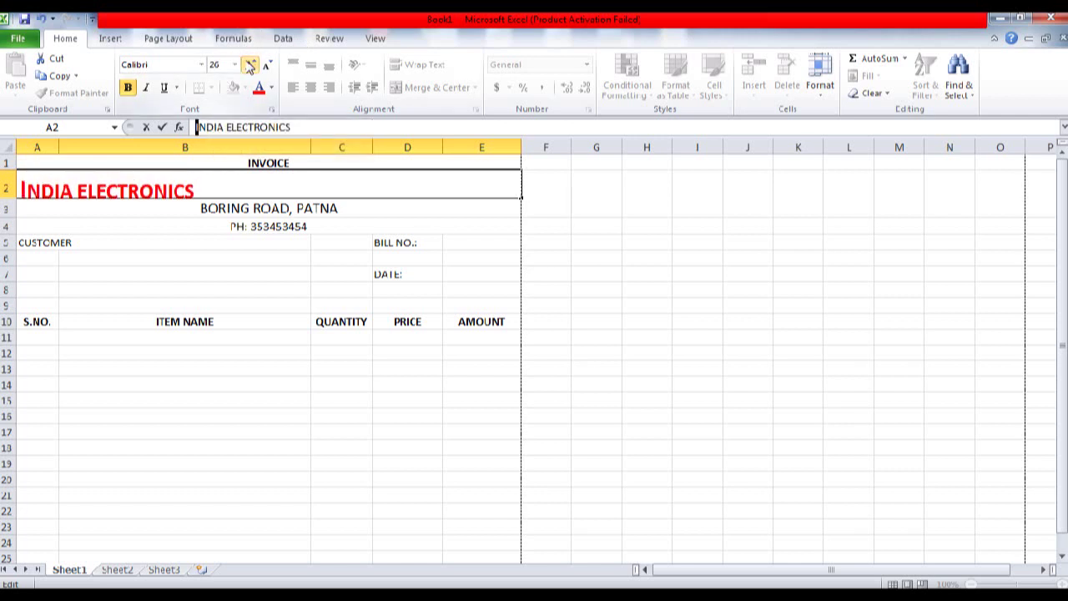
click(236, 260)
Enlarge only the initial letter E of ELECTRONICS in cell A2 to match the larger I of INDIA
click(268, 194)
click(239, 128)
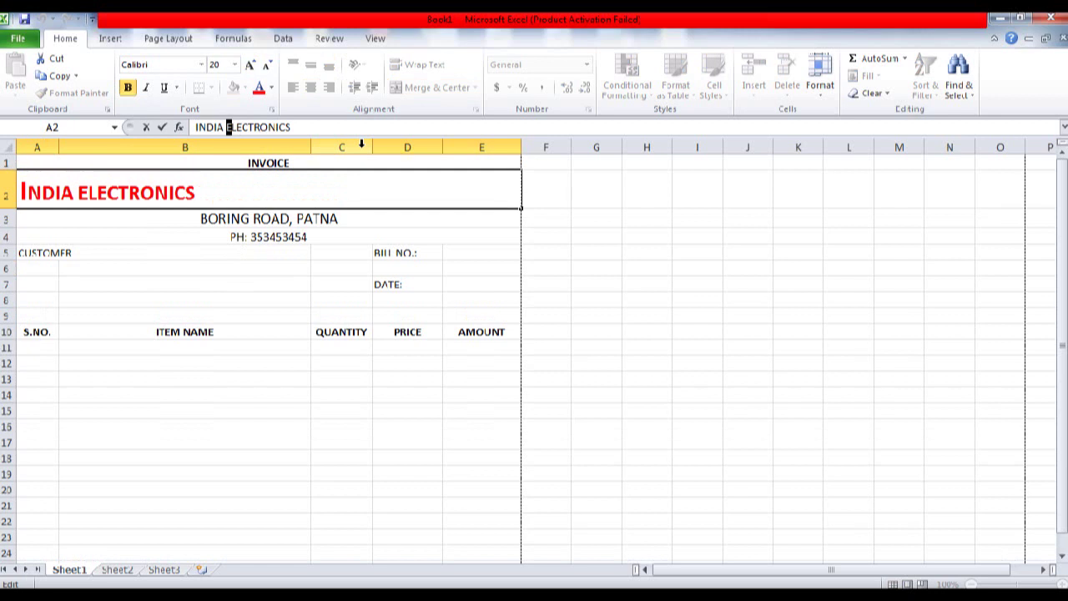
click(248, 67)
click(249, 69)
click(248, 69)
click(249, 70)
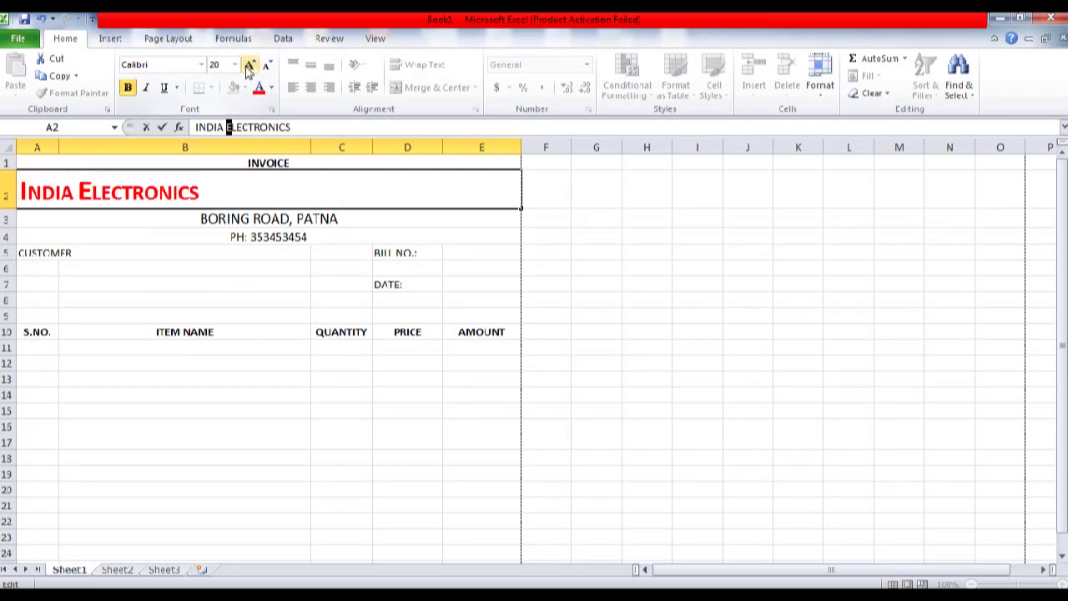
click(238, 262)
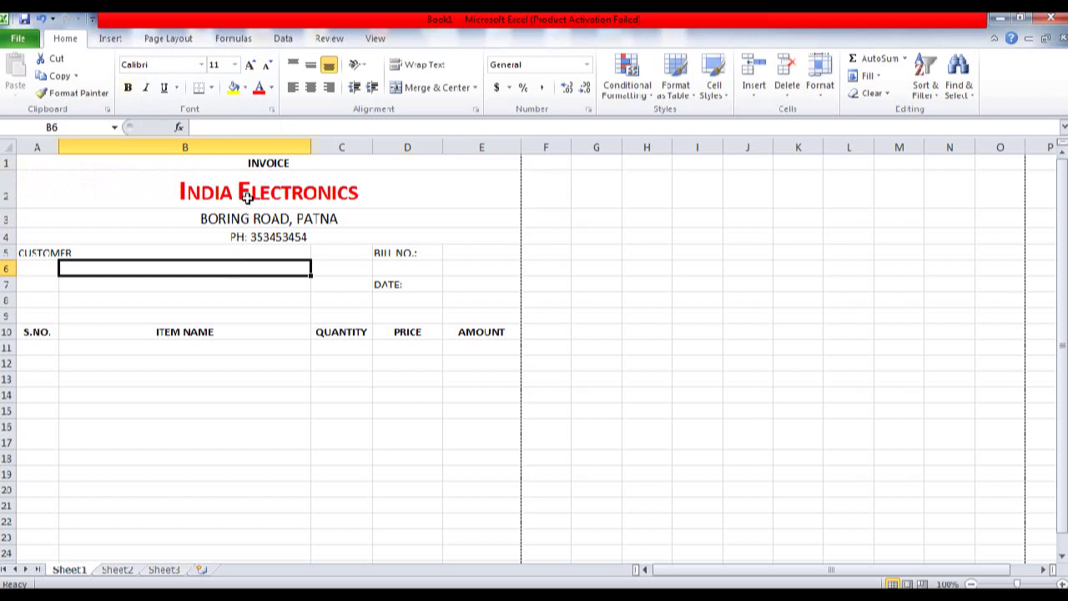
Color the initial letters I and E of INDIA ELECTRONICS in cell A2 blue
click(199, 187)
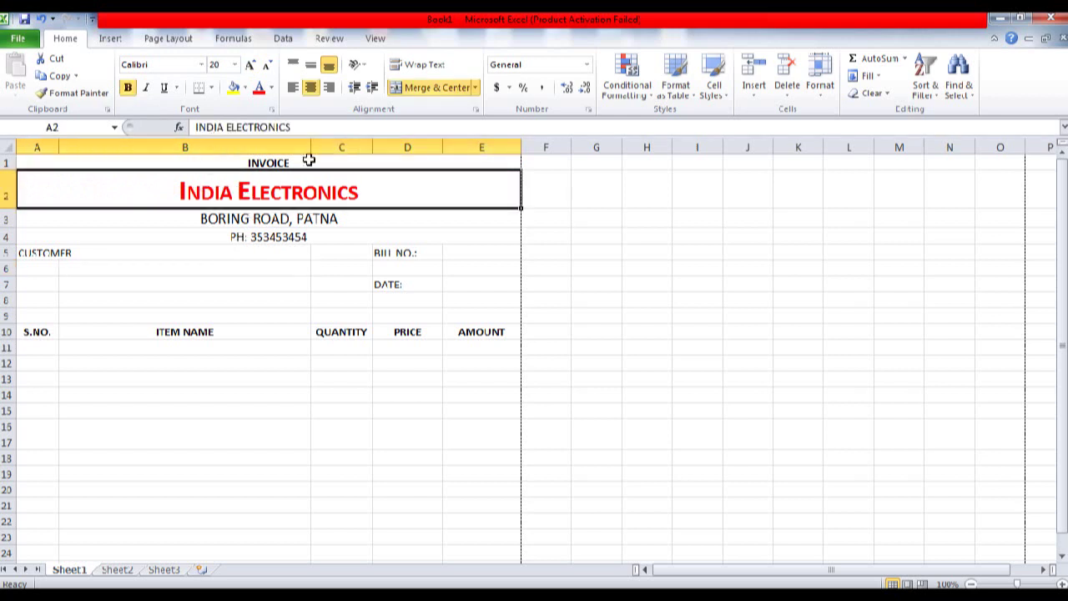
click(207, 128)
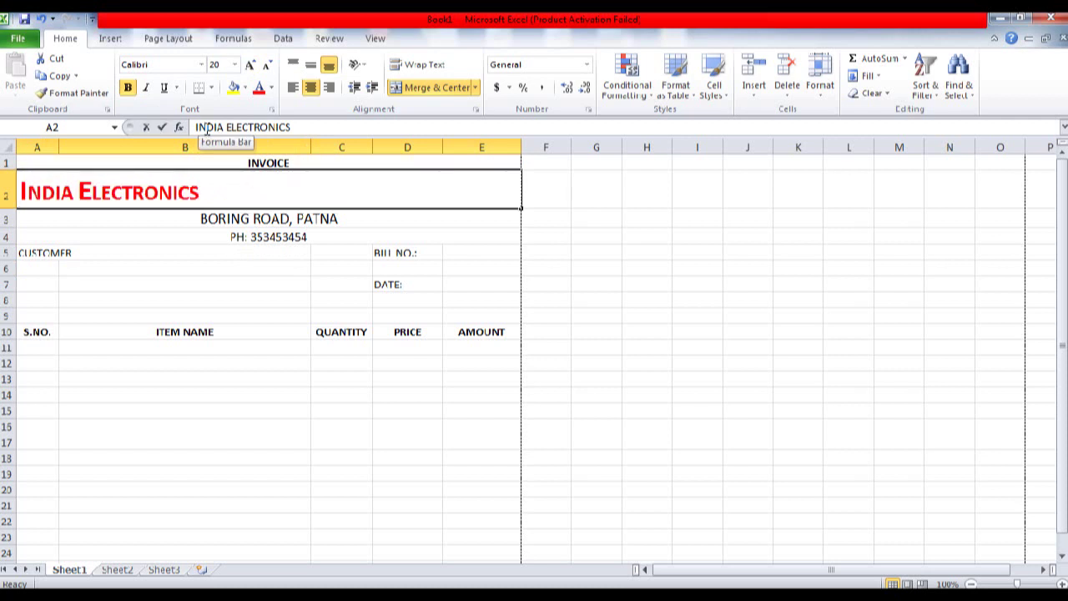
click(271, 90)
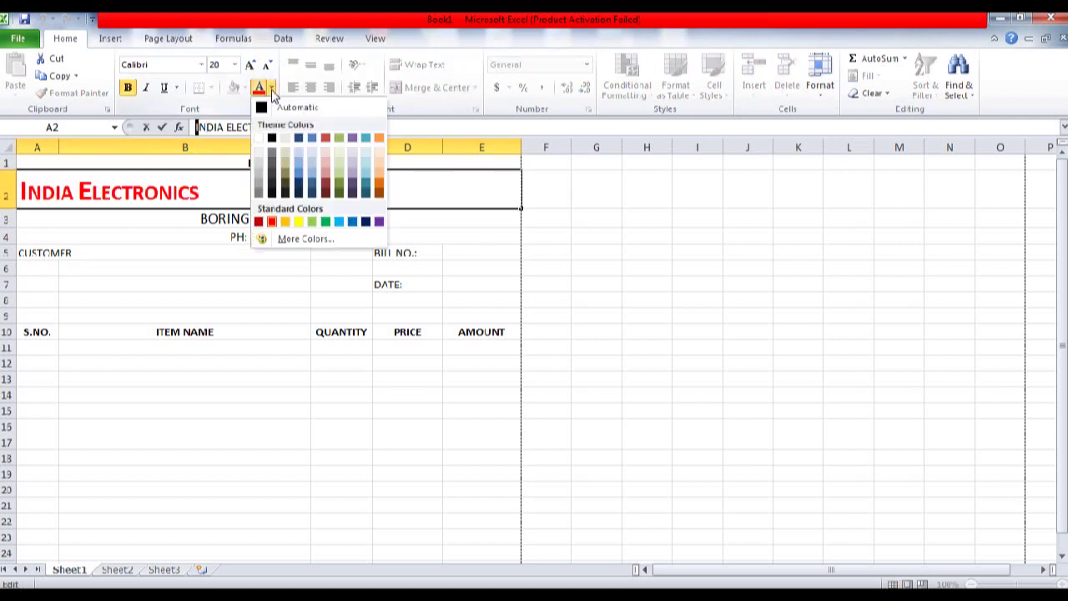
click(353, 222)
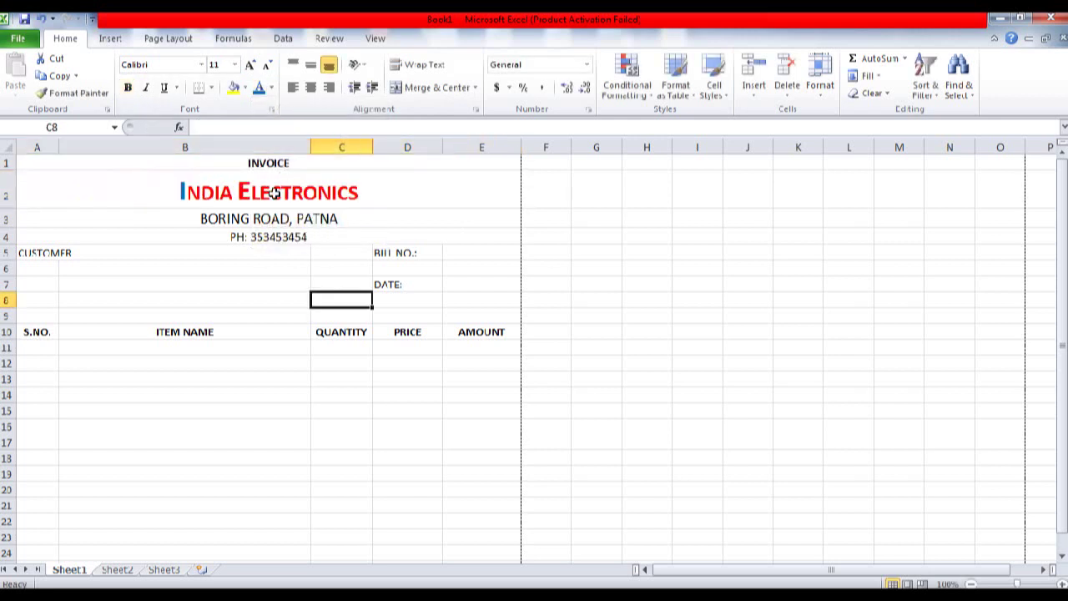
click(267, 192)
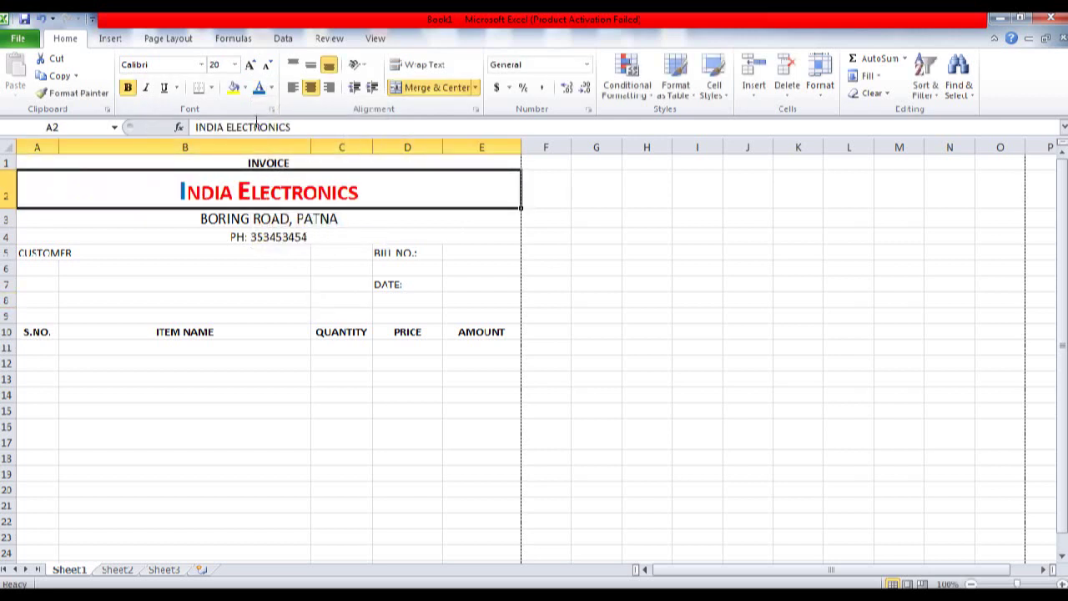
double_click(342, 176)
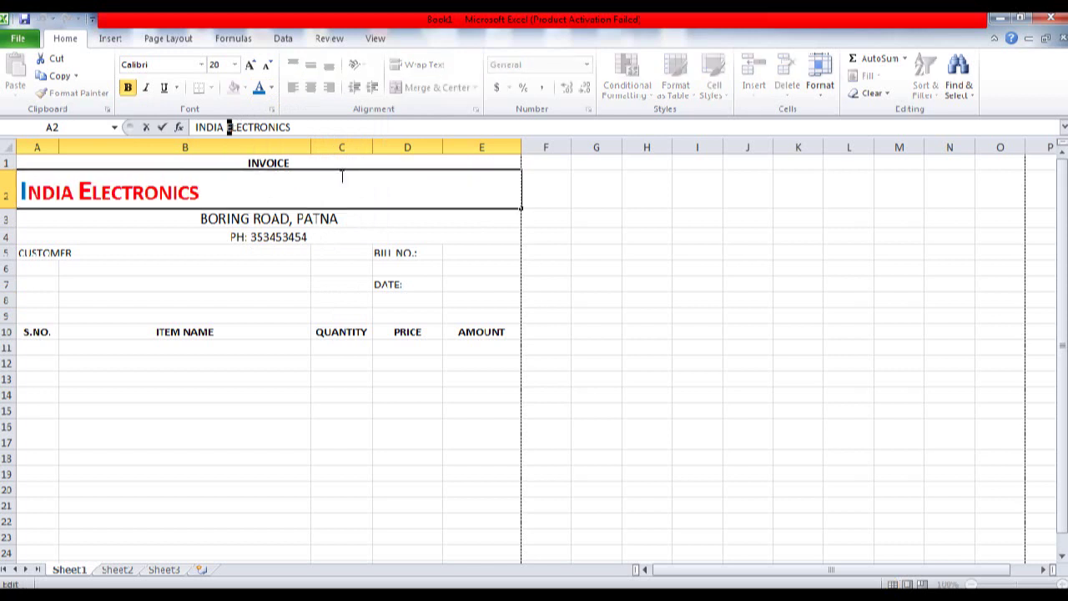
click(259, 87)
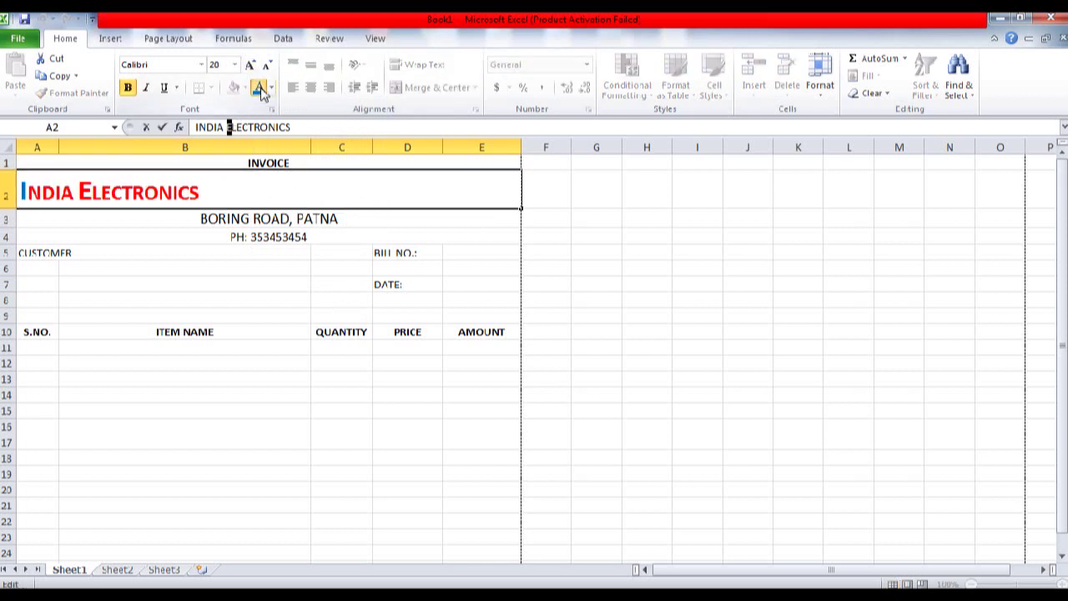
click(234, 314)
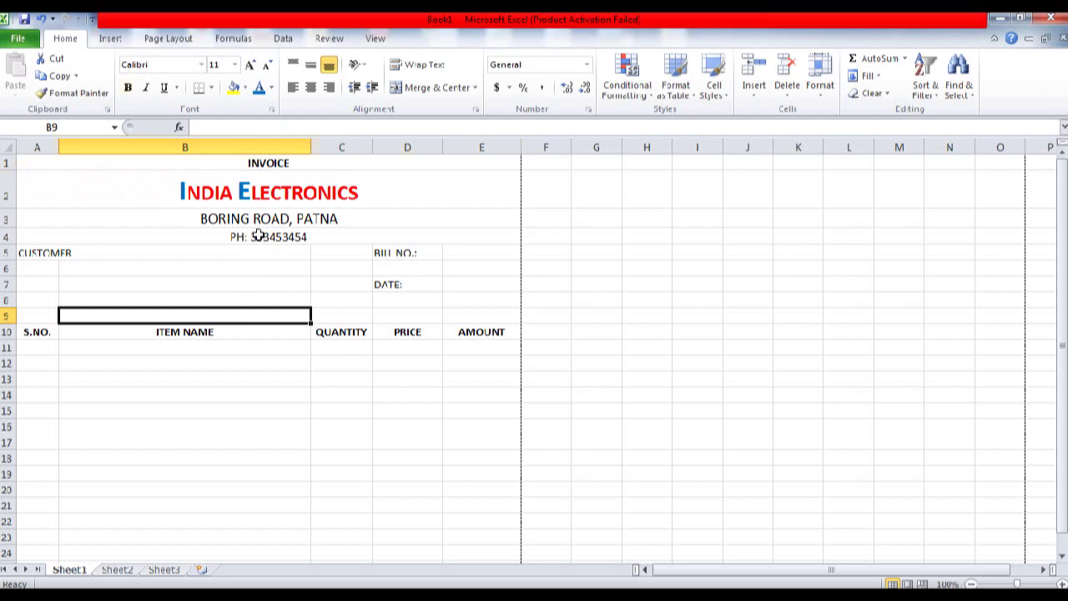
Check the invoice layout in the print preview and return to the sheet
click(15, 39)
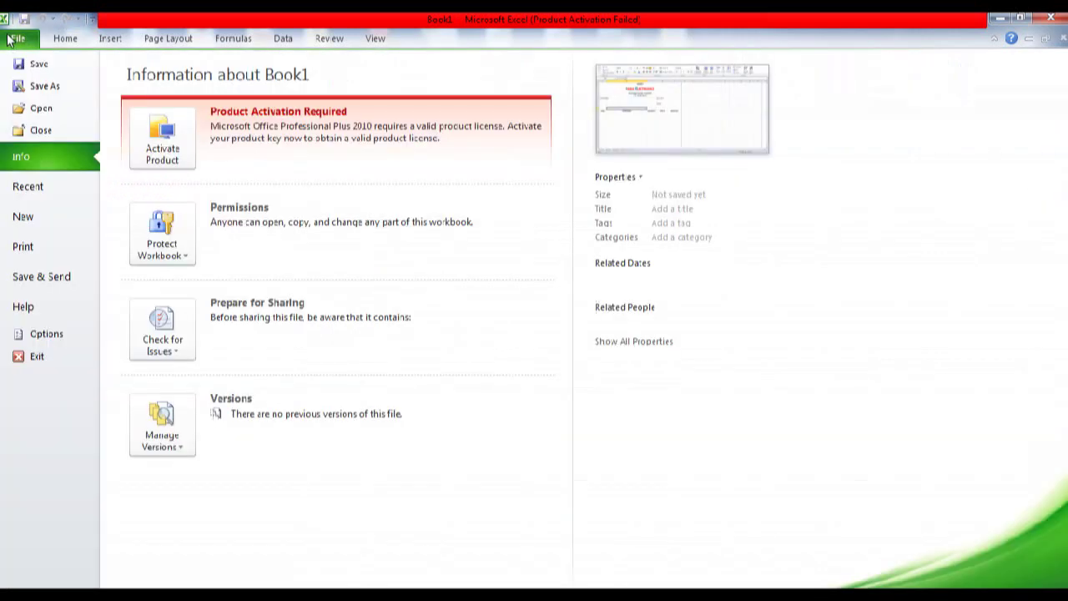
click(34, 250)
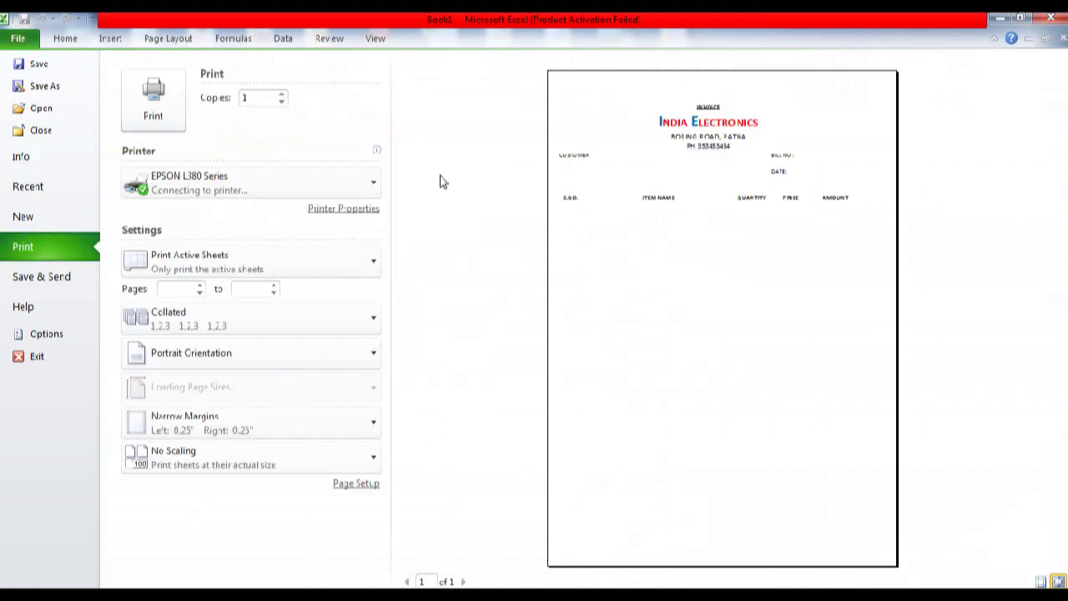
key(Escape)
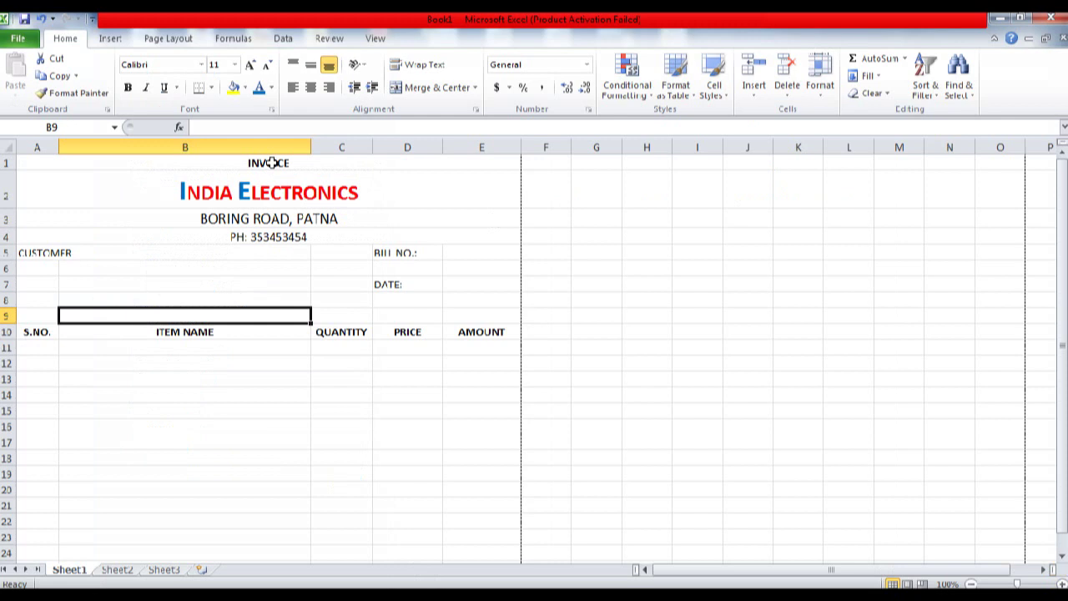
Apply outside borders around the invoice header block in cells A1 to E4
drag(268, 162, 268, 236)
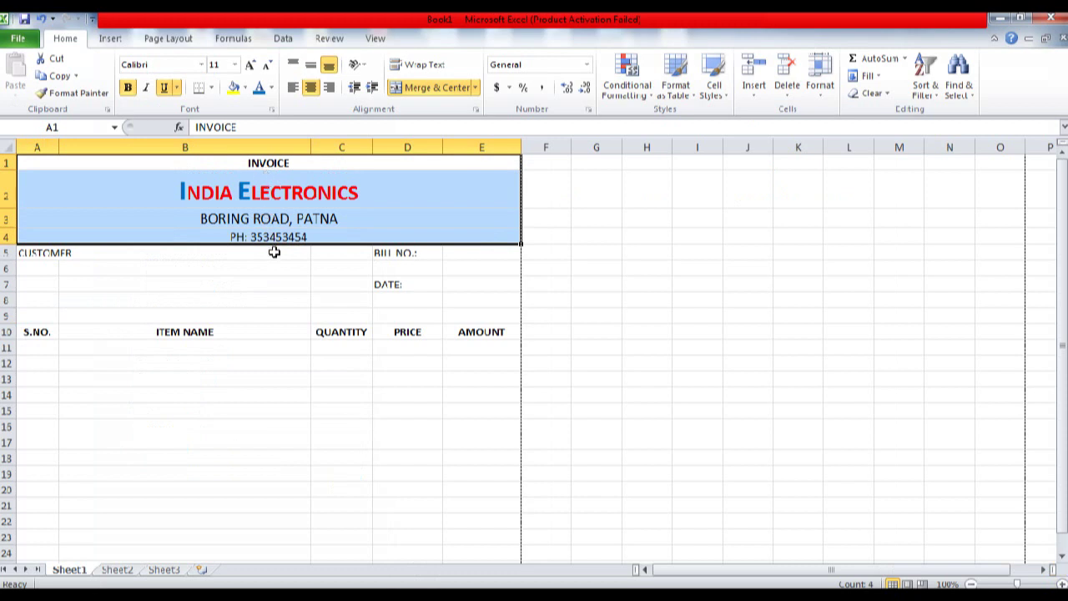
click(211, 87)
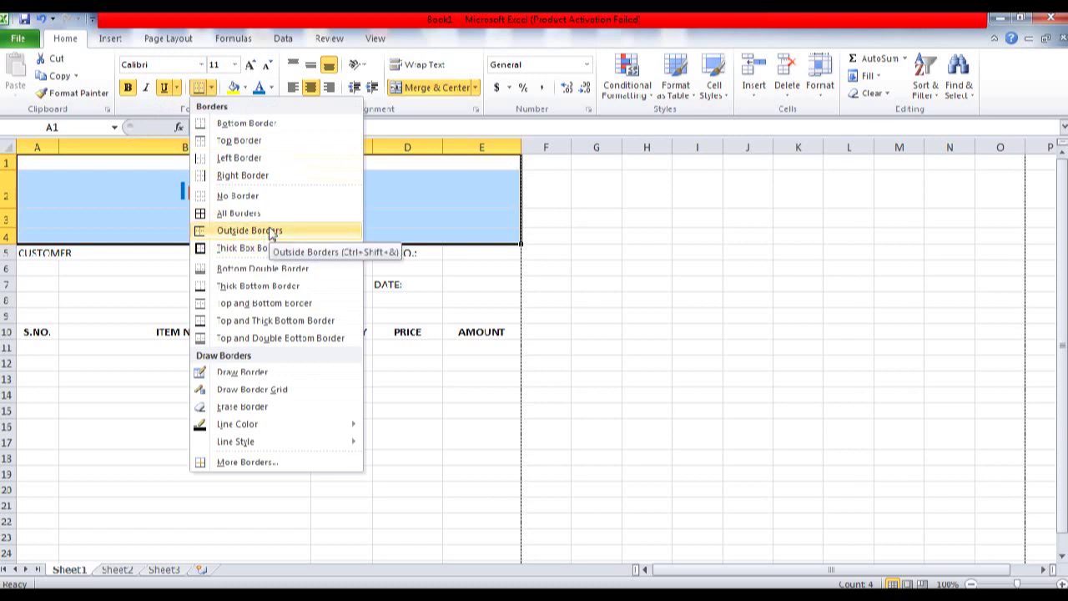
click(271, 233)
click(185, 296)
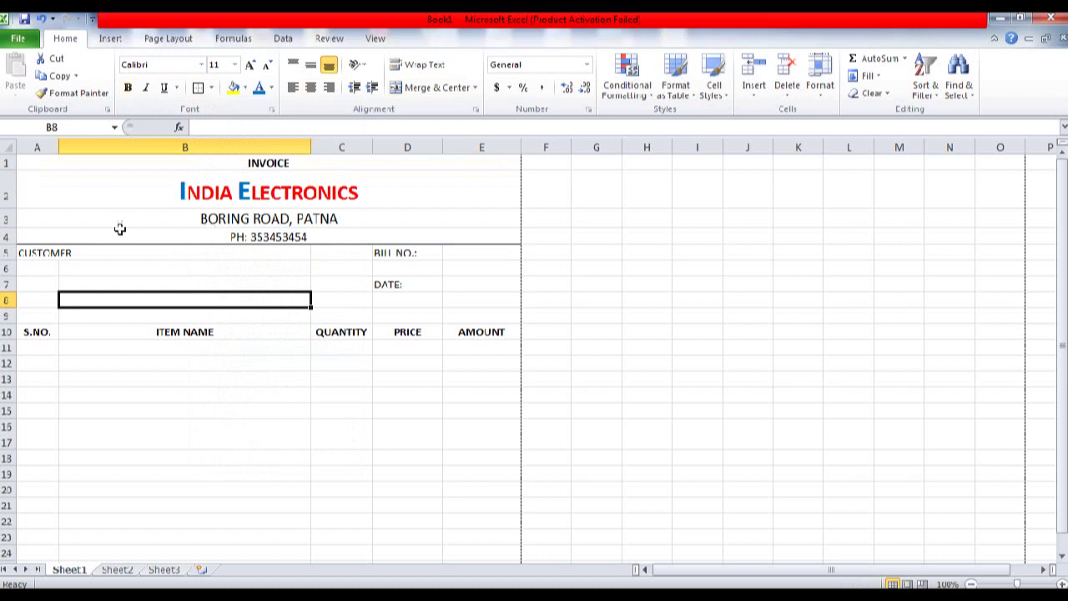
Apply outside borders around the customer and bill block A5 to E9 and around the table heading row A10 to E10
drag(51, 252, 490, 314)
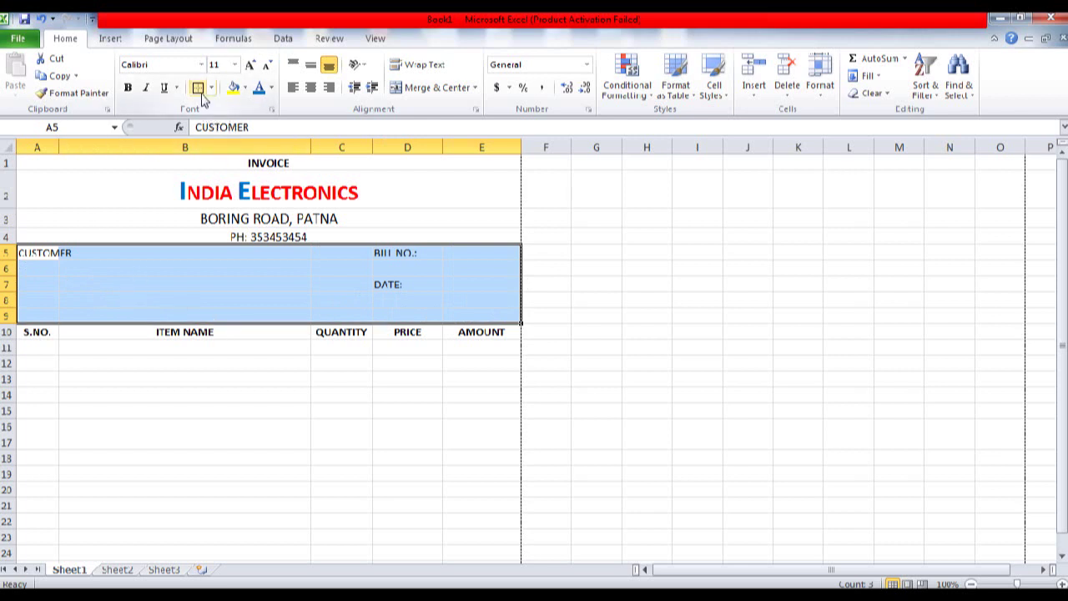
click(227, 314)
drag(37, 333, 462, 332)
drag(52, 252, 460, 312)
drag(29, 335, 476, 333)
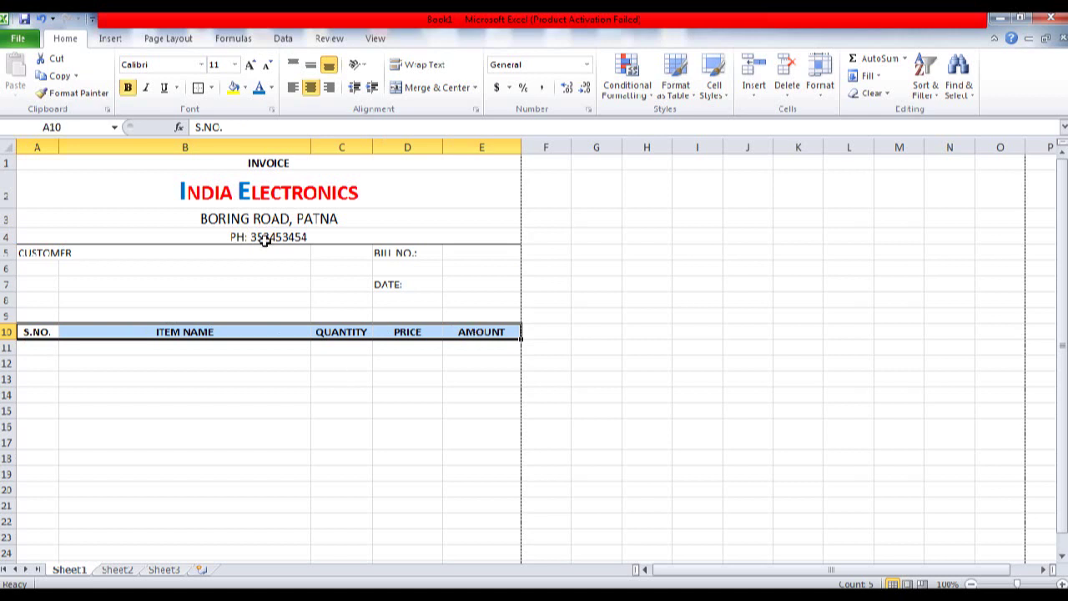
click(200, 88)
click(148, 281)
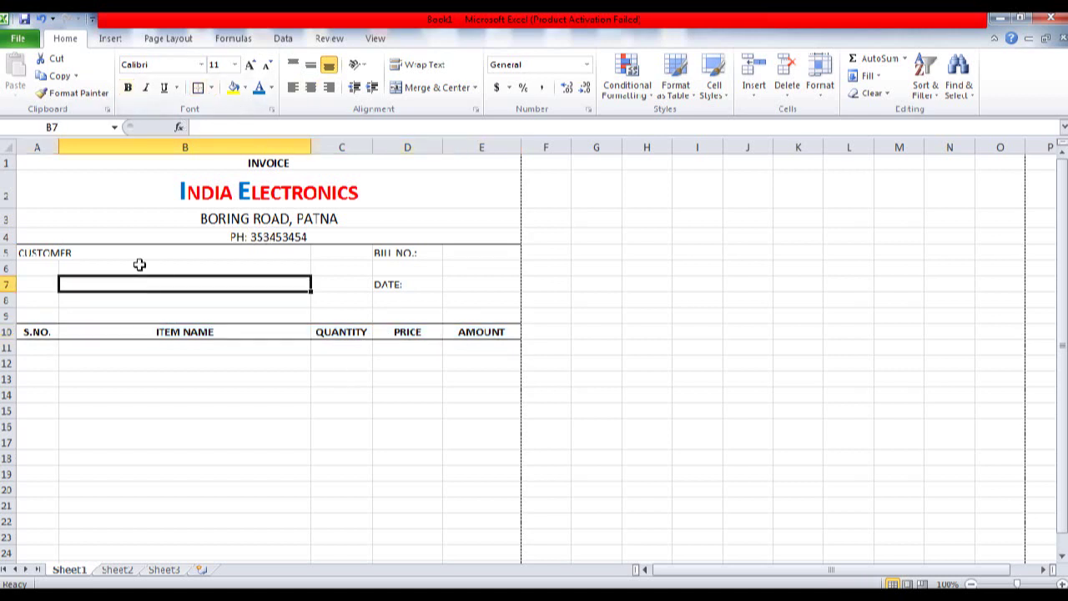
Check the bordered invoice layout in the print preview and return to the sheet
click(17, 38)
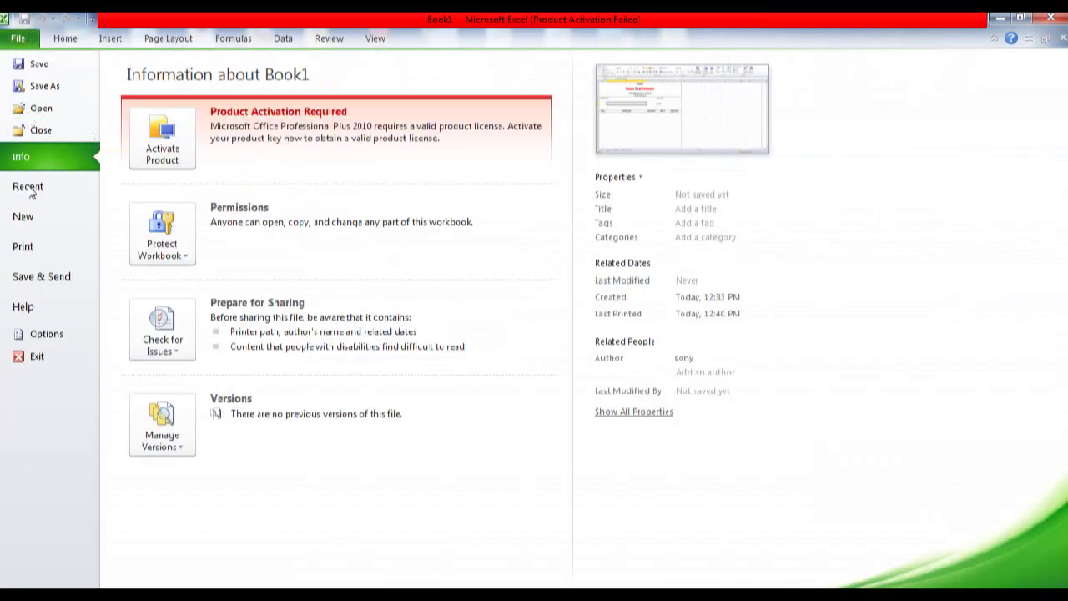
click(25, 244)
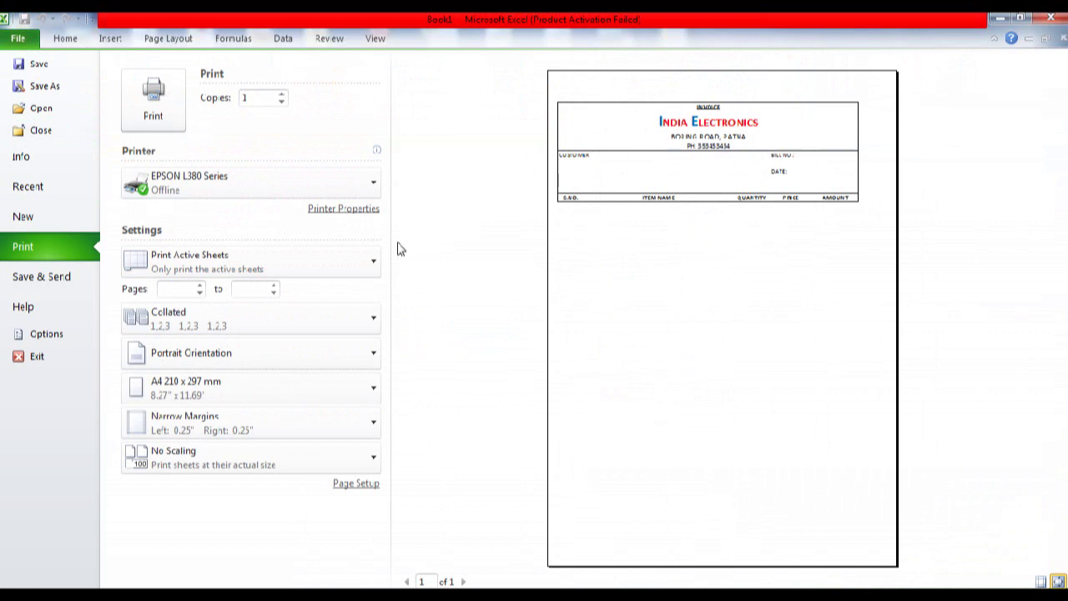
key(Escape)
Apply separate outside borders to the S.NO. and ITEM NAME columns of the item table, rows 10 to 24
drag(40, 334, 25, 551)
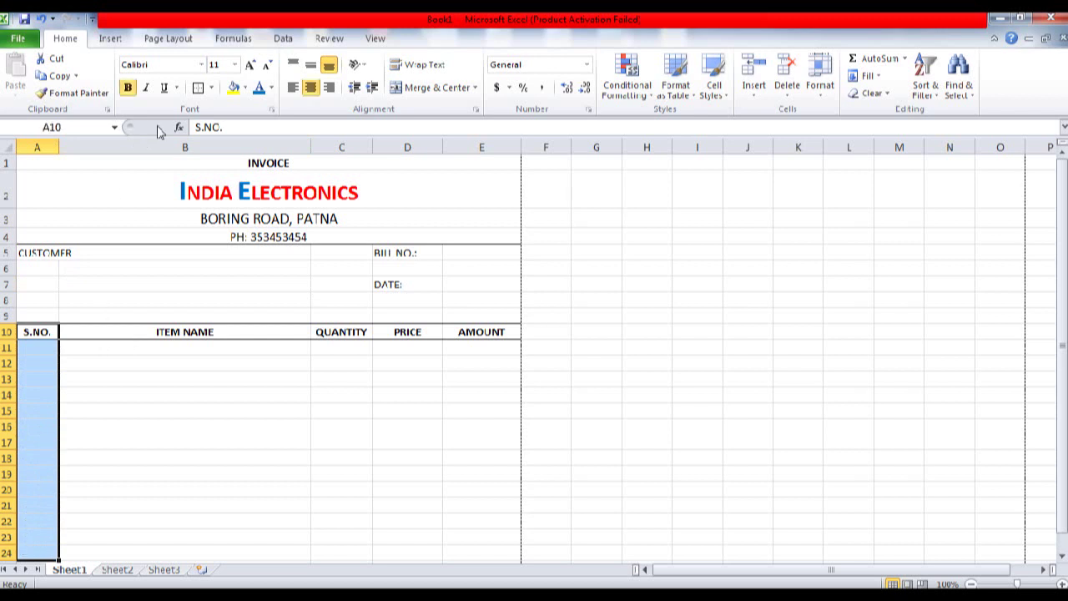
click(197, 91)
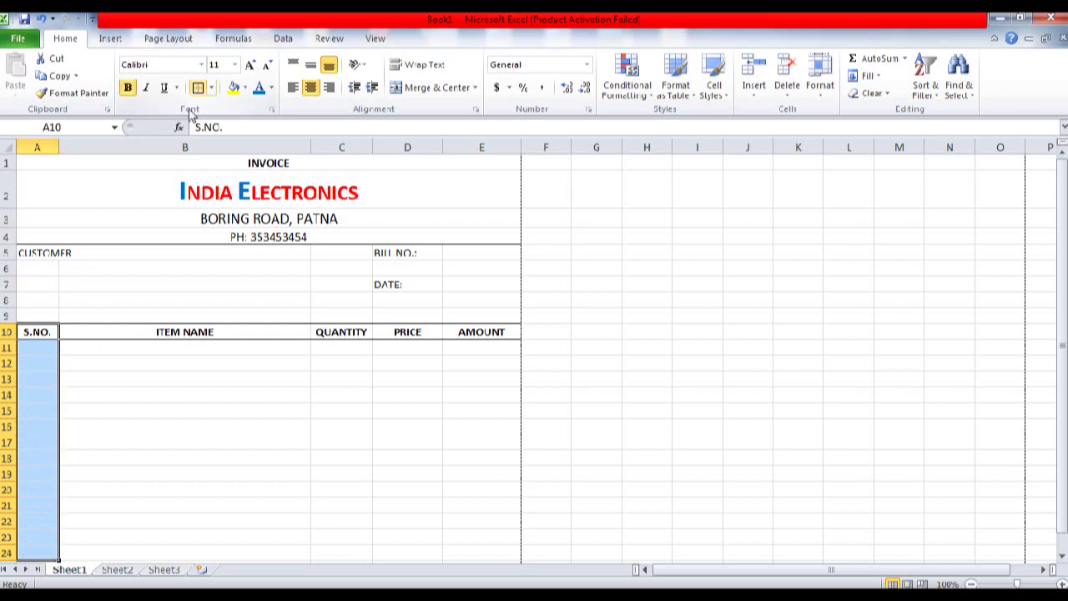
drag(129, 335, 91, 551)
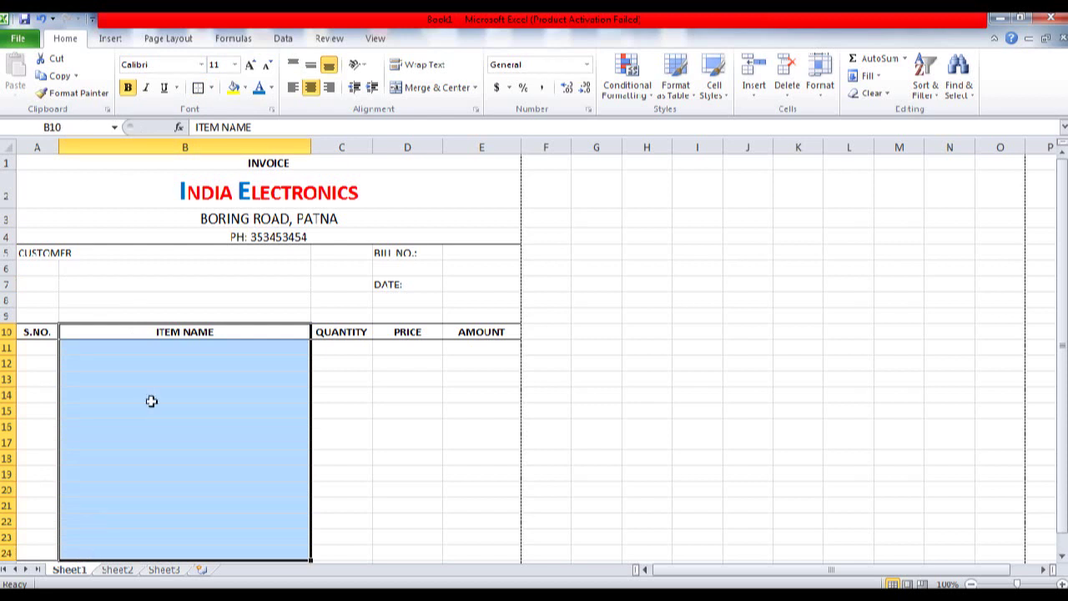
click(198, 88)
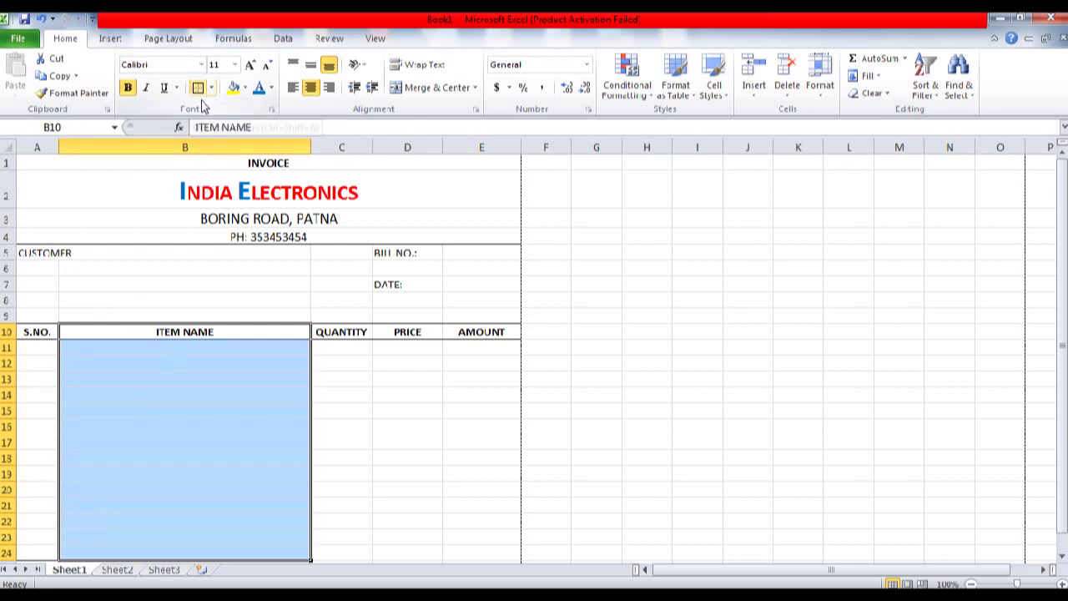
scroll(674, 451, down, 2)
scroll(664, 442, up, 2)
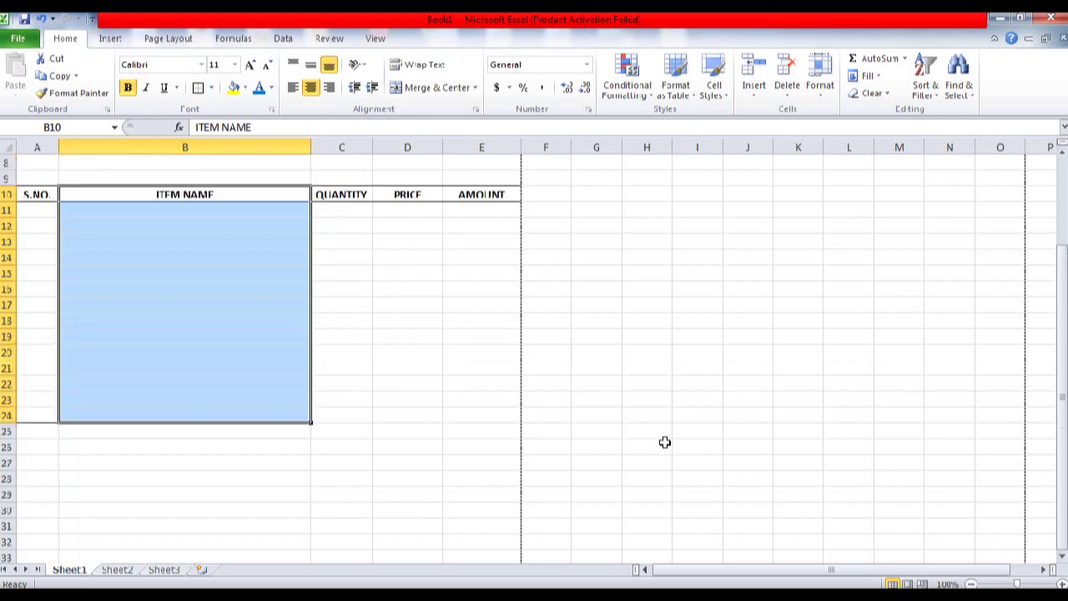
Apply separate outside borders to the QUANTITY, PRICE and AMOUNT columns in rows 10 to 24, and check the print preview
drag(332, 189, 312, 413)
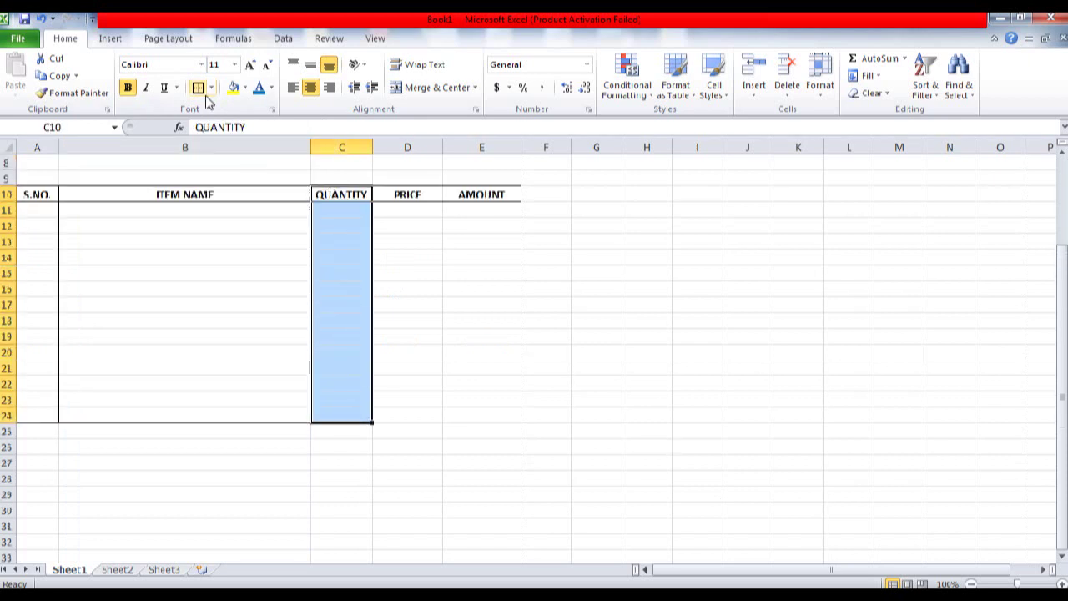
drag(422, 195, 417, 422)
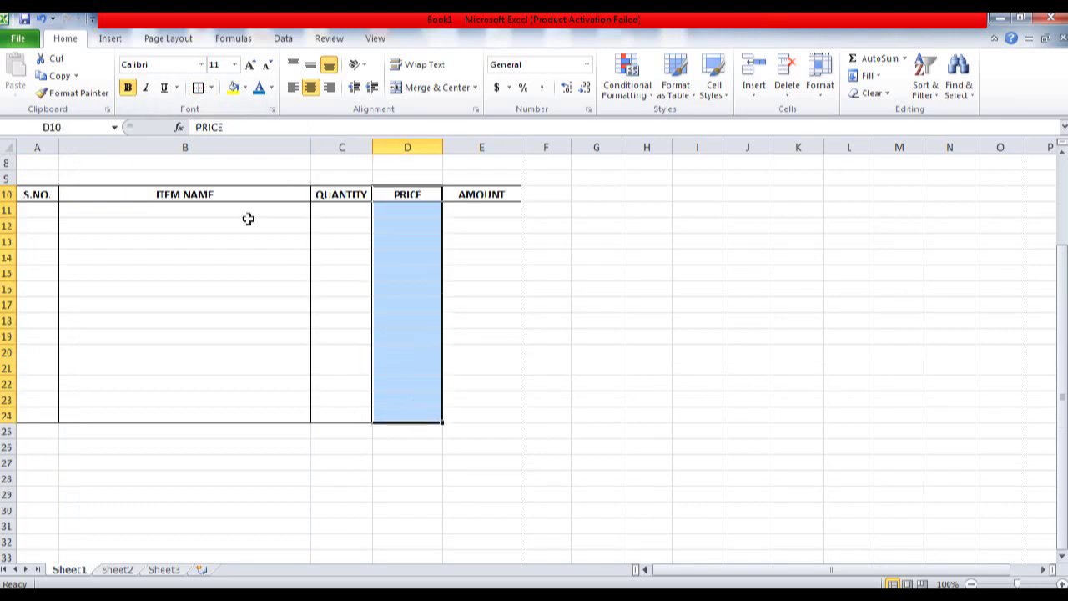
click(202, 89)
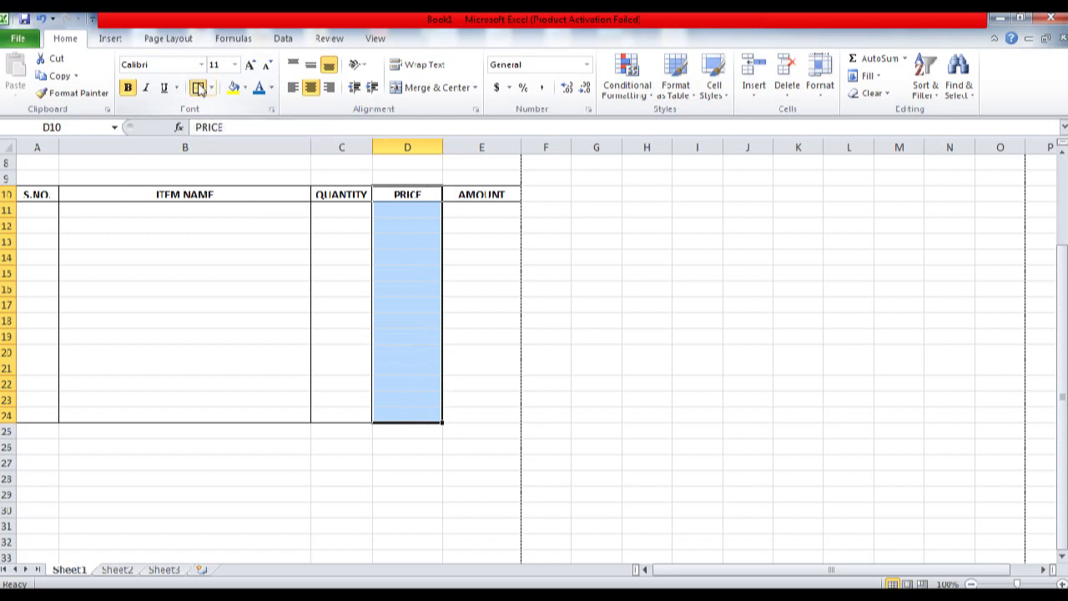
drag(474, 200, 472, 414)
click(203, 90)
click(408, 463)
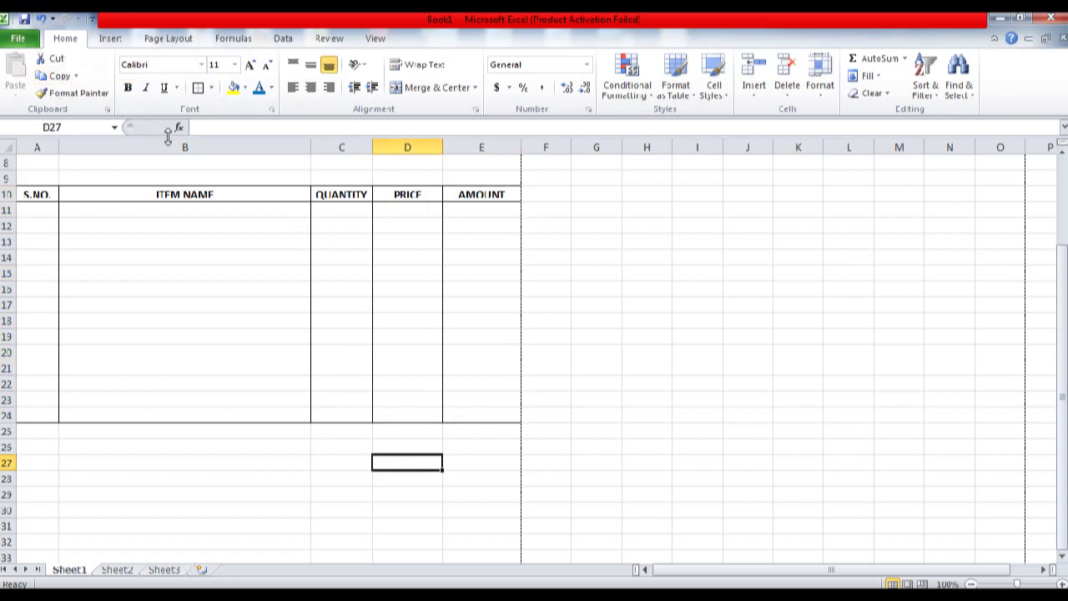
key(ctrl+p)
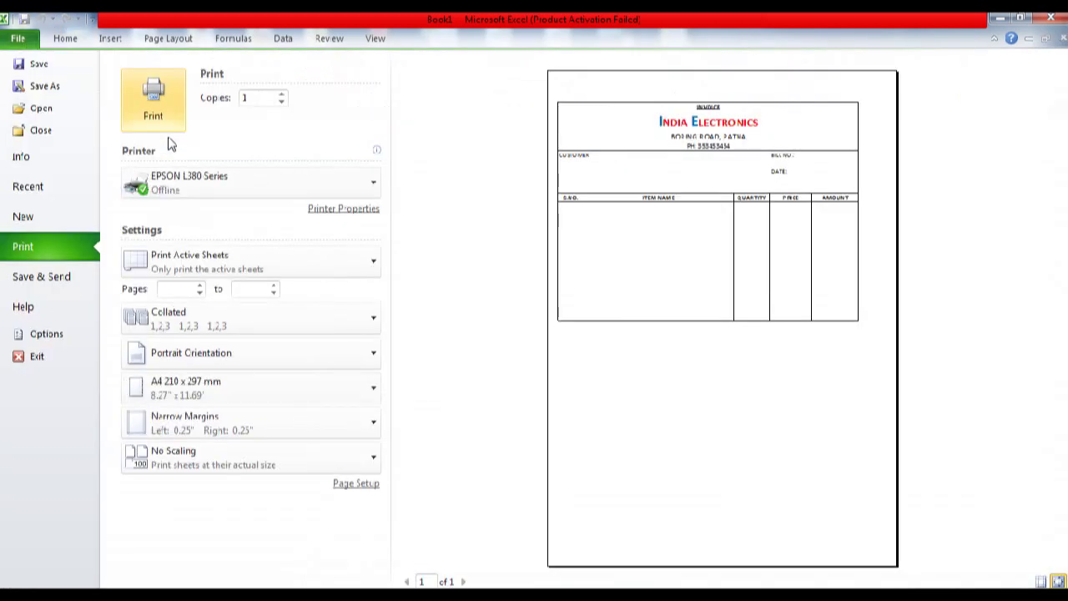
key(Escape)
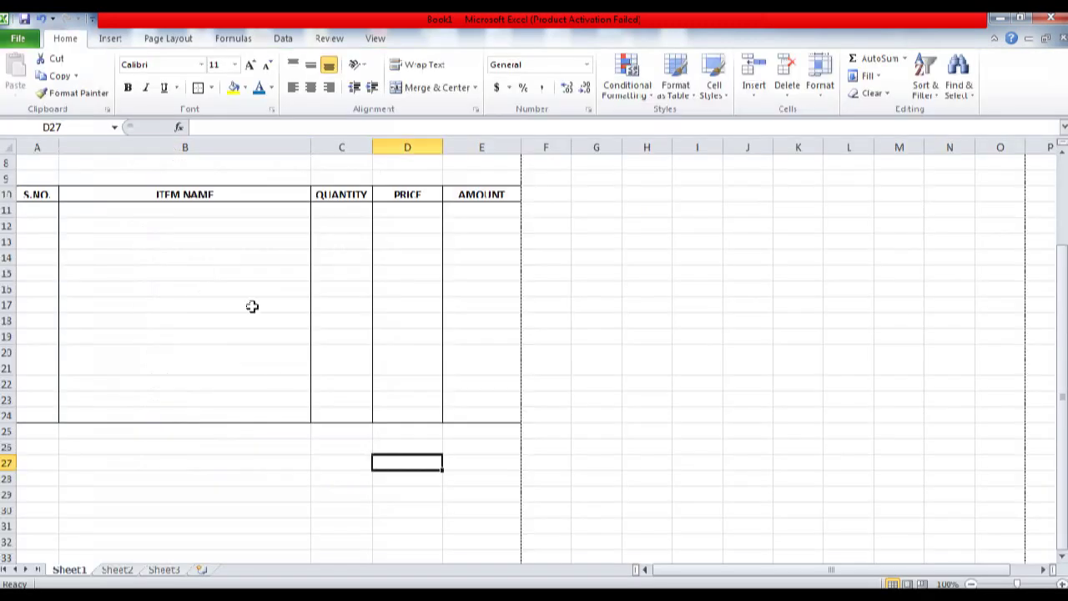
Enter the labels TOTA:, SGST 9%:, CGST 9%: and Net Amount: in cells D25 to D28 below the item table
click(383, 437)
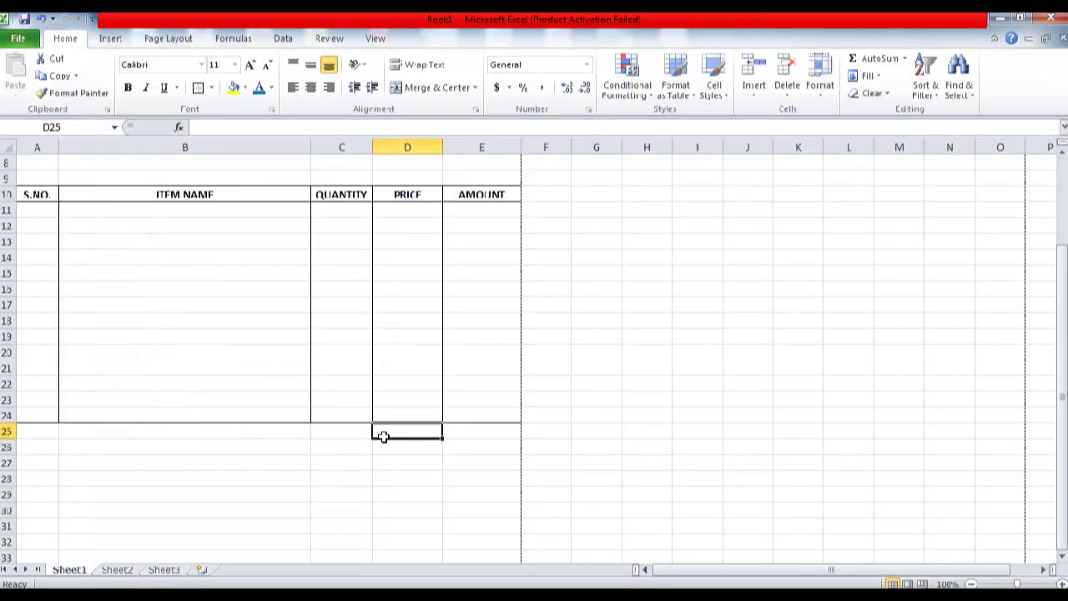
text(T)
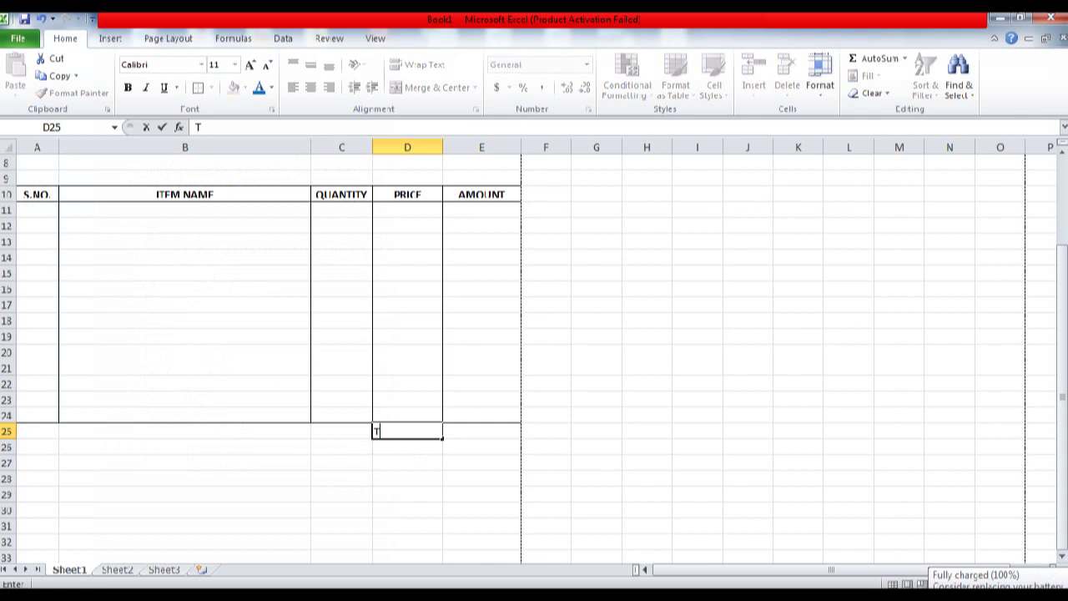
text(OTA:)
key(Return)
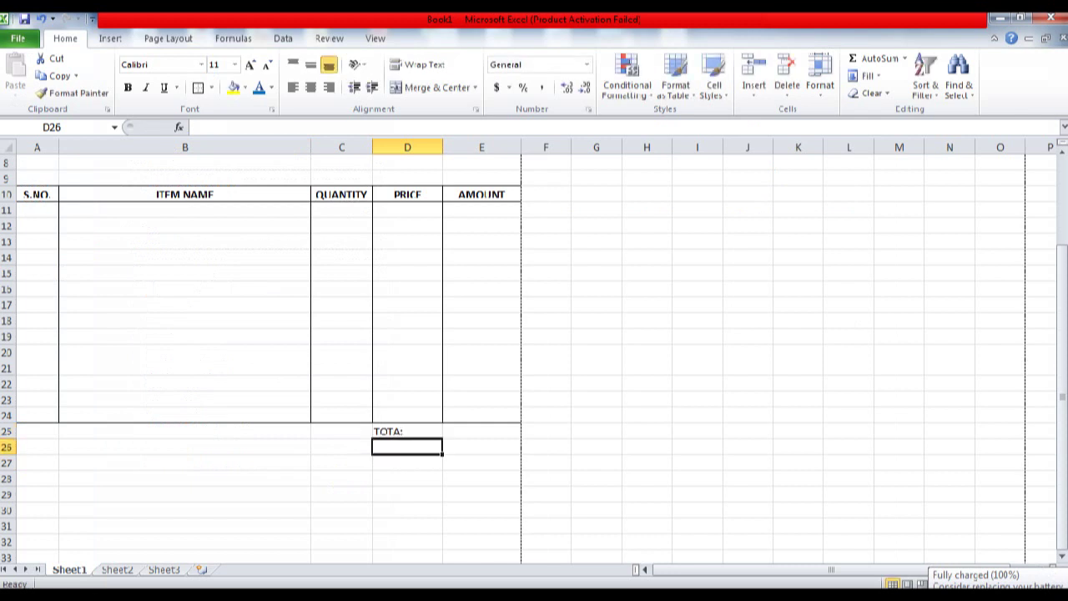
text(SGST 9%)
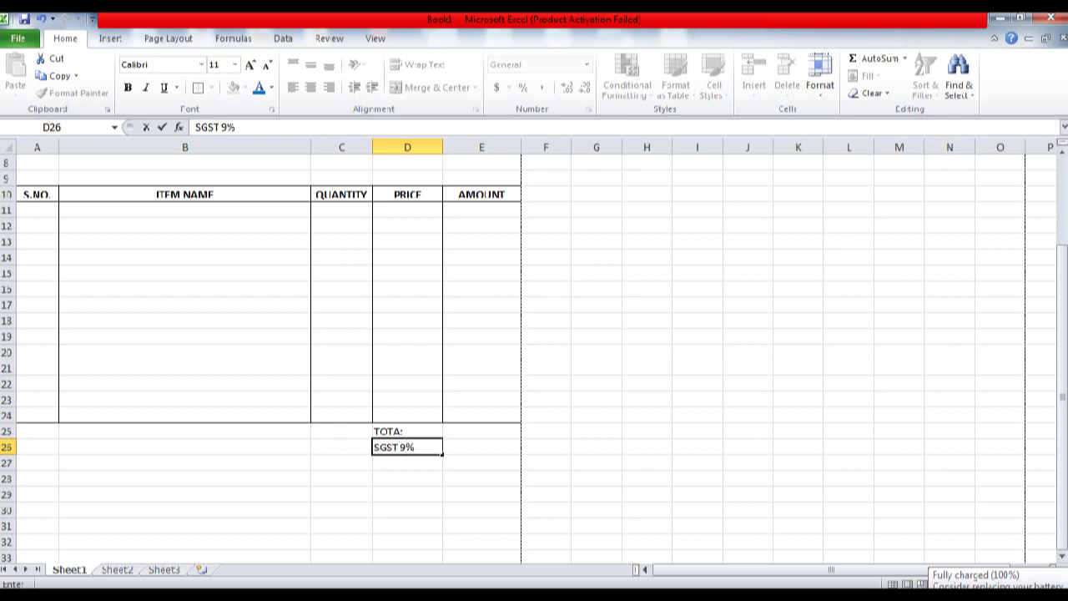
text(:)
key(Return)
text(CGST)
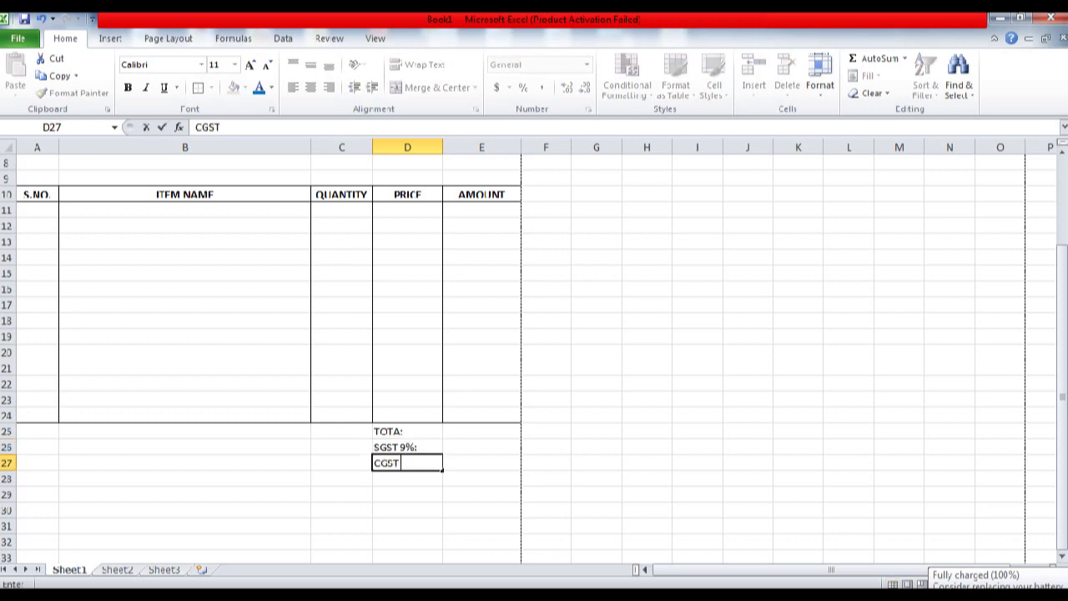
text( 9%:)
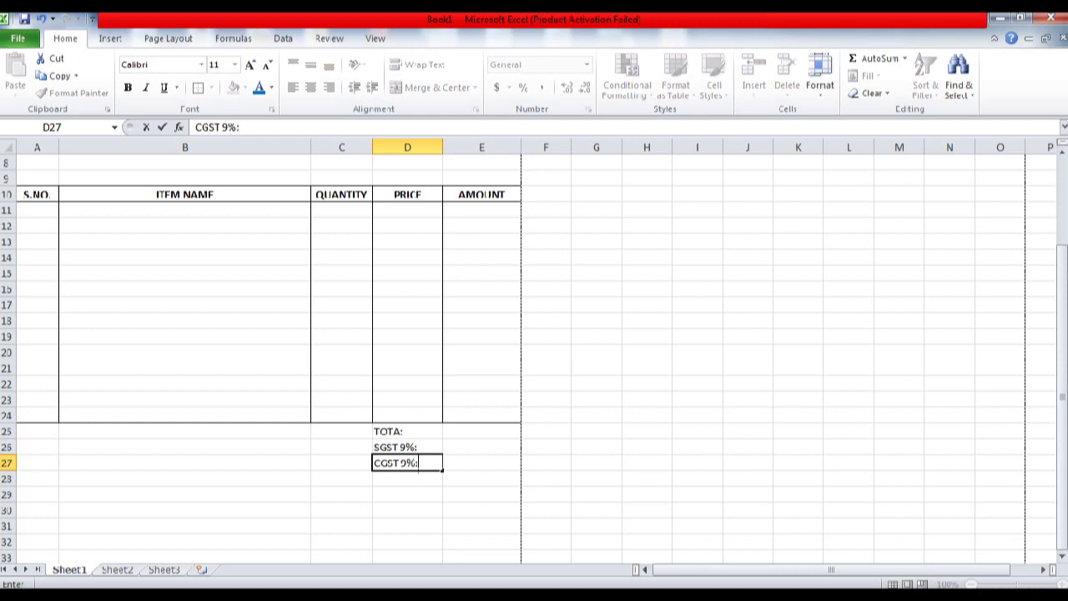
key(Return)
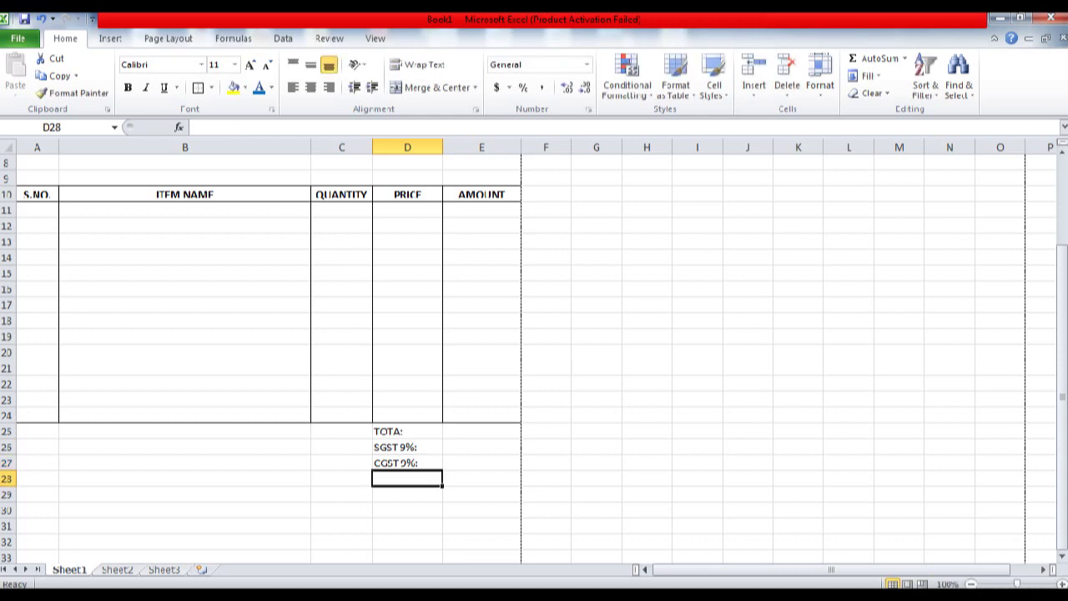
text(Net Amount)
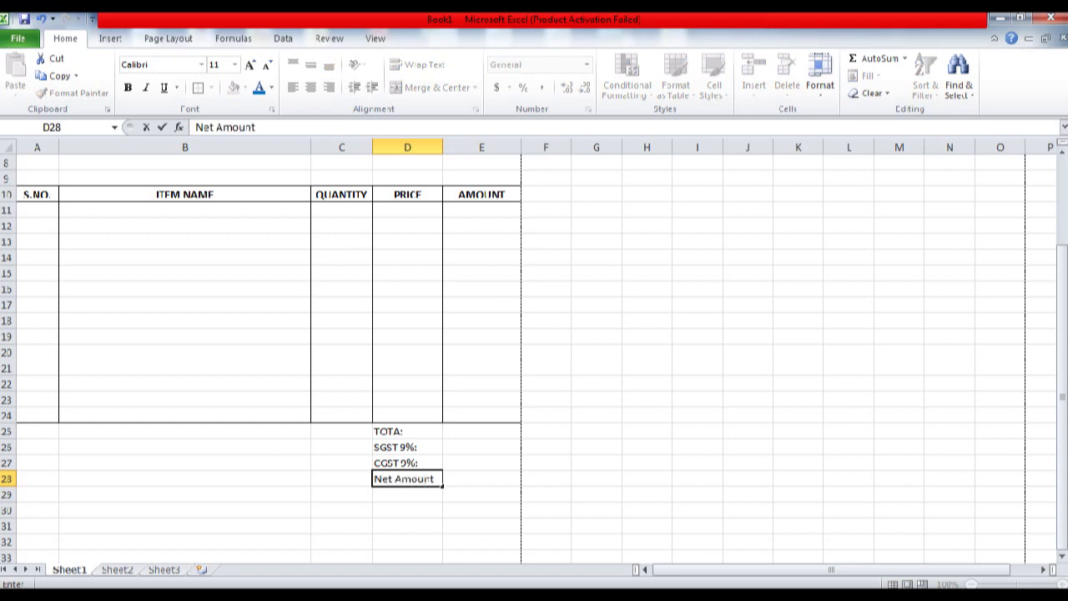
text(:)
key(Return)
Apply outside borders individually to each of the amount cells E25, E26, E27 and E28
key(Right)
key(Up)
key(Up)
key(Up)
key(Up)
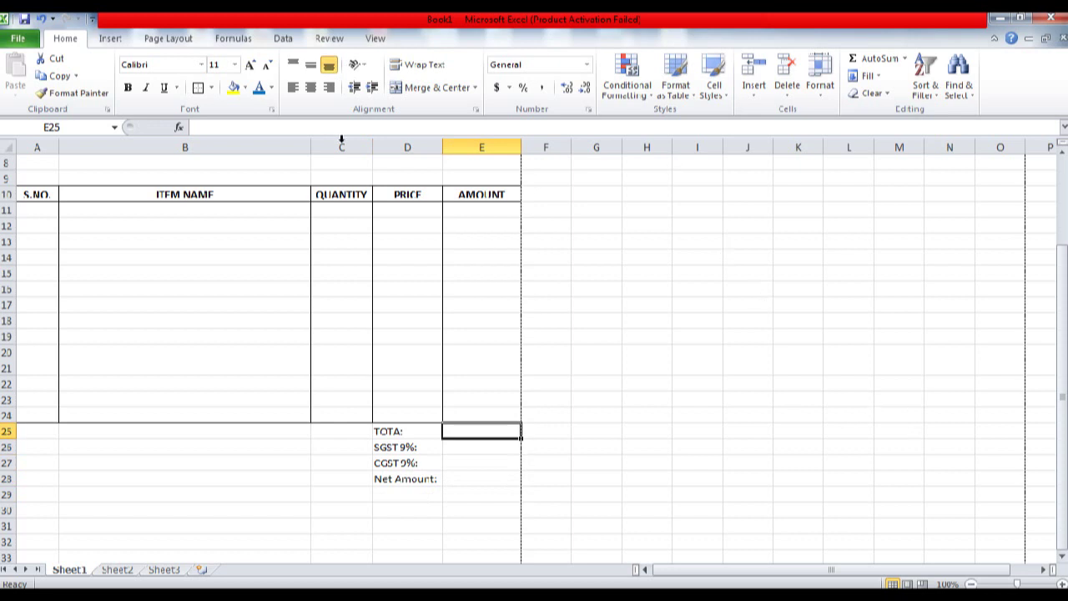
click(201, 90)
key(Down)
click(200, 91)
key(Down)
click(200, 90)
key(Down)
click(200, 91)
key(Down)
click(253, 477)
Apply an outside border around the totals label block A25 to D28 and check the print preview
drag(43, 429, 406, 479)
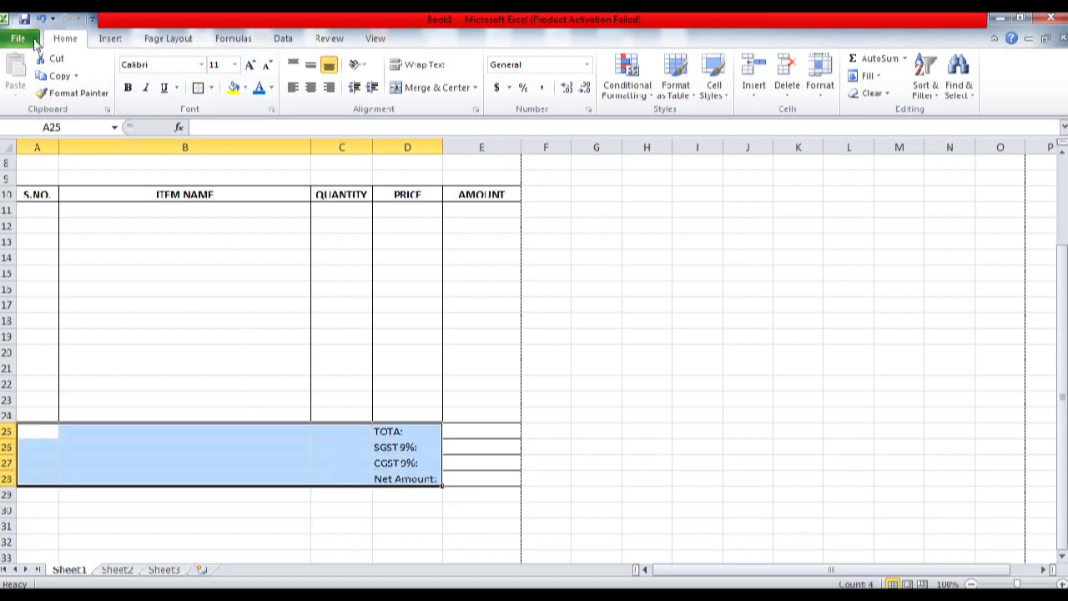
click(197, 88)
click(149, 348)
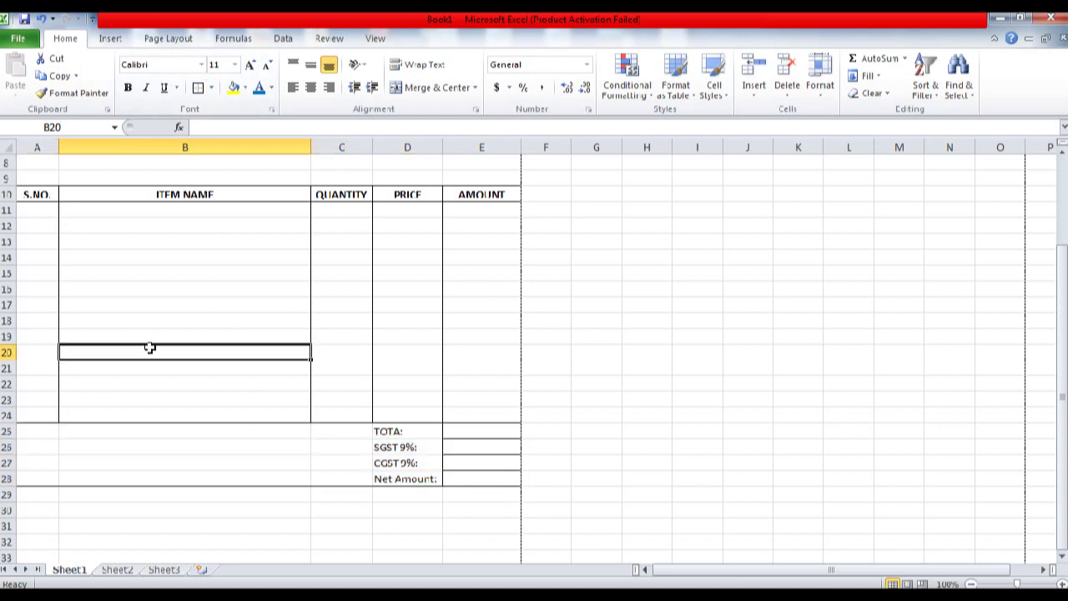
key(ctrl+p)
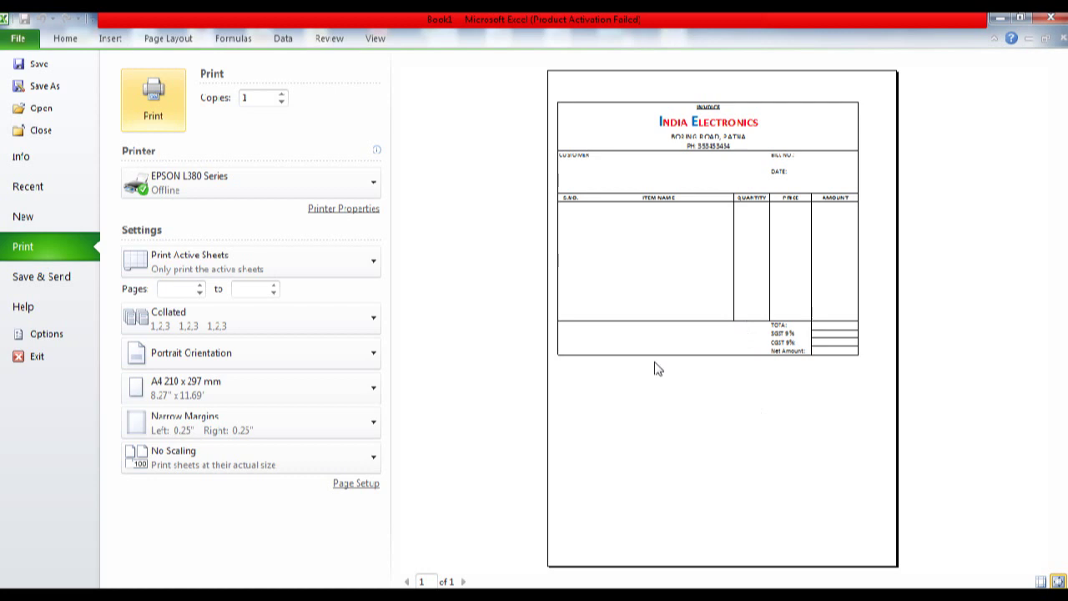
key(Escape)
Enter "Amount in word" in cell A29 and apply an outside border around cells A29 to E30
click(50, 497)
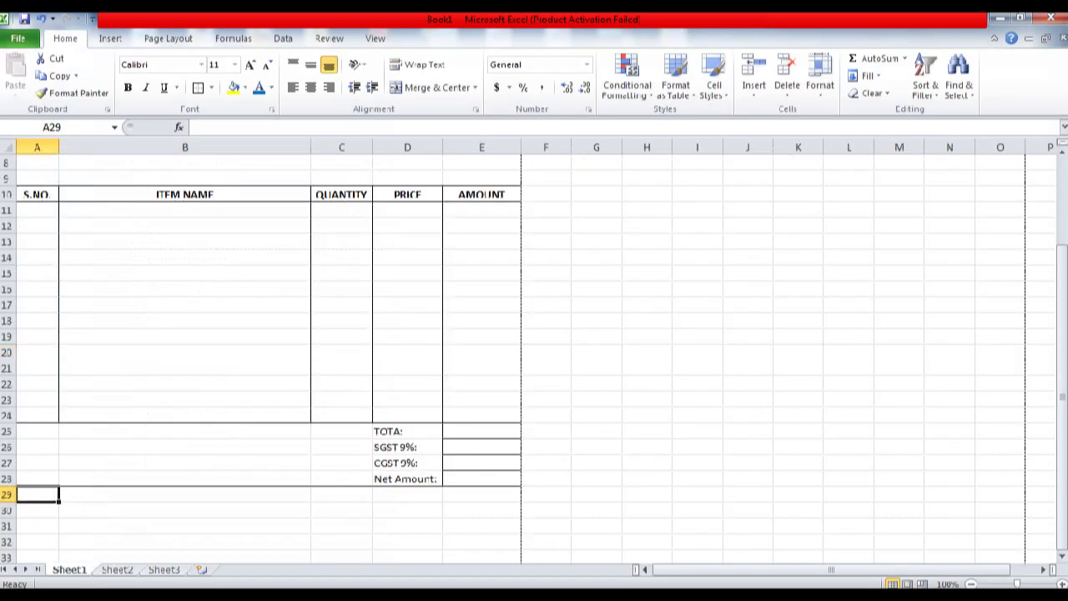
text(Amount in word)
key(Return)
drag(42, 493, 492, 510)
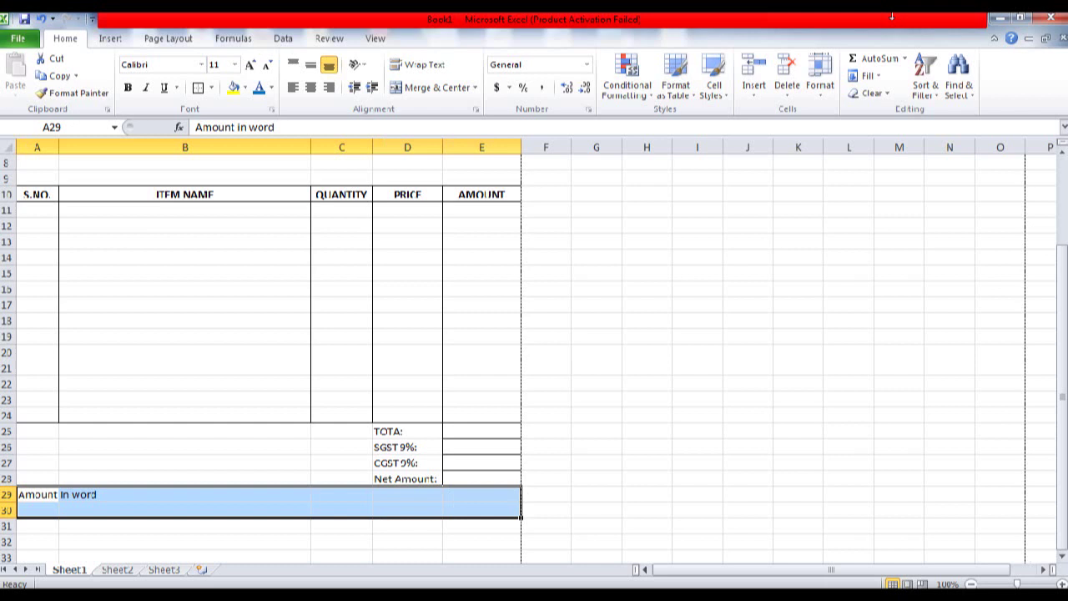
click(198, 88)
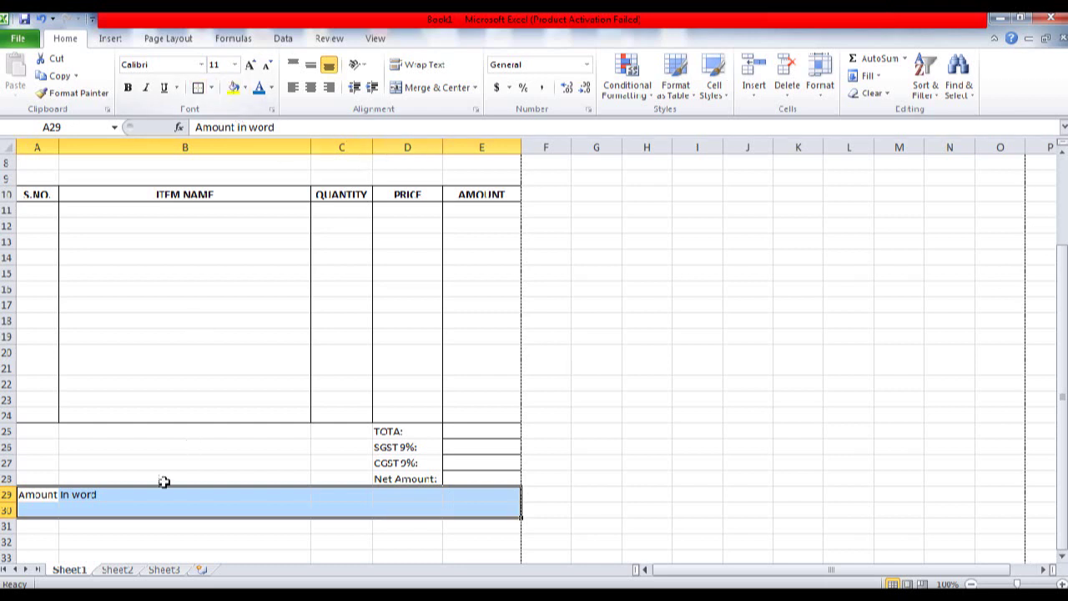
Enter the heading "Terms & Conditions" in cell A31 and make it bold and underlined
click(27, 524)
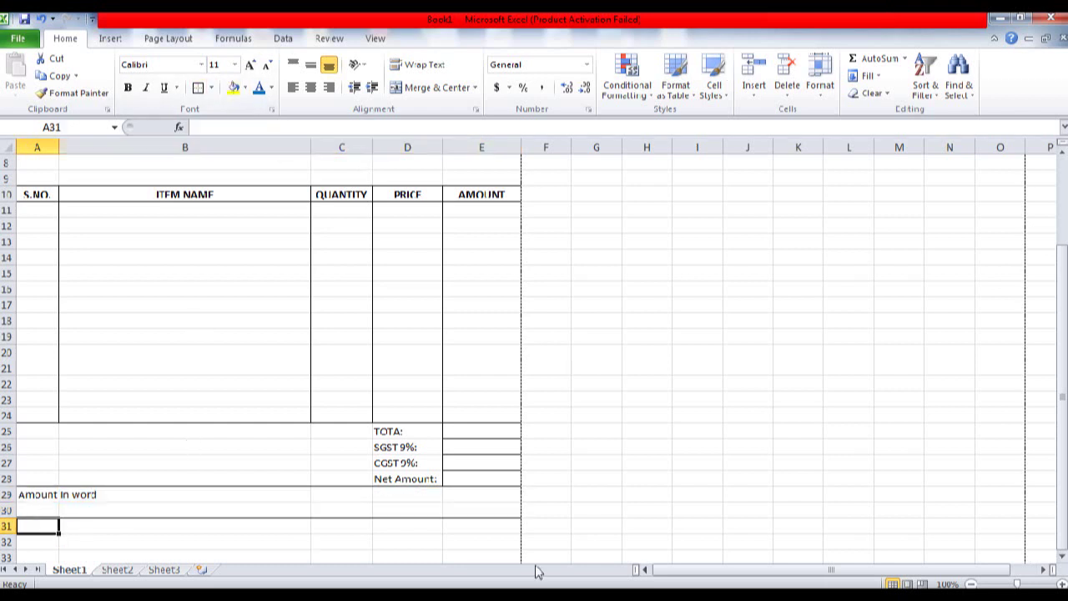
text(Terms & Conditions)
key(Return)
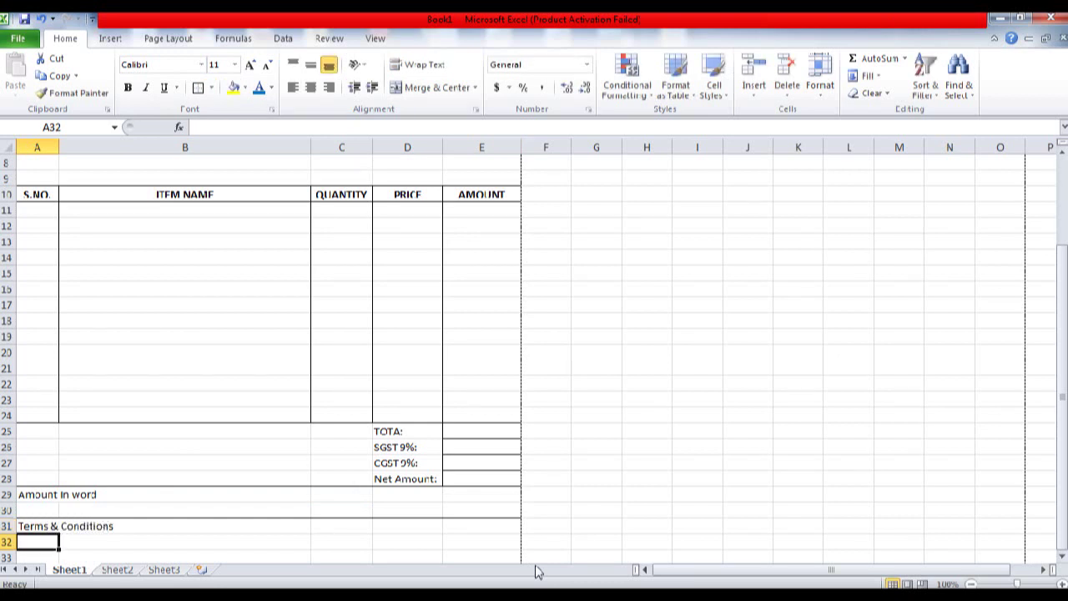
key(Up)
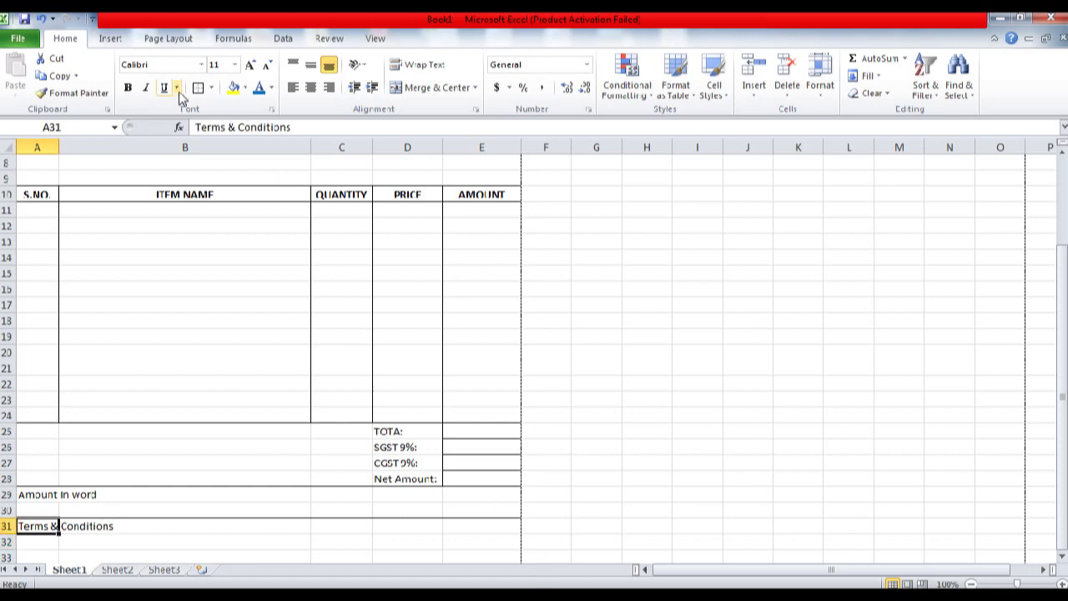
click(128, 87)
click(165, 88)
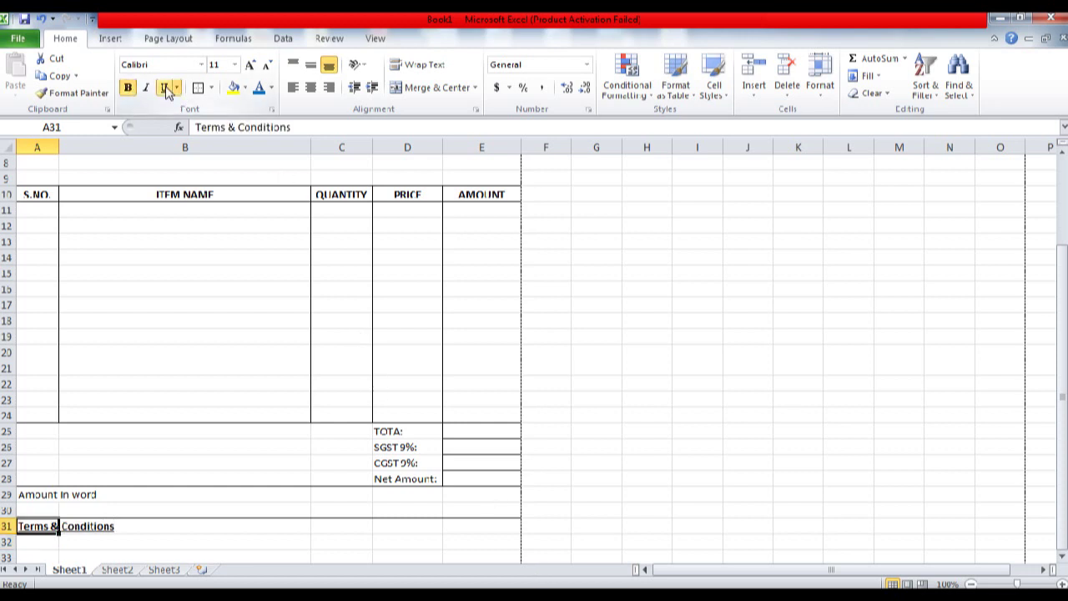
Enter the term "1. Goods can not be returned once sale" in cell A32
key(Return)
text(1)
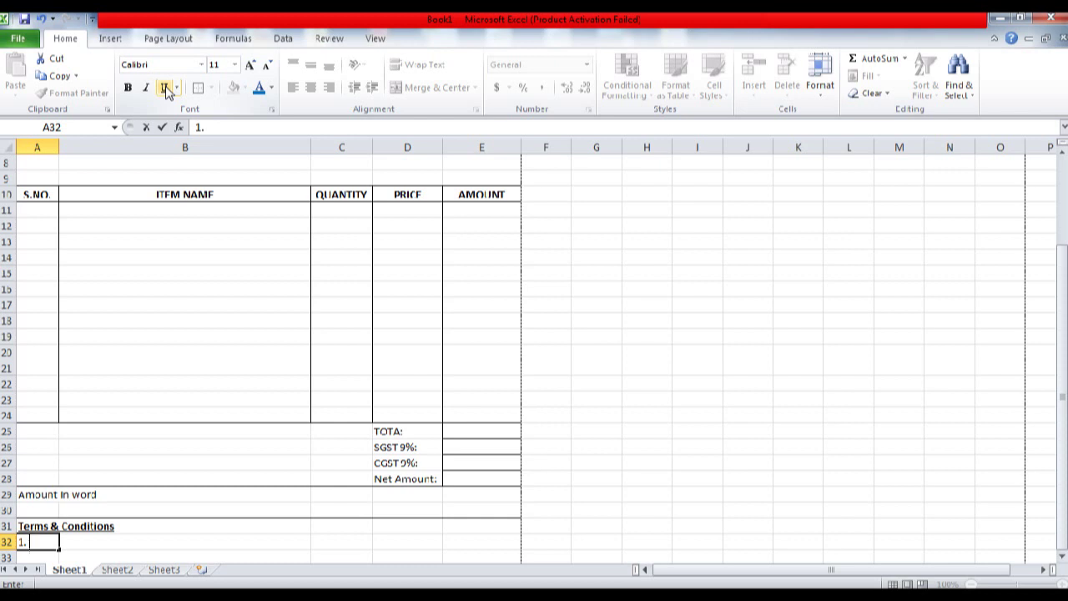
text(. Goo)
text(ds can not b)
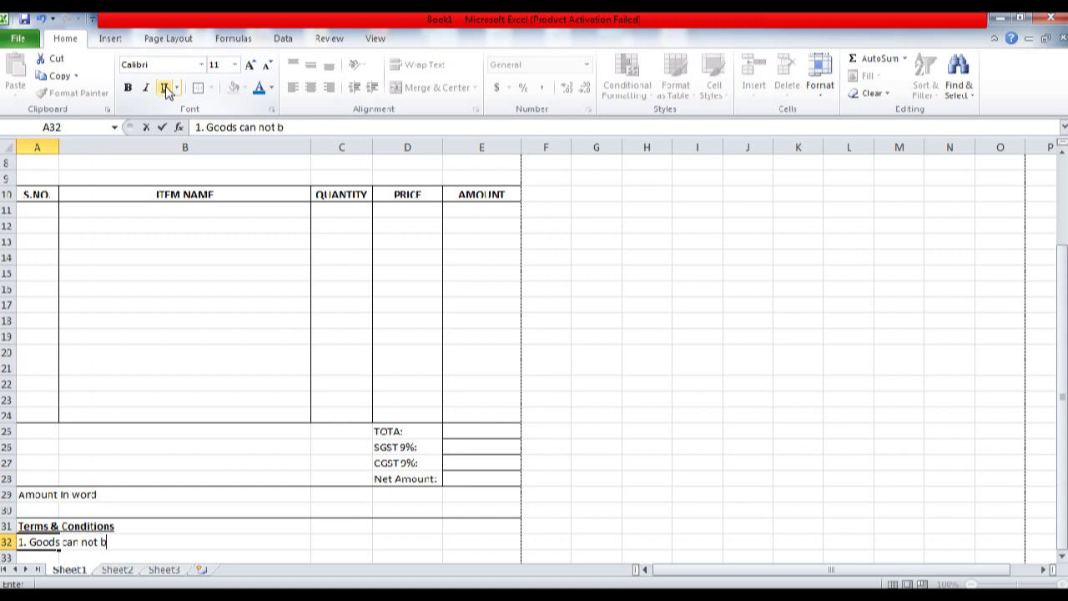
text(e returned)
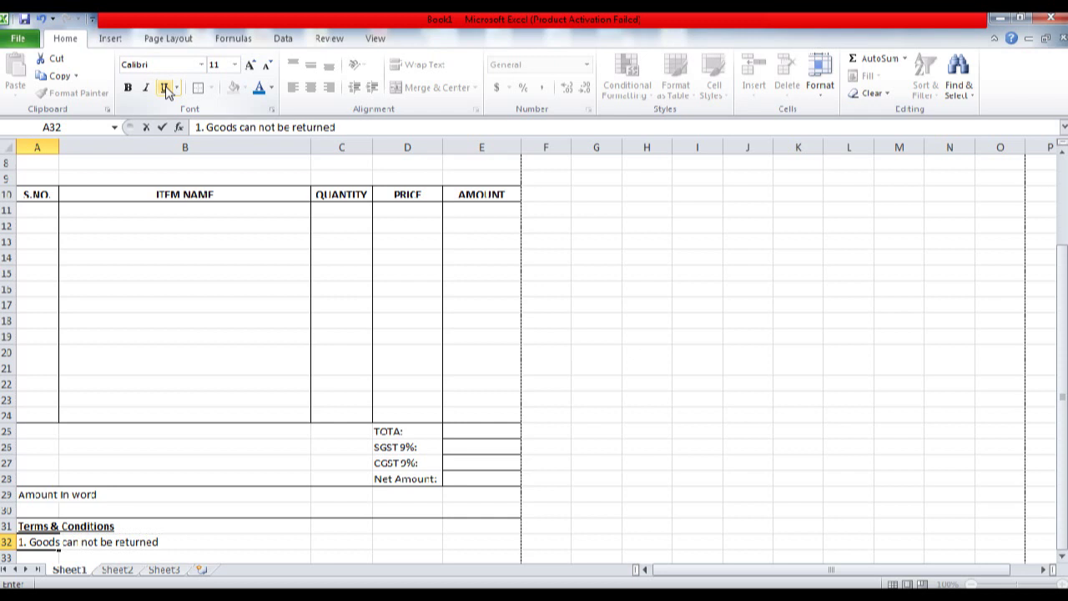
text( oncle)
key(BackSpace)
text(e sale)
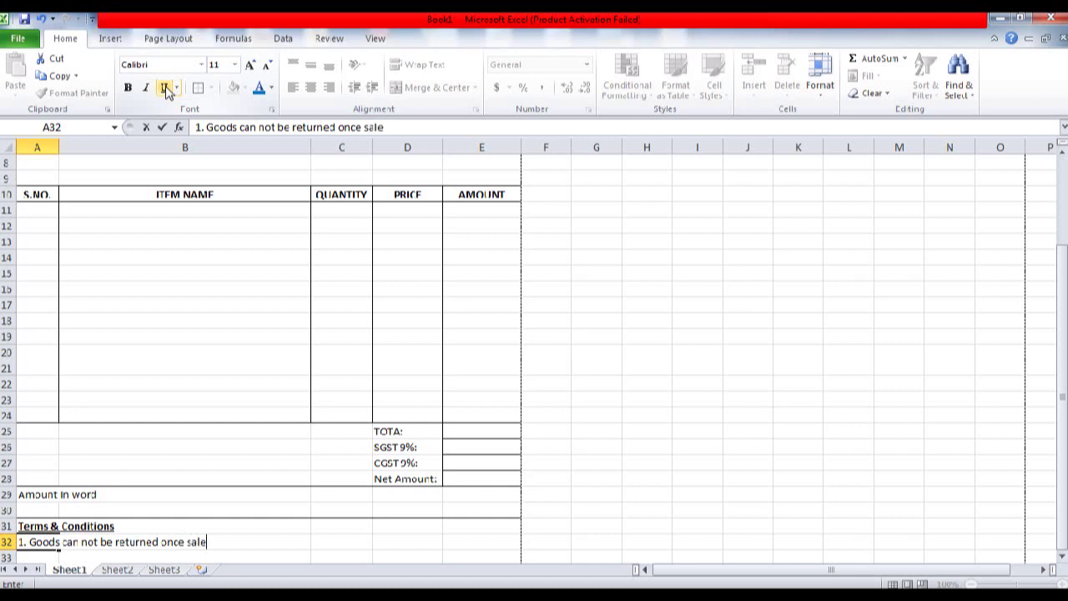
key(Return)
Enter "Authorized Signatory" in cell C35 below the terms
key(Right)
key(Right)
key(Right)
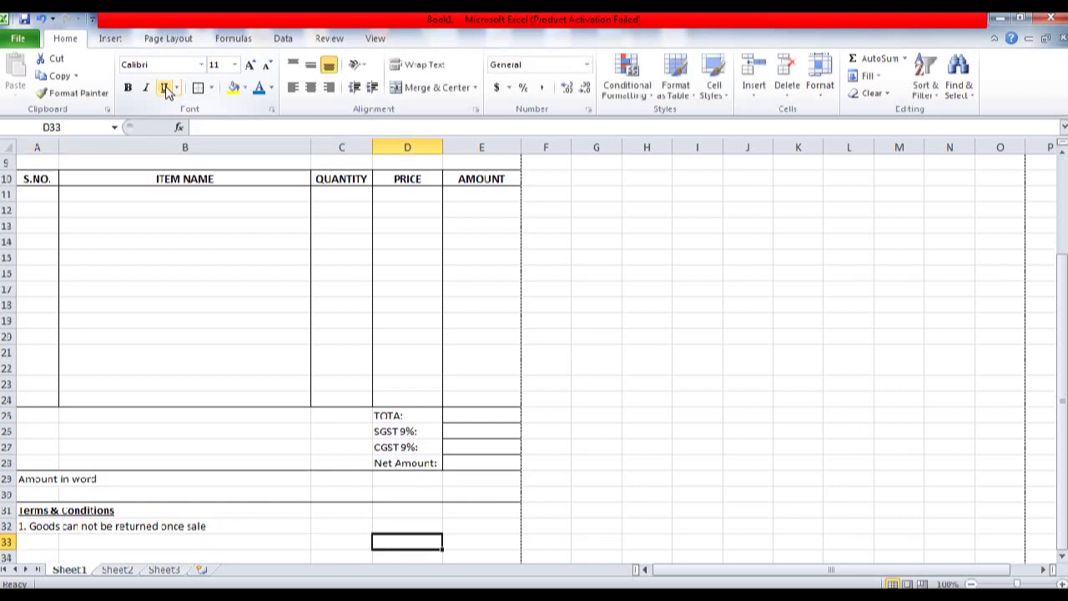
key(Down)
key(Down)
key(Down)
key(Up)
key(Up)
key(Up)
key(Left)
key(Down)
key(Right)
key(Down)
key(Left)
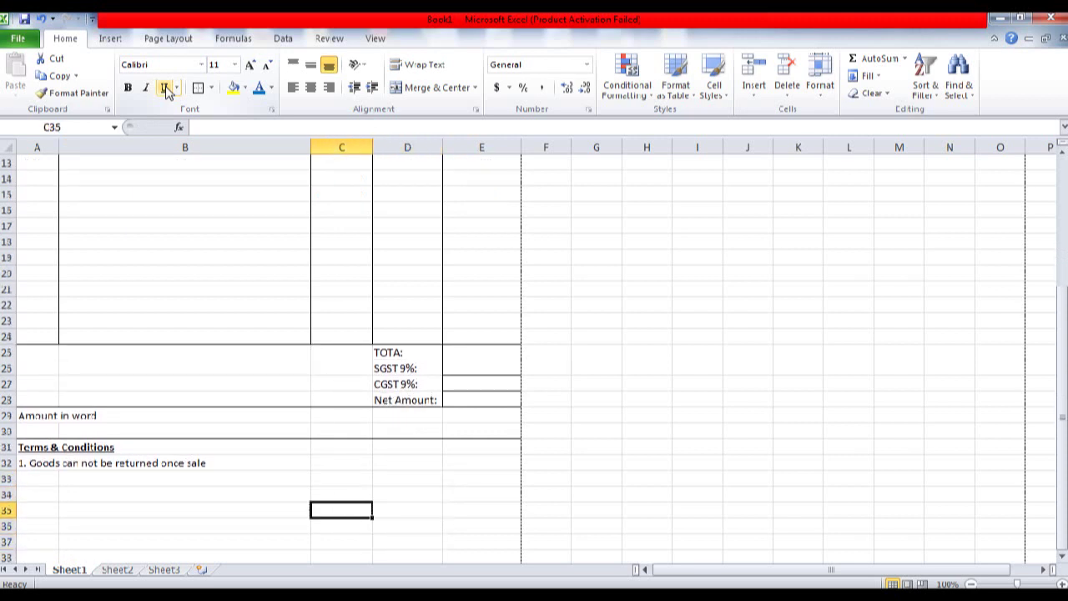
text(Authorized S)
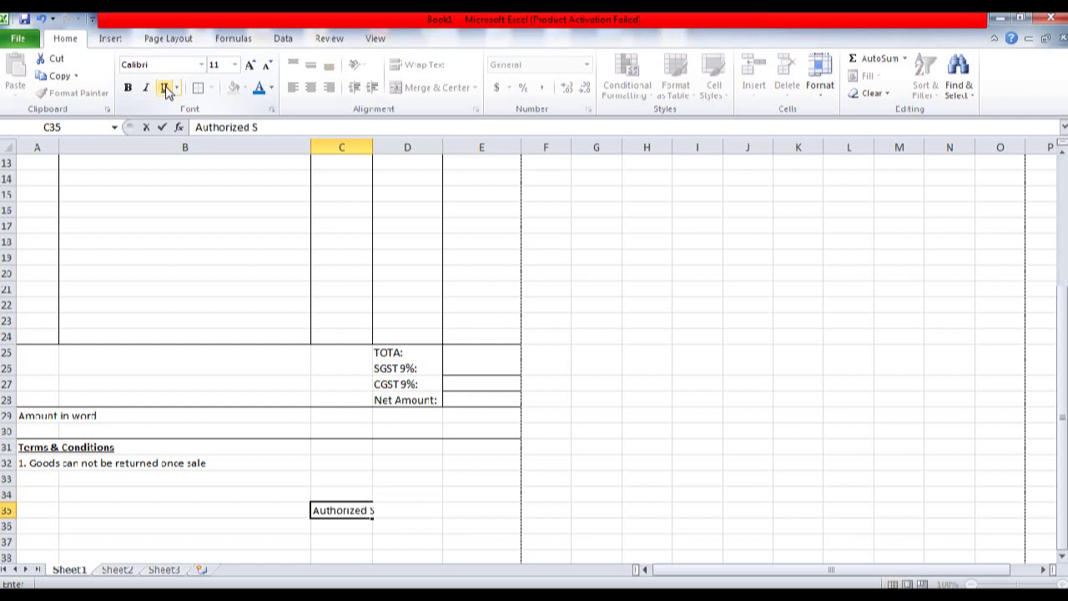
text(ignao)
key(BackSpace)
text(tory)
key(Return)
Enter "For India Electronics" in cell C38 below the signatory line
key(Return)
key(Return)
text(Fo)
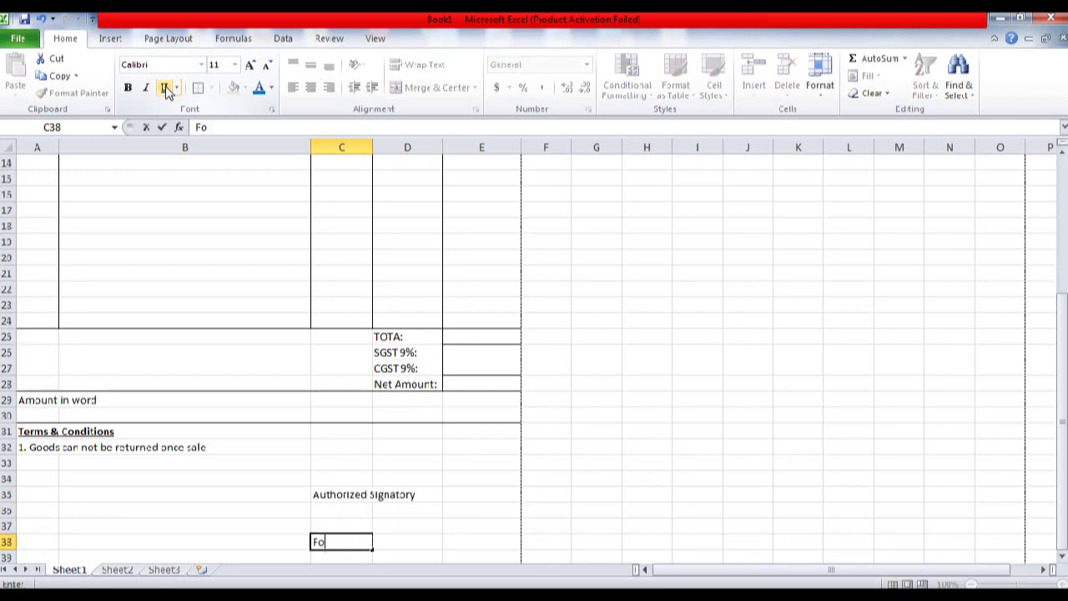
text(r India Elec)
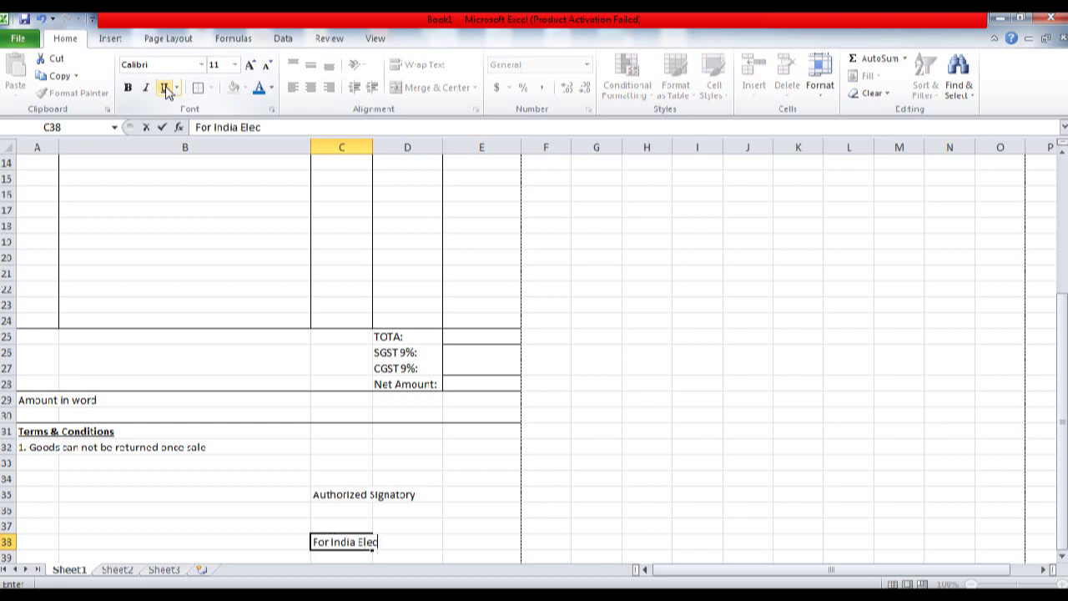
text(tronics)
key(Return)
Examine how far the printable page extends below the signature lines
key(Return)
key(Return)
key(Return)
key(Return)
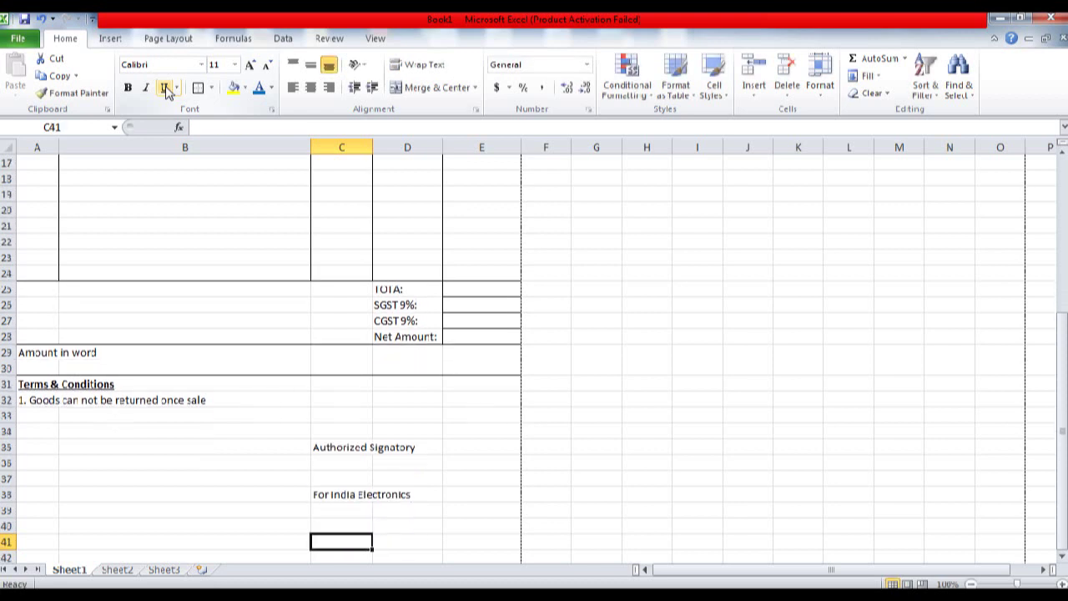
click(110, 38)
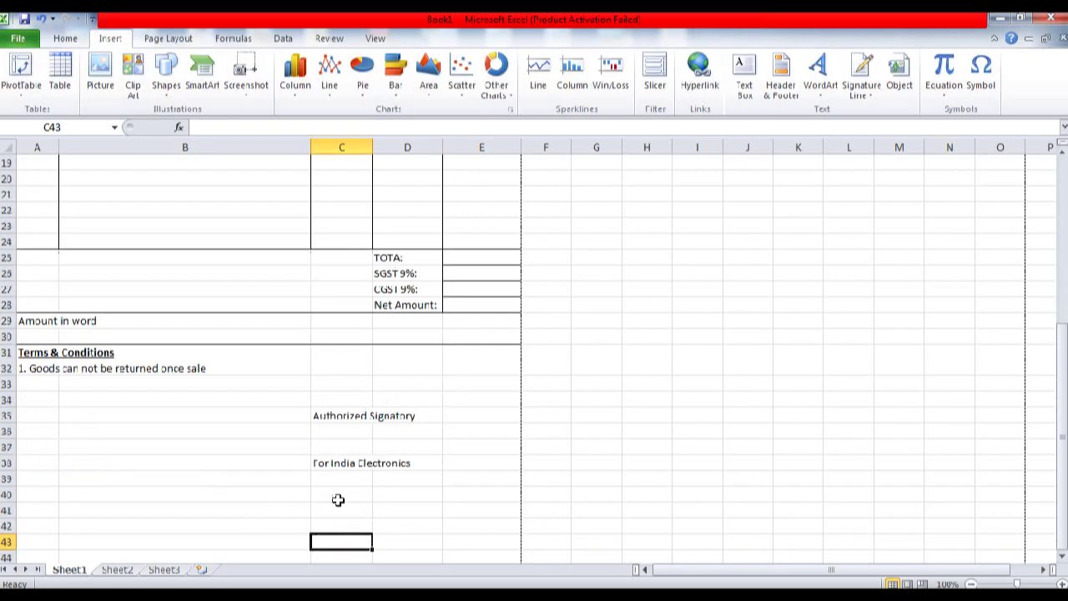
key(Return)
key(Return)
key(Return)
key(Return)
key(Return)
key(Return)
key(Return)
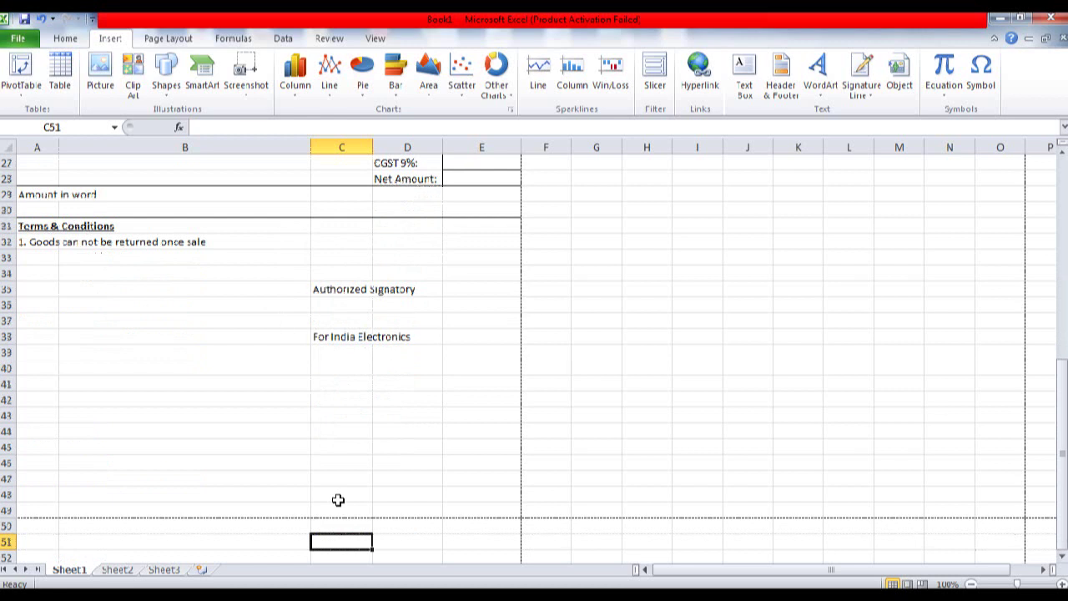
key(Up)
key(Up)
key(Up)
key(Up)
key(Up)
key(Up)
key(Up)
key(Up)
key(Up)
key(Up)
key(Up)
key(Up)
key(Up)
key(Up)
key(Up)
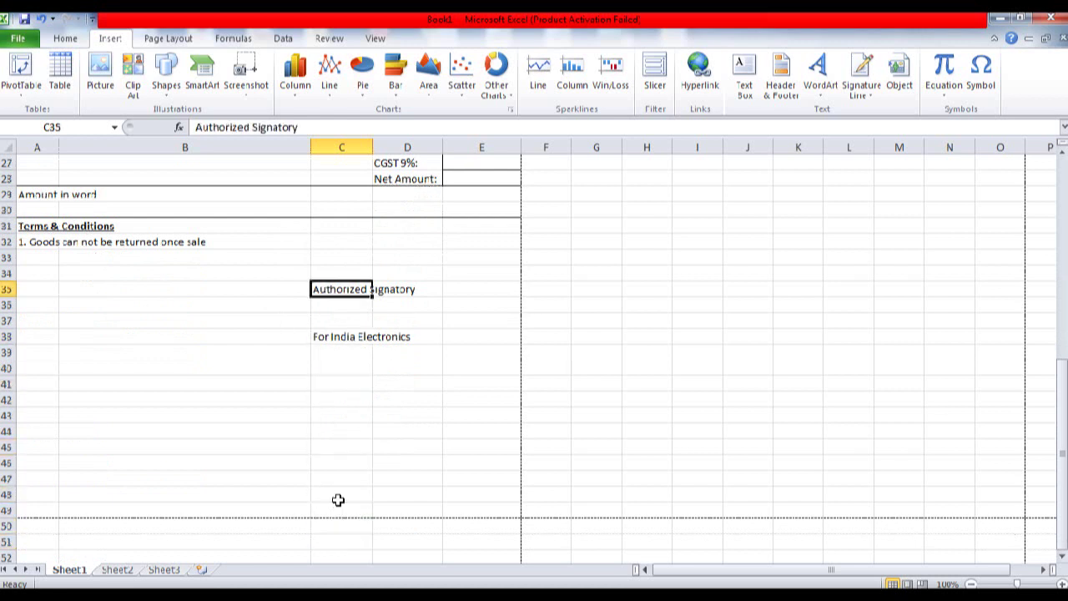
Apply an outside border around the terms and signature block A31 to E42 and check the print preview
drag(41, 225, 479, 400)
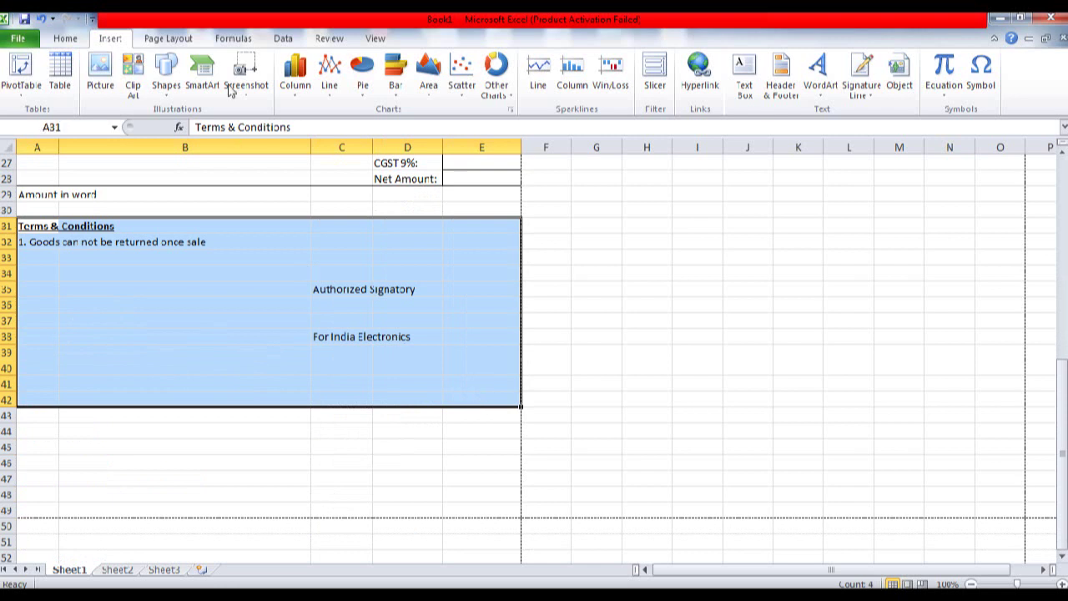
click(65, 38)
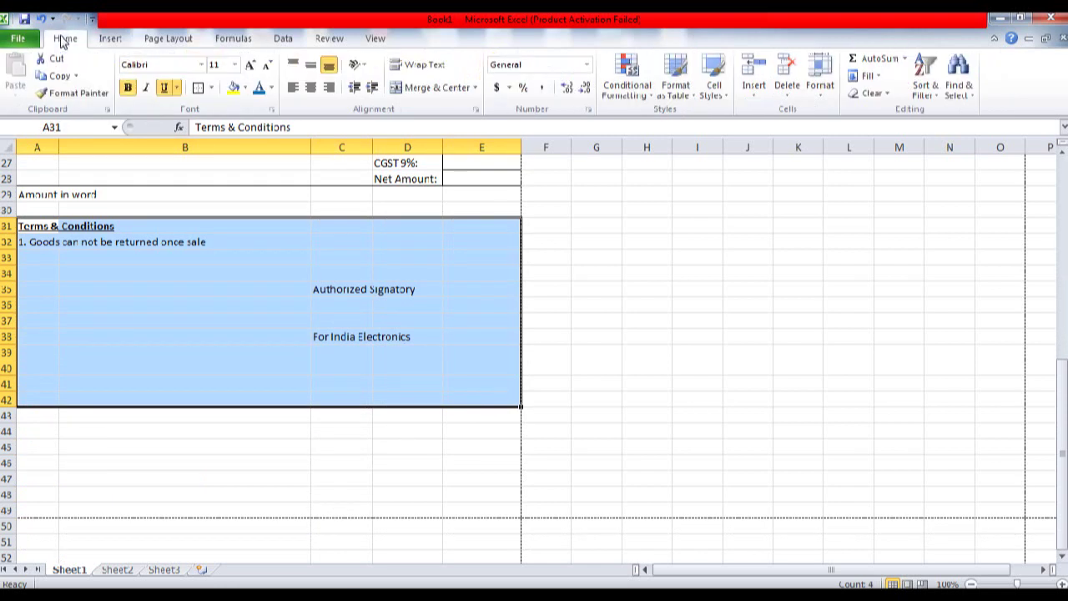
click(201, 93)
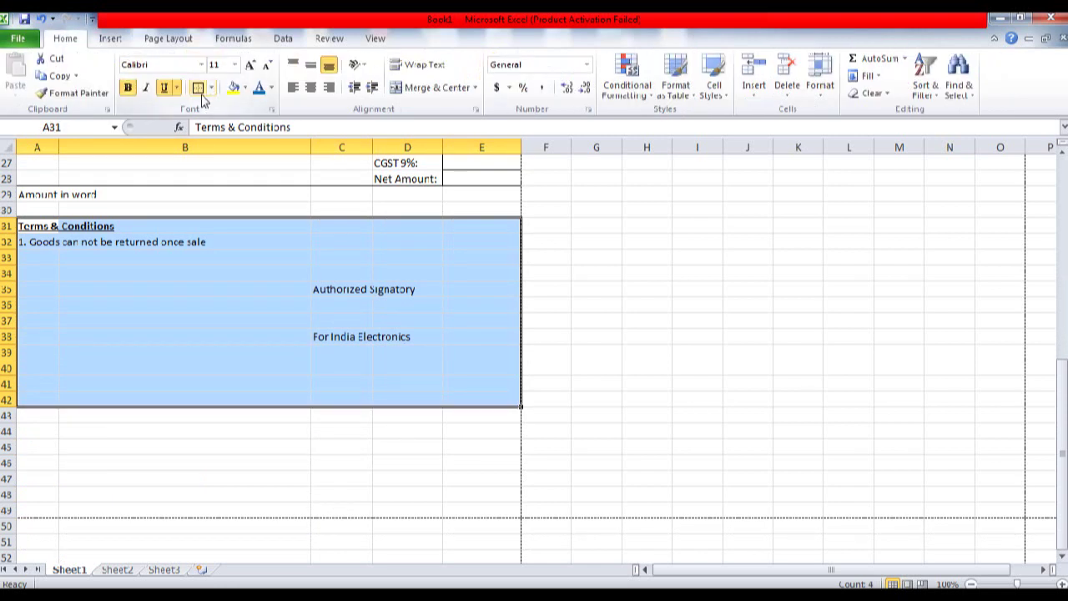
click(220, 285)
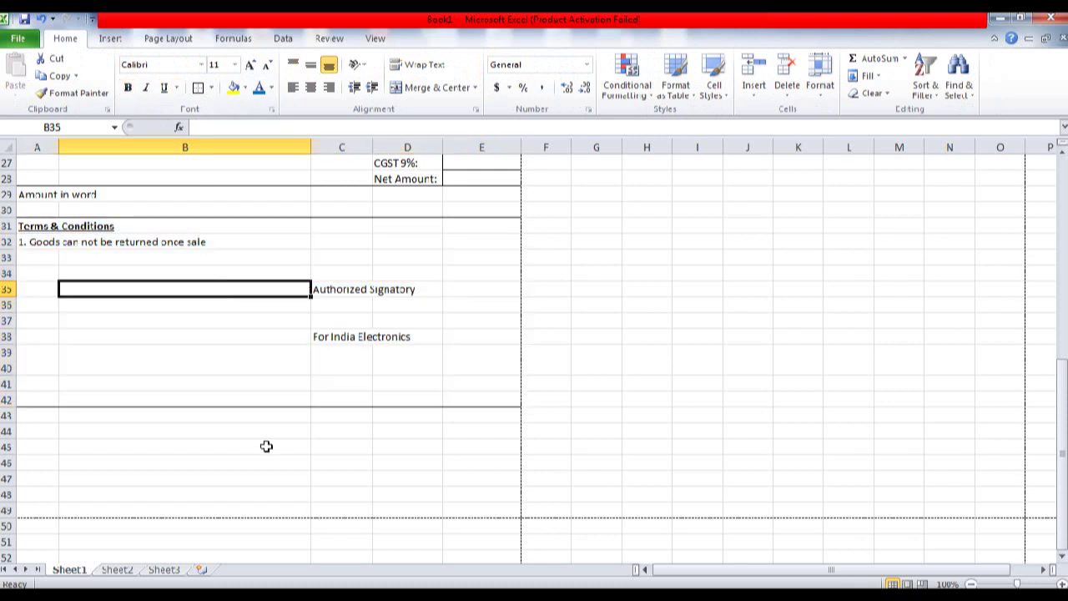
key(ctrl+p)
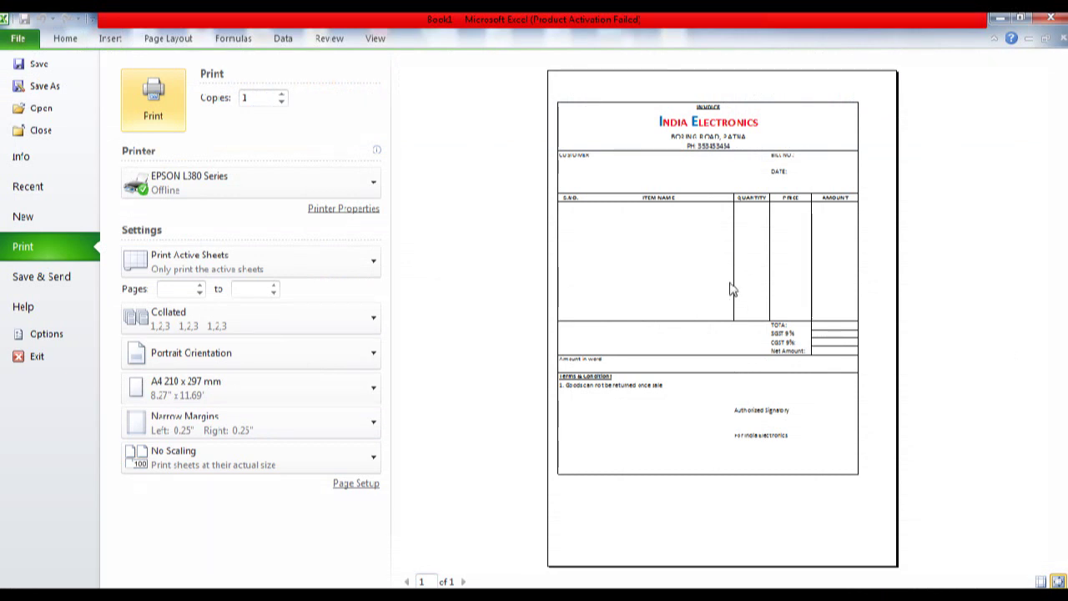
key(Escape)
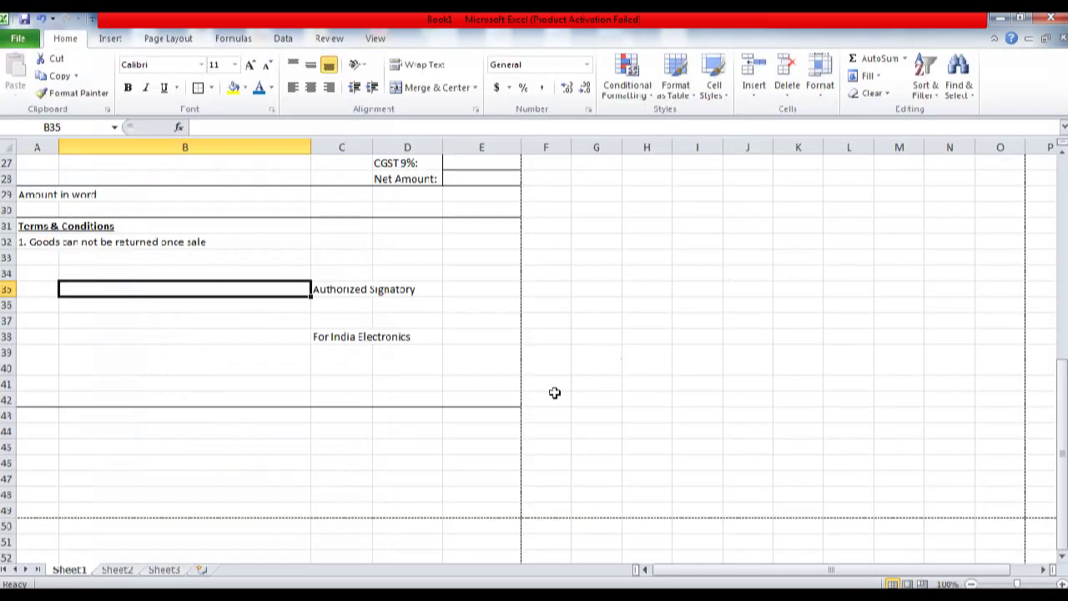
Look over the invoice layout from the company header and table headings down to the totals and terms
scroll(555, 393, up, 2)
scroll(283, 344, up, 6)
click(283, 345)
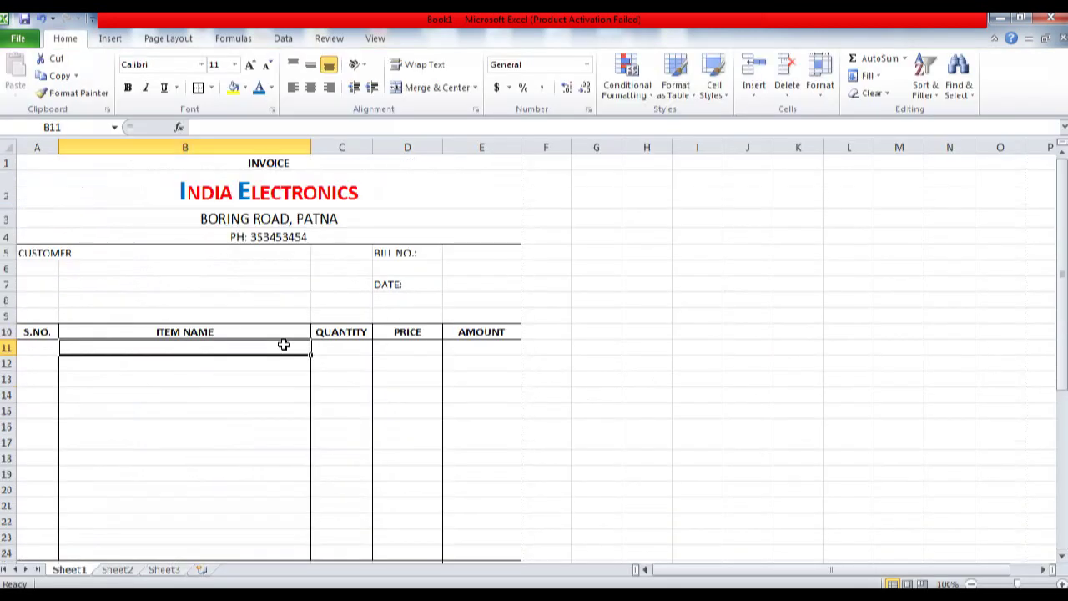
click(46, 331)
click(91, 334)
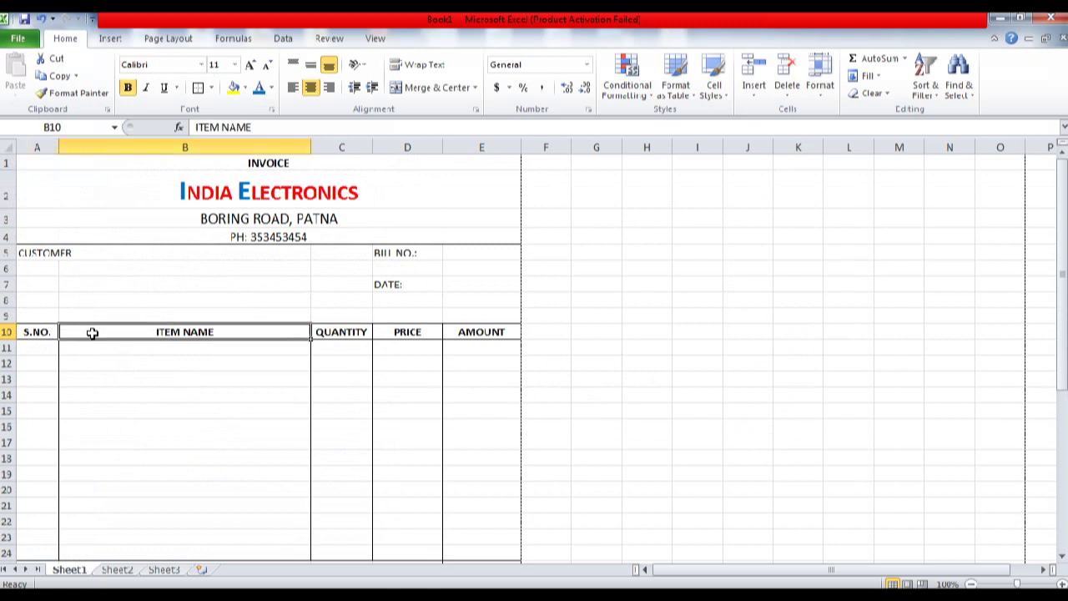
click(330, 327)
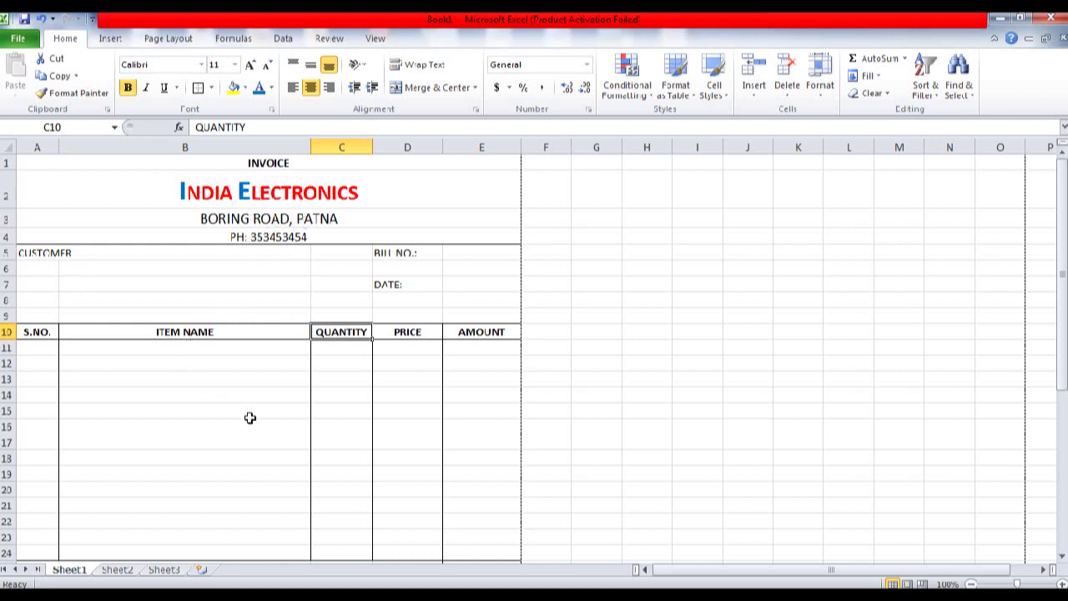
scroll(260, 439, down, 2)
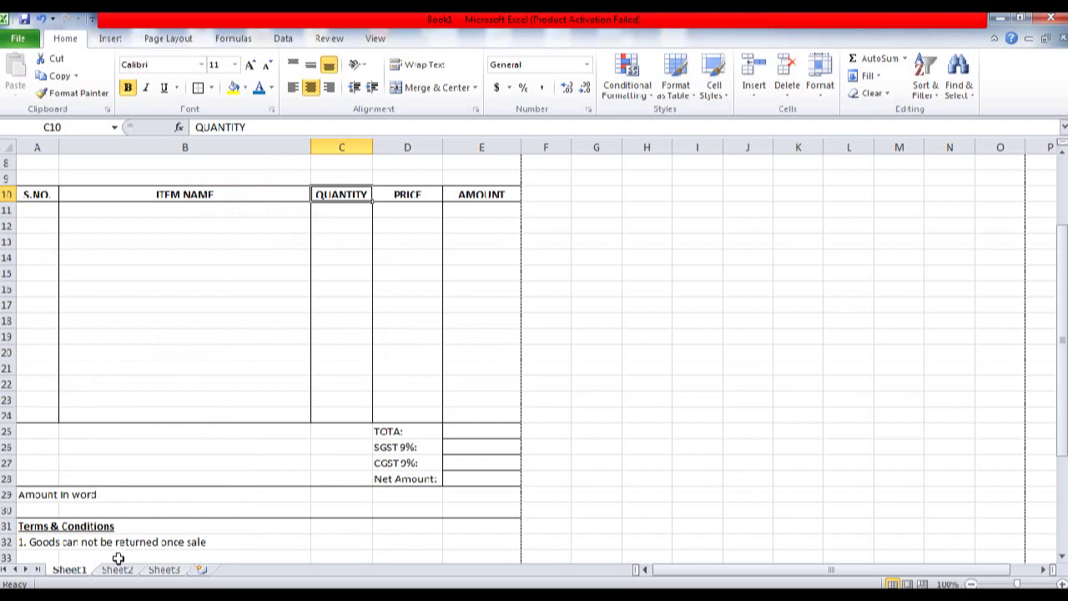
Rename the invoice worksheet Sheet1 as "bill format"
right_click(85, 576)
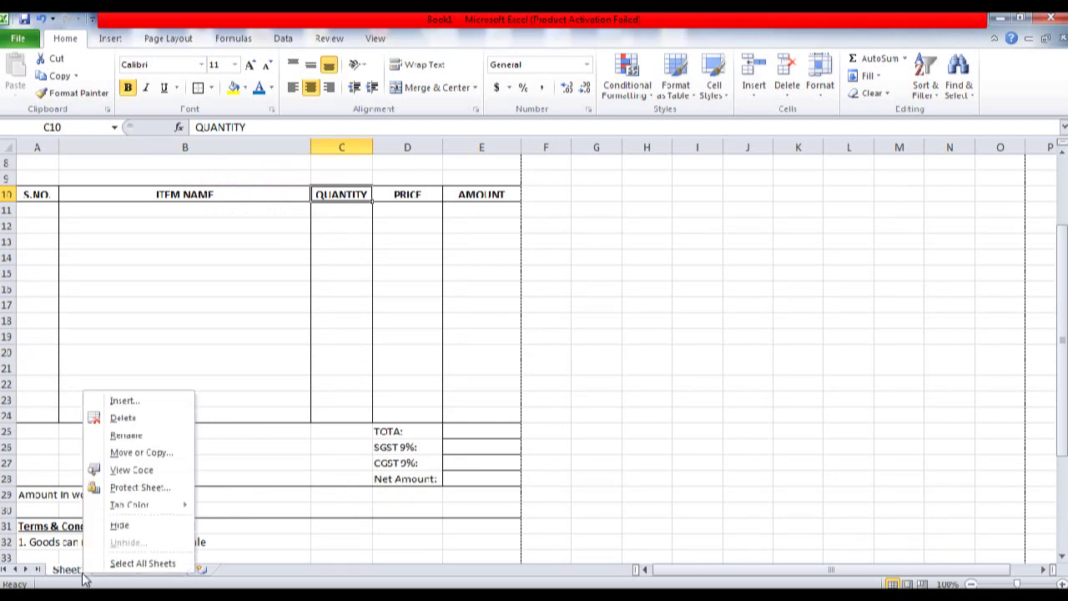
click(116, 436)
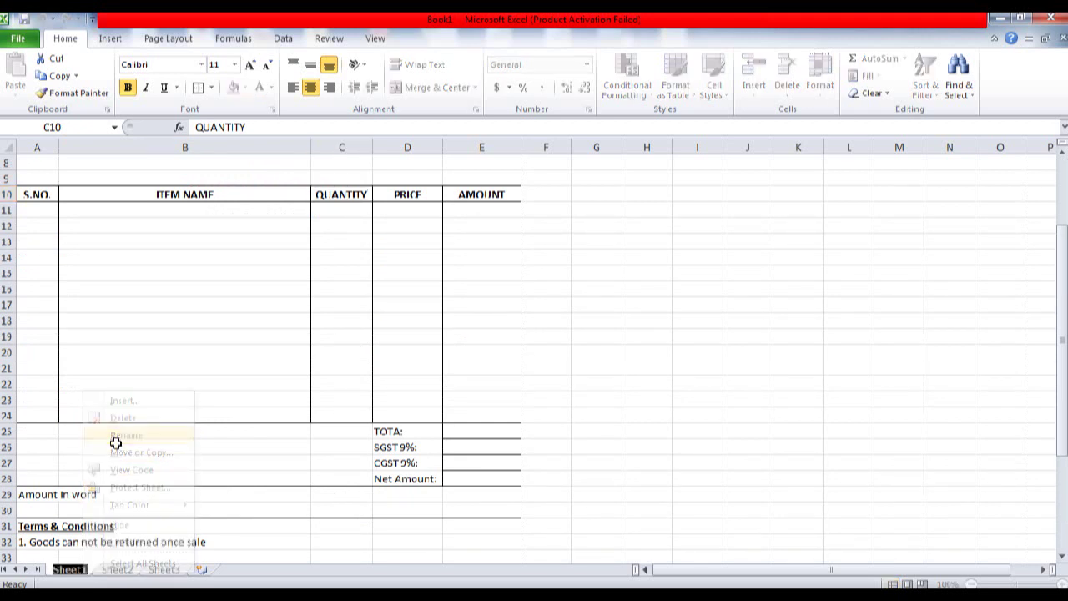
text(bil)
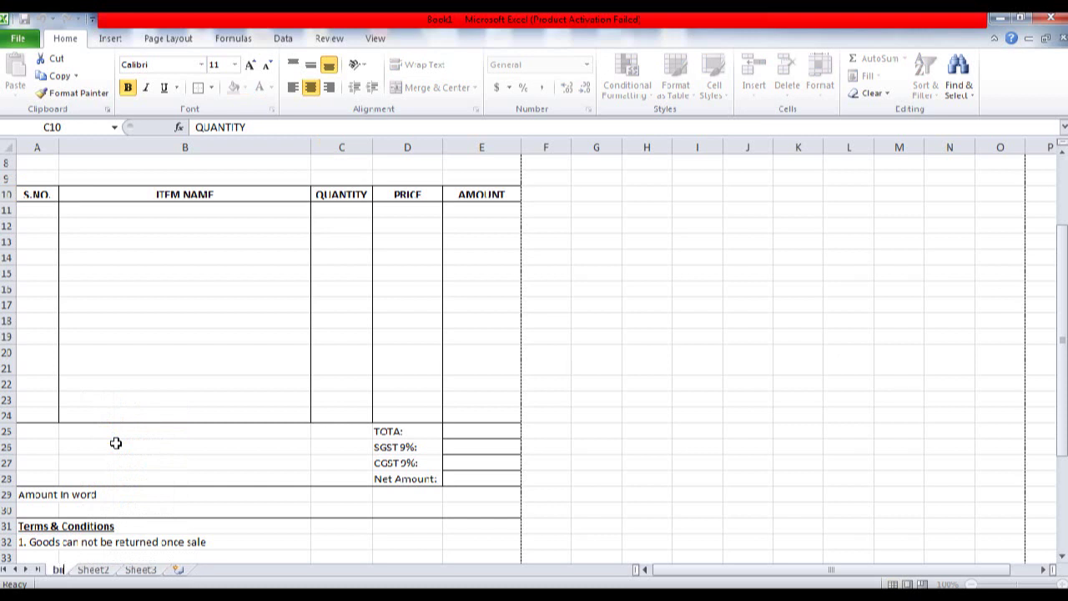
key(BackSpace)
key(BackSpace)
text(bill format)
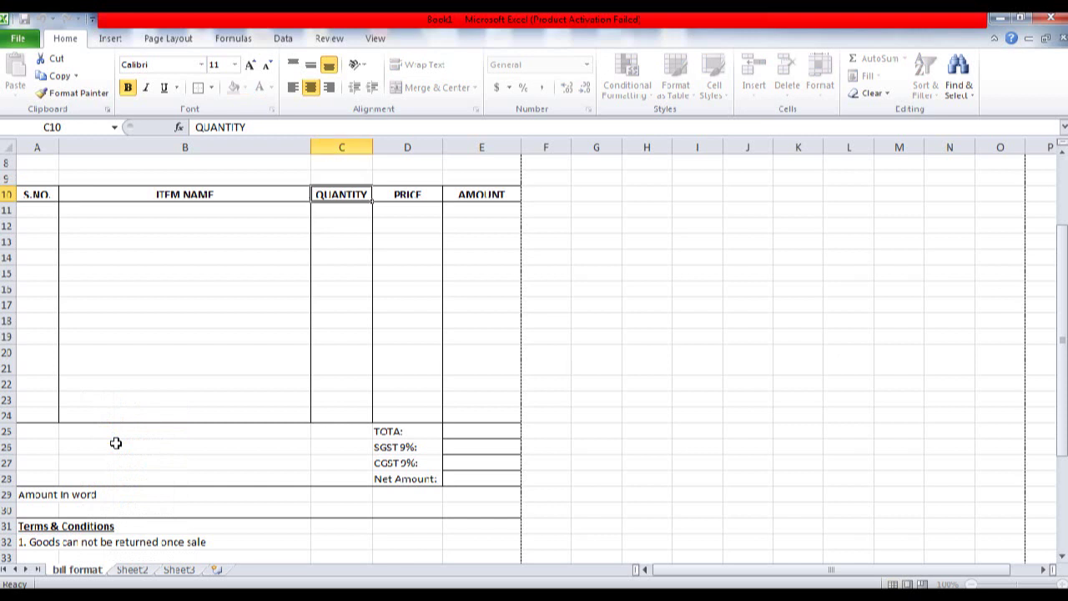
key(Return)
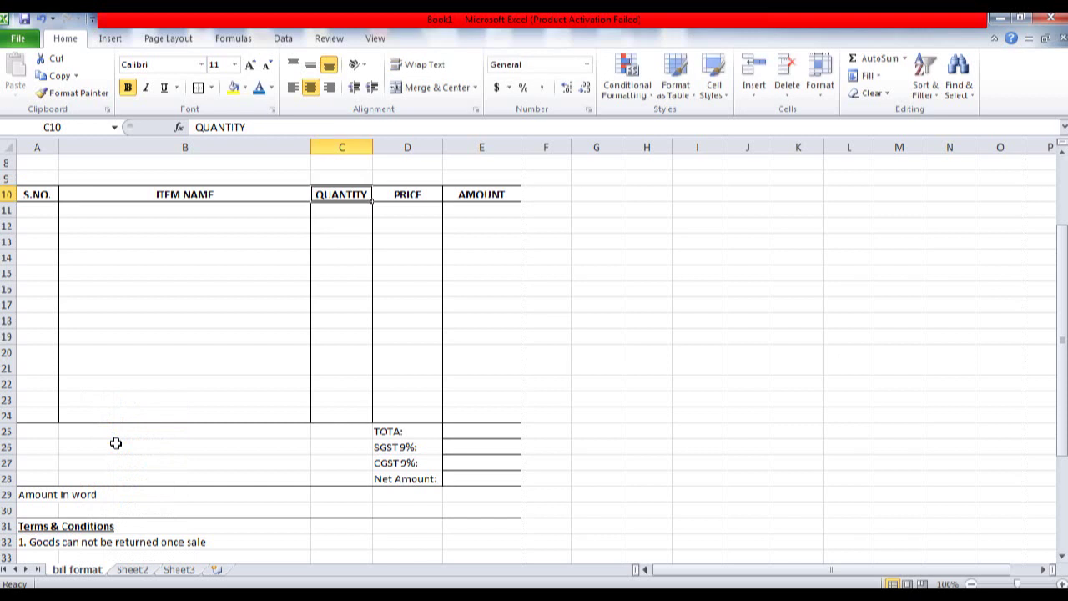
Create a copy of the "bill format" worksheet placed before the original, and compare it with the original
right_click(90, 571)
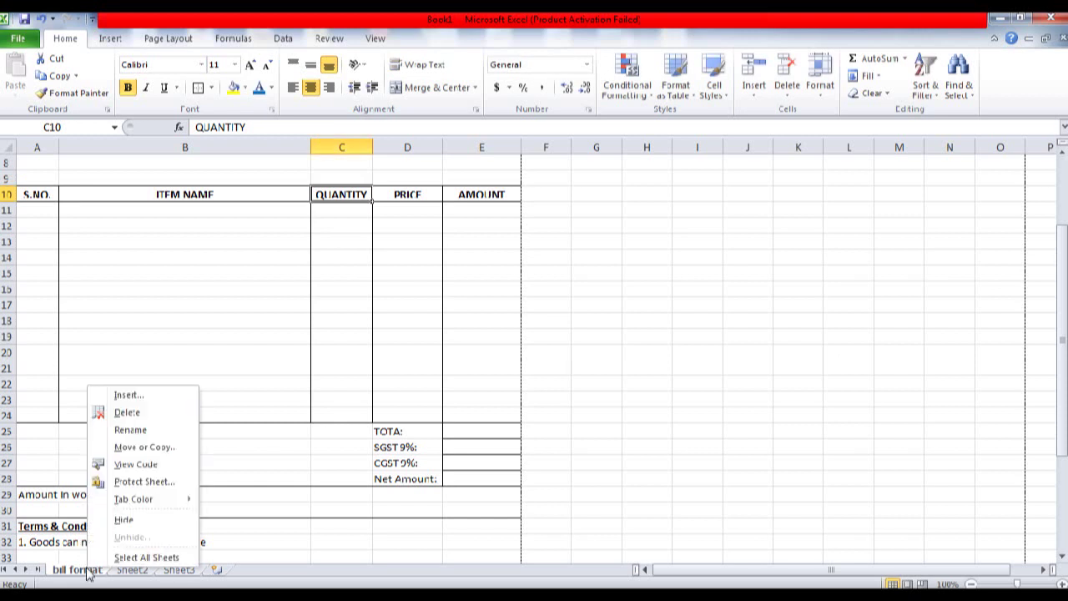
click(163, 447)
click(61, 506)
click(172, 531)
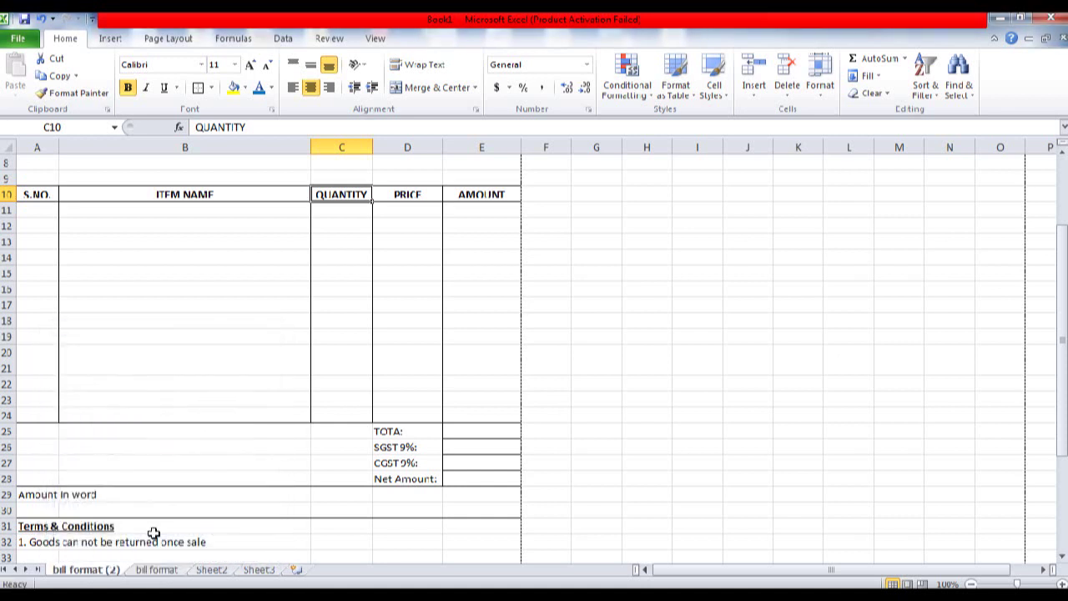
click(145, 570)
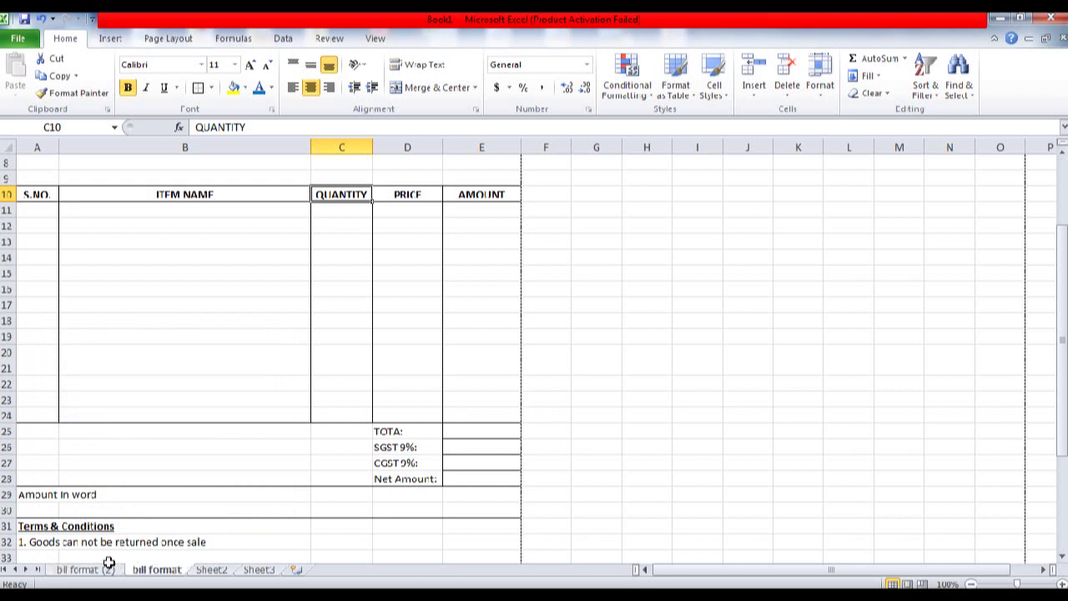
Rename the copied worksheet "bill format (2)" as "101"
right_click(108, 569)
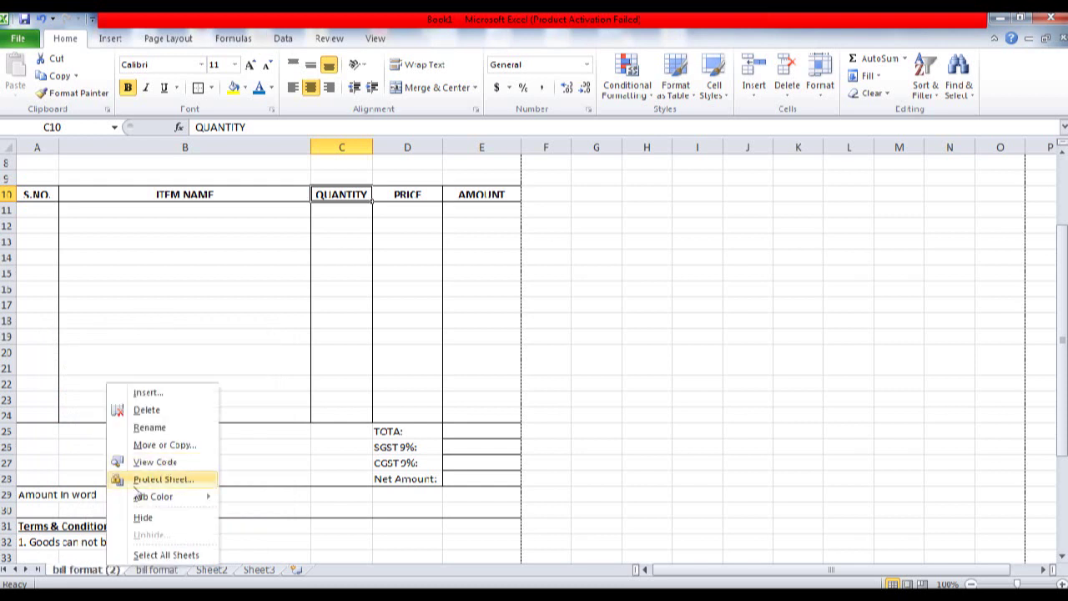
click(165, 427)
text(101)
key(Return)
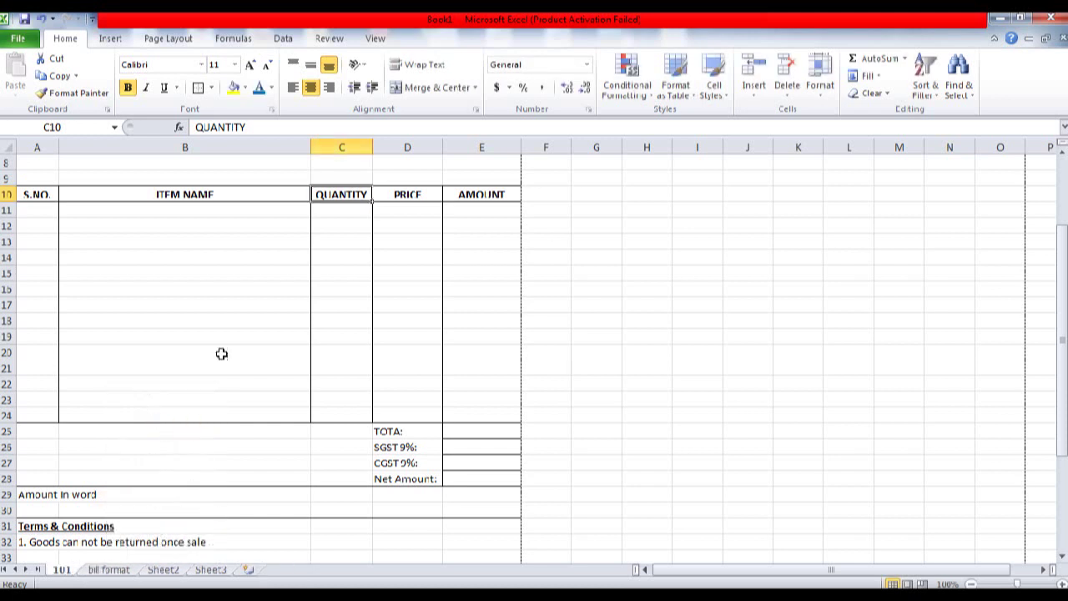
Enter the bill number 101 in cell E5 of the copied invoice sheet
scroll(224, 351, up, 3)
key(Up)
key(Up)
key(Up)
key(Up)
key(Up)
key(Up)
key(Up)
key(Up)
key(Up)
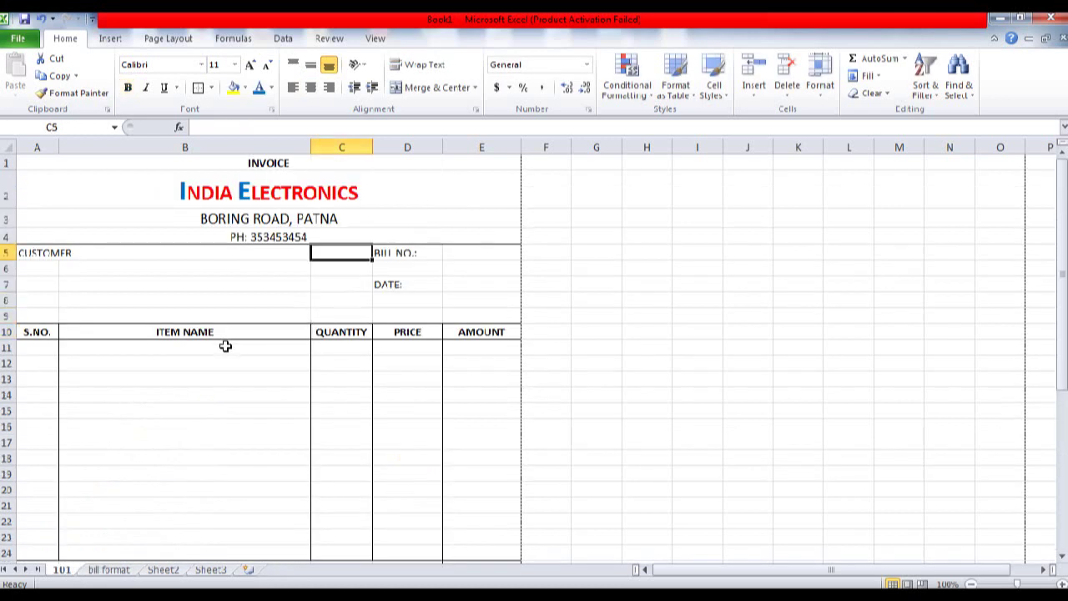
key(Down)
key(Down)
key(Down)
key(Down)
key(Down)
key(Right)
key(Right)
key(Up)
text(101)
key(Return)
key(Up)
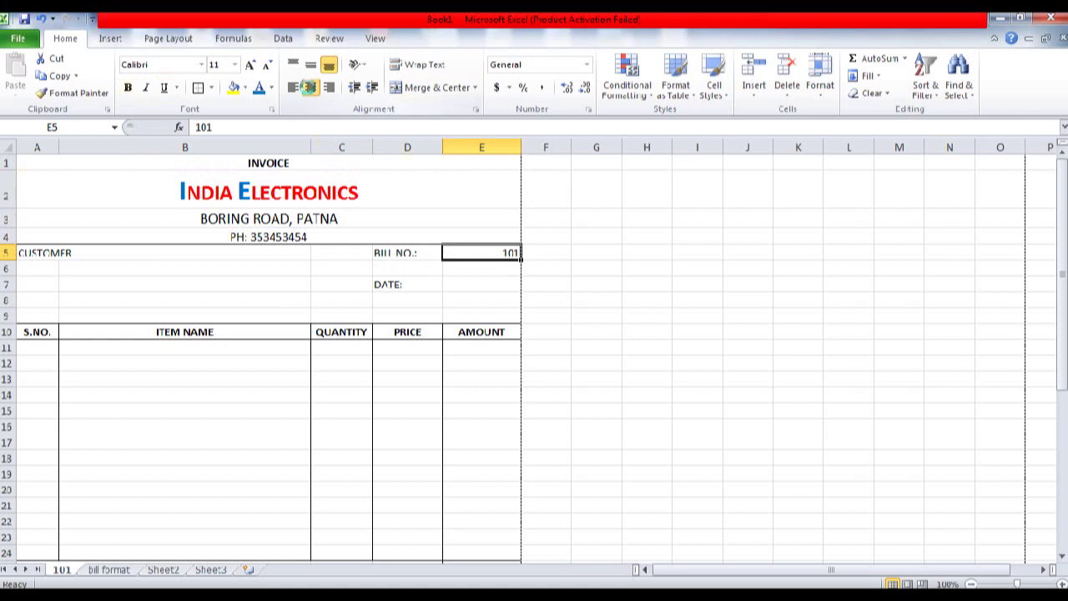
Centre the bill number in cell E5 and enter the date 10/4/2021 in cell E7
click(310, 88)
key(Down)
key(Down)
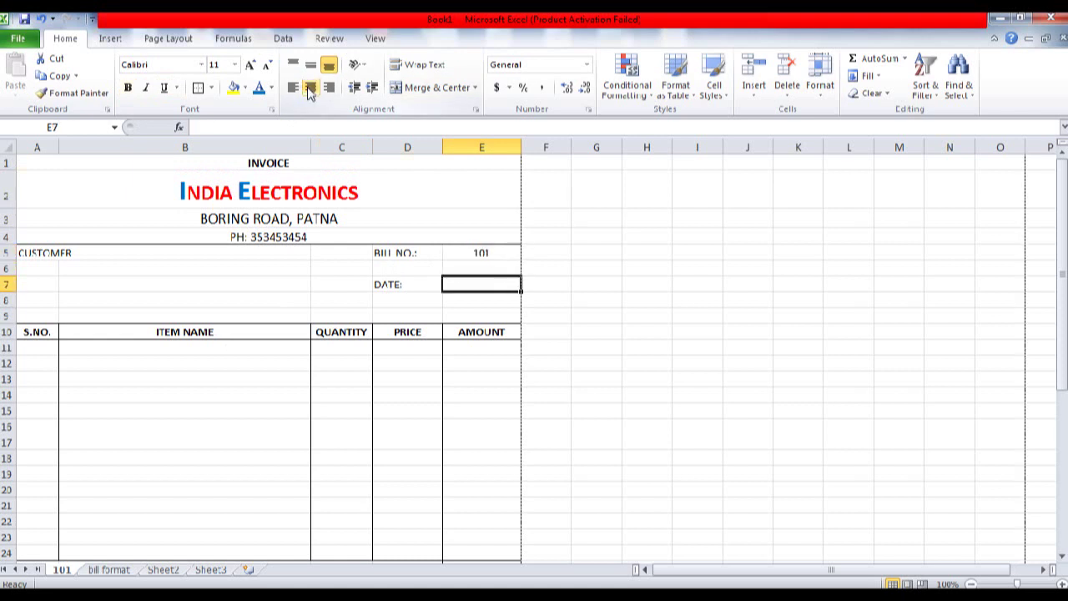
text(10/4/2021)
key(Return)
Enter the customer's name, address and phone number in cells B6 to B8
key(Left)
key(Left)
key(Left)
key(Up)
key(Up)
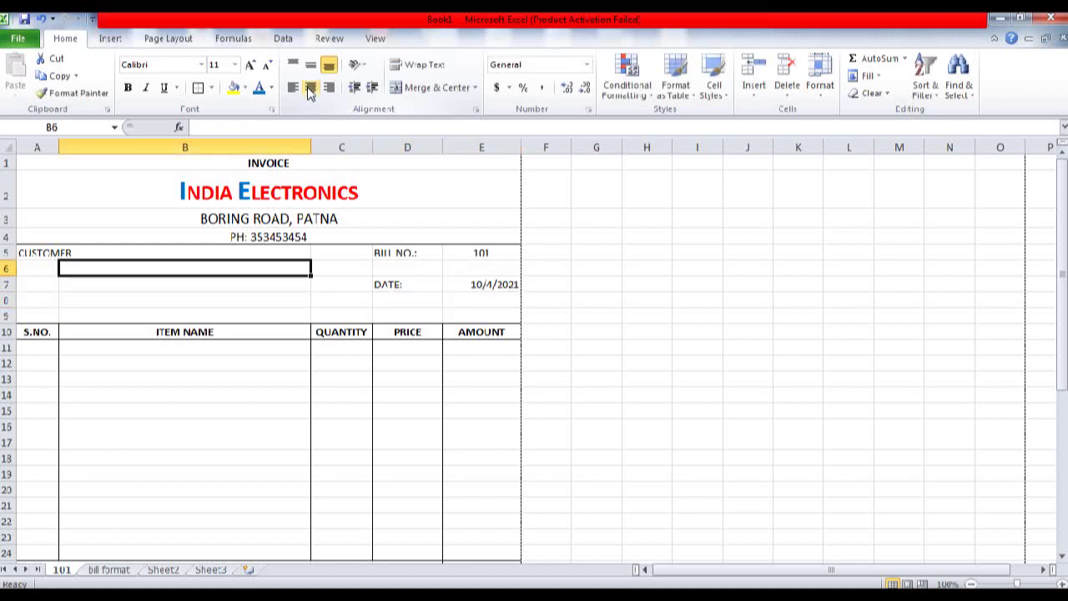
text(Amit Kumar)
key(Return)
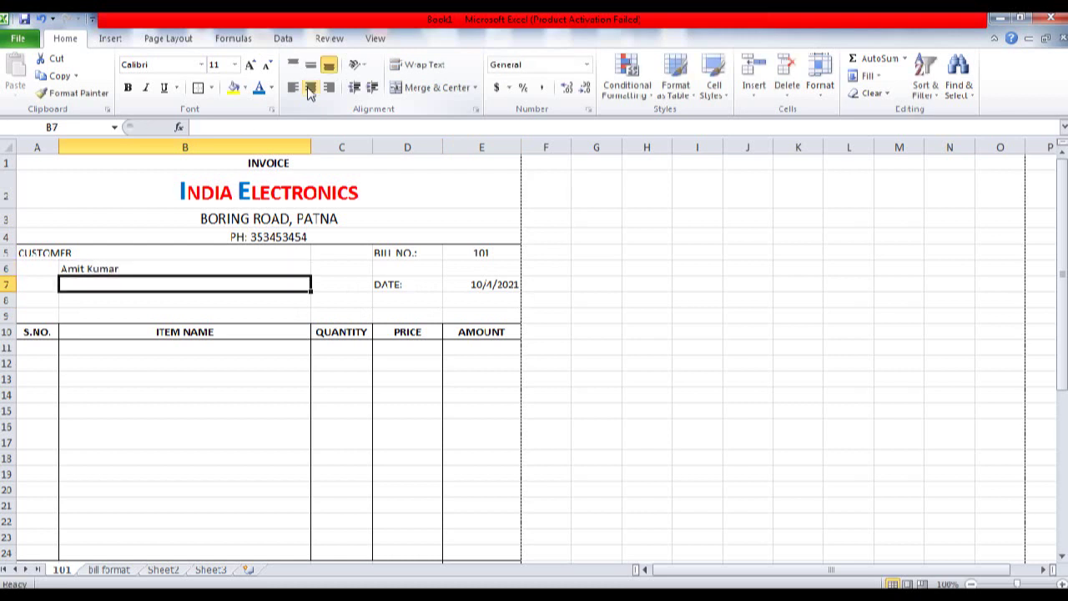
text(Mithapur, patna)
key(Return)
text(ph)
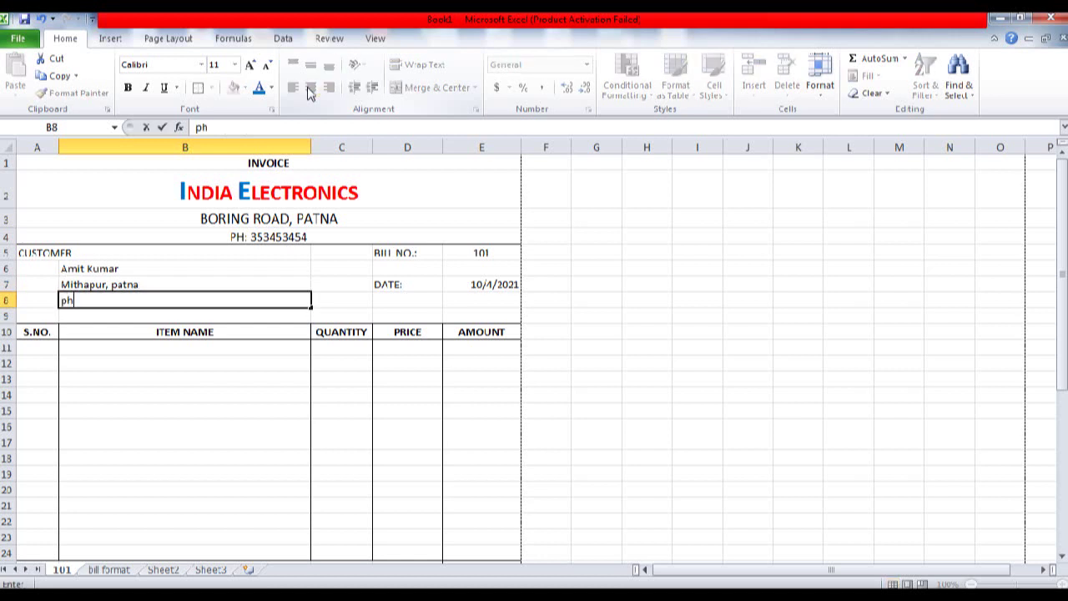
text(: 4345345)
key(Return)
Enter the serial numbers 1 to 6 in cells A12 to A17 of the S.NO. column
key(Return)
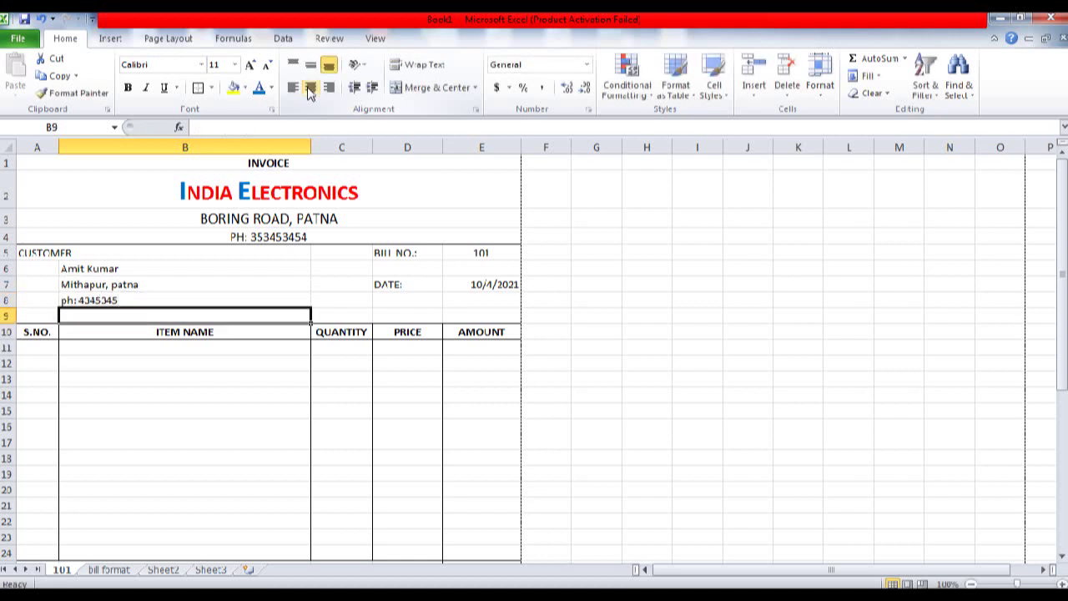
key(Return)
key(Return)
key(Left)
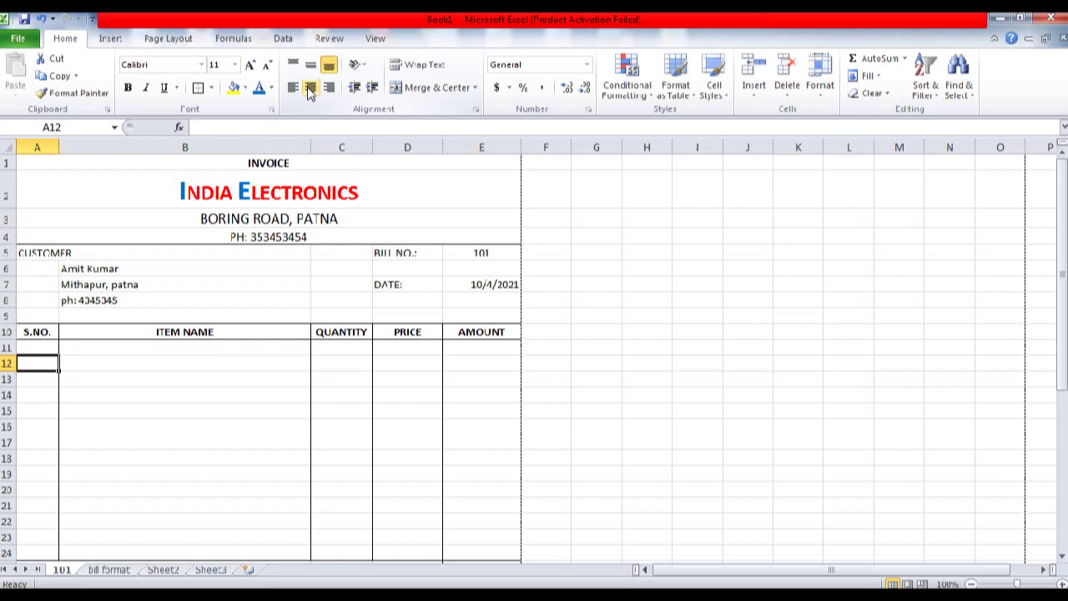
key(Up)
key(Down)
text(1 2 3 4 5 6)
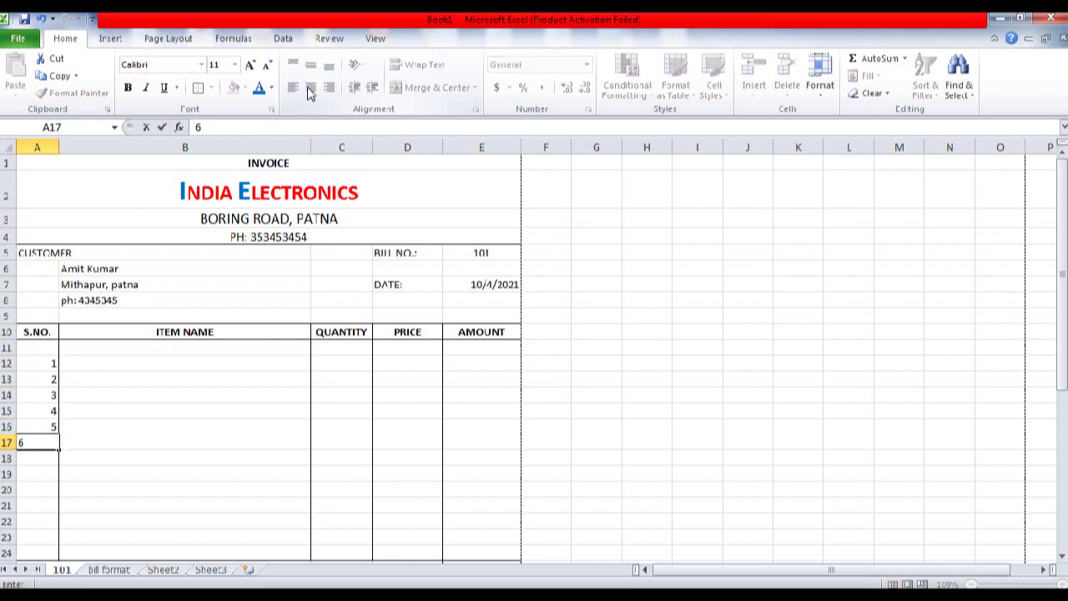
Centre the serial numbers in cells A12 to A17
key(Up)
key(Up)
key(Up)
key(Up)
key(Up)
key(shift+Down)
key(shift+Down)
key(shift+Down)
key(shift+Down)
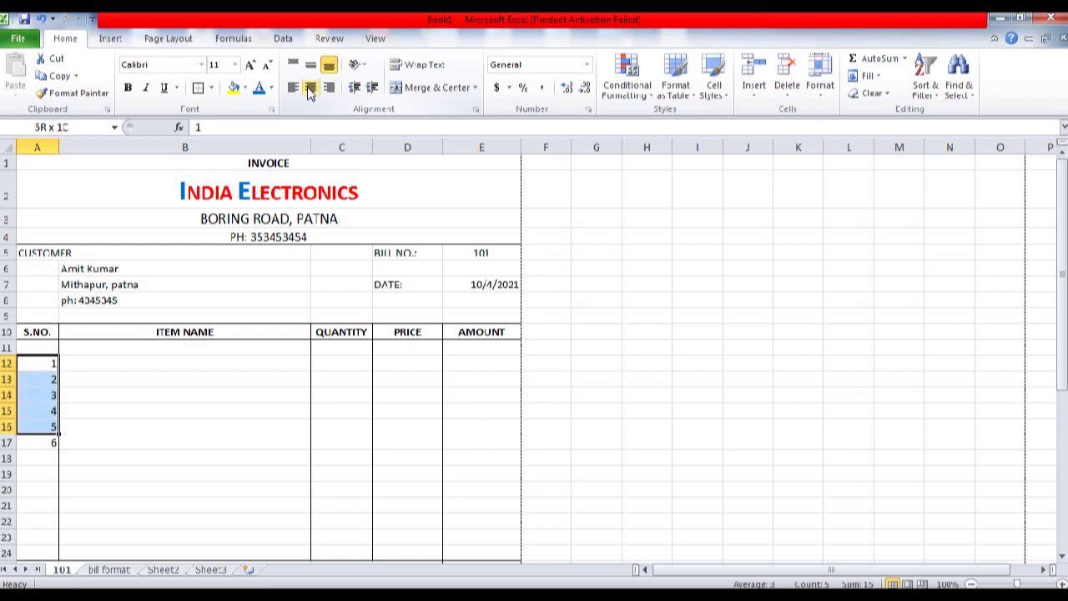
key(shift+Down)
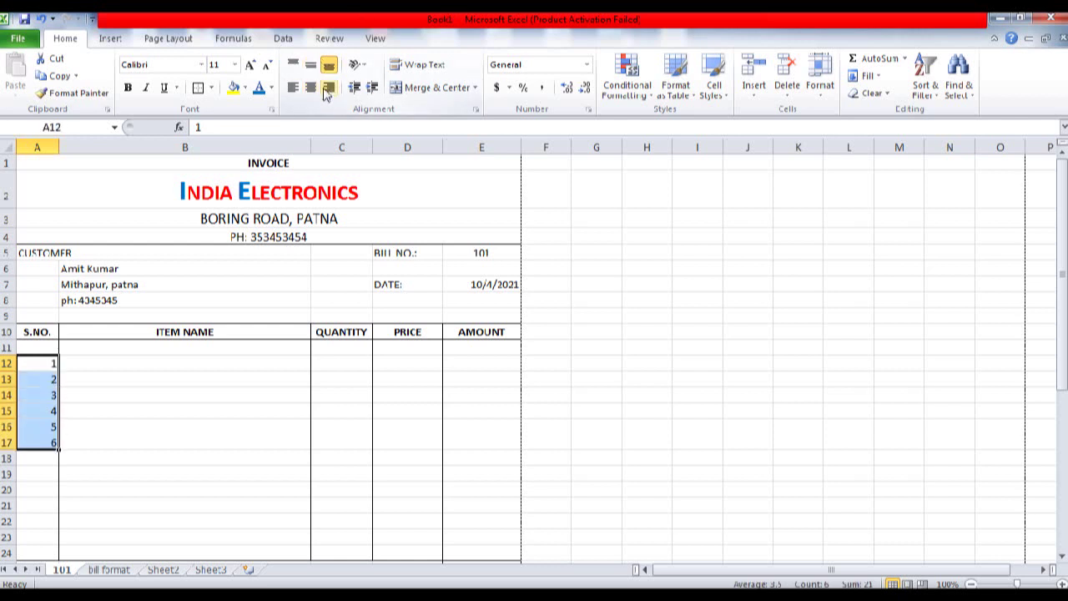
click(313, 91)
Enter the first item name "Mouse ( Intex ) , optial , with wire" in cell B12
key(Right)
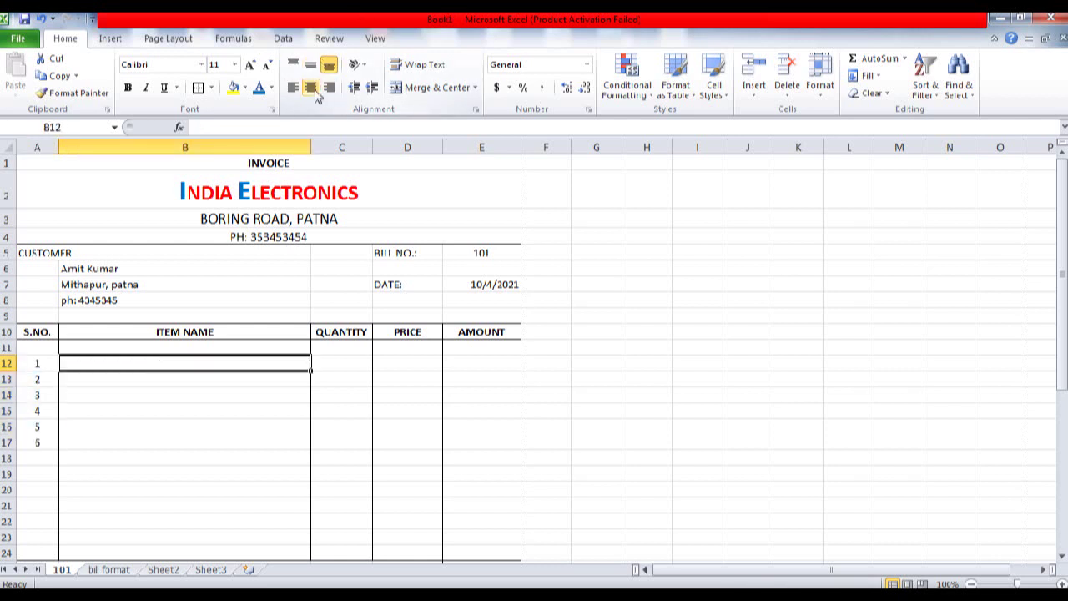
text(M)
key(BackSpace)
text(Mo)
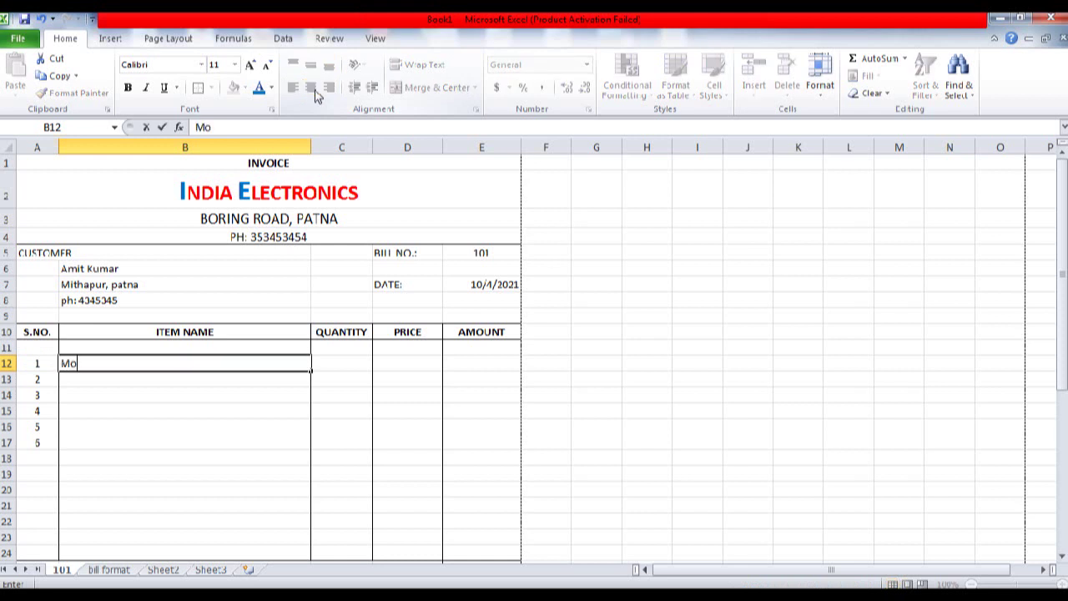
text(use ( Intex ) , IOp)
key(BackSpace)
key(BackSpace)
key(BackSpace)
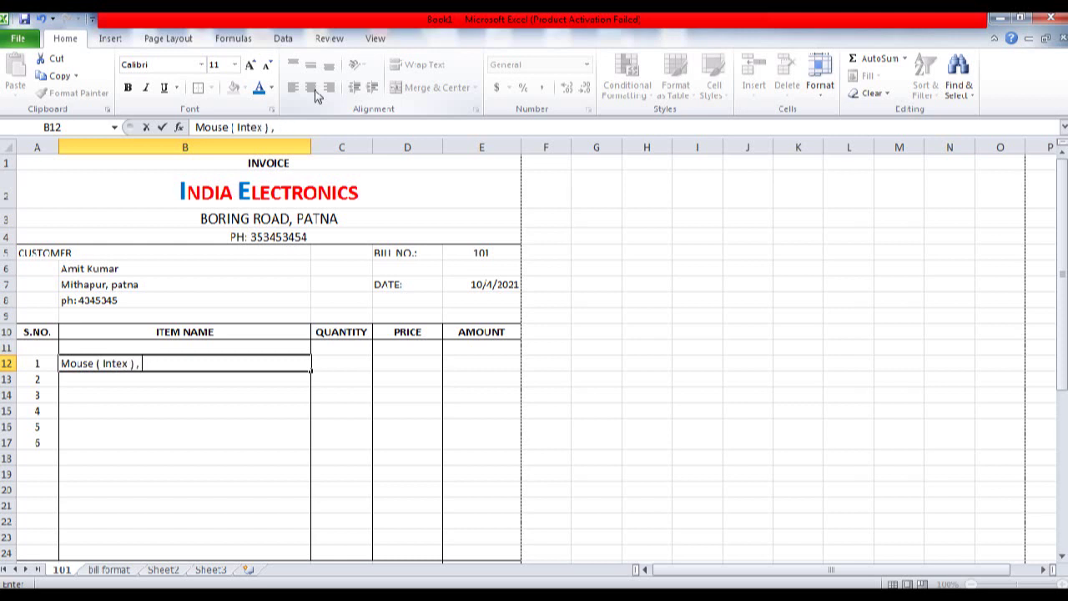
text(optial , with wire)
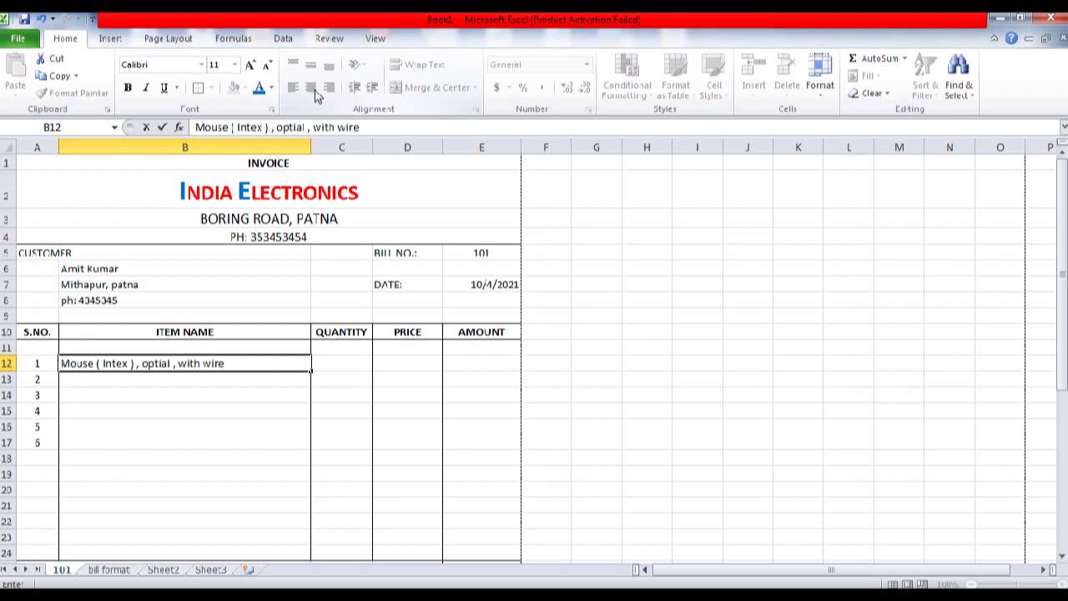
key(Return)
Enter the second item name "Keyboard ( Normal ) - TVS" in cell B13
text(K)
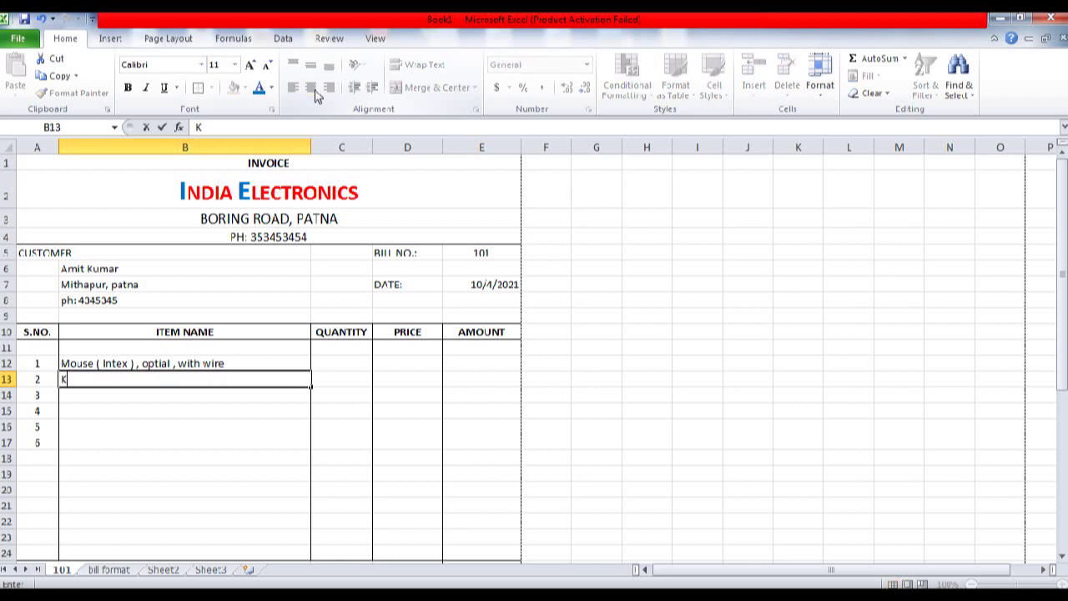
text(eyboard ()
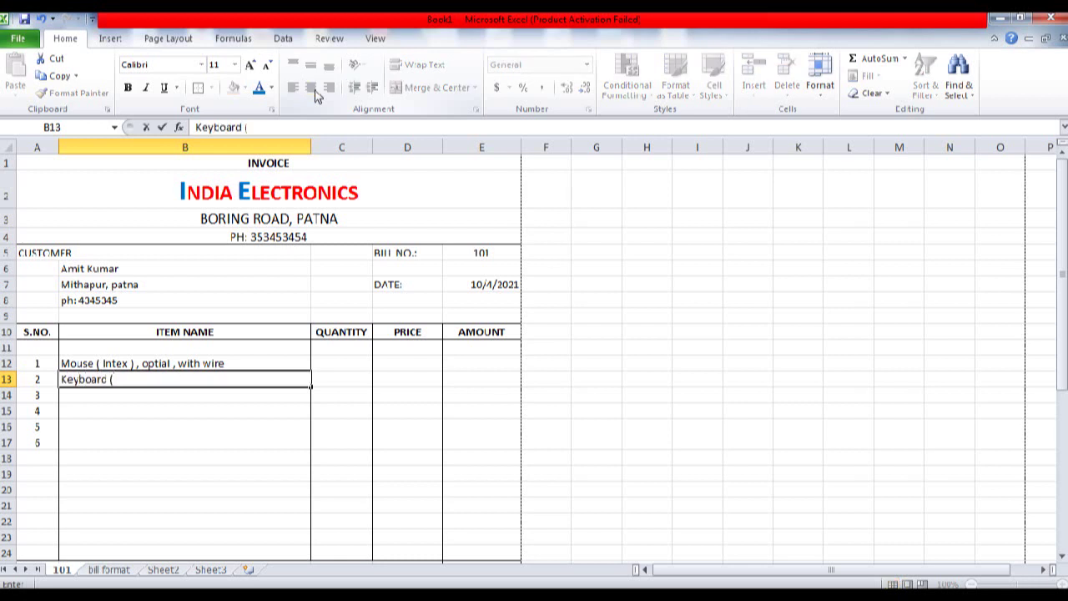
text( Normal ) - TVS)
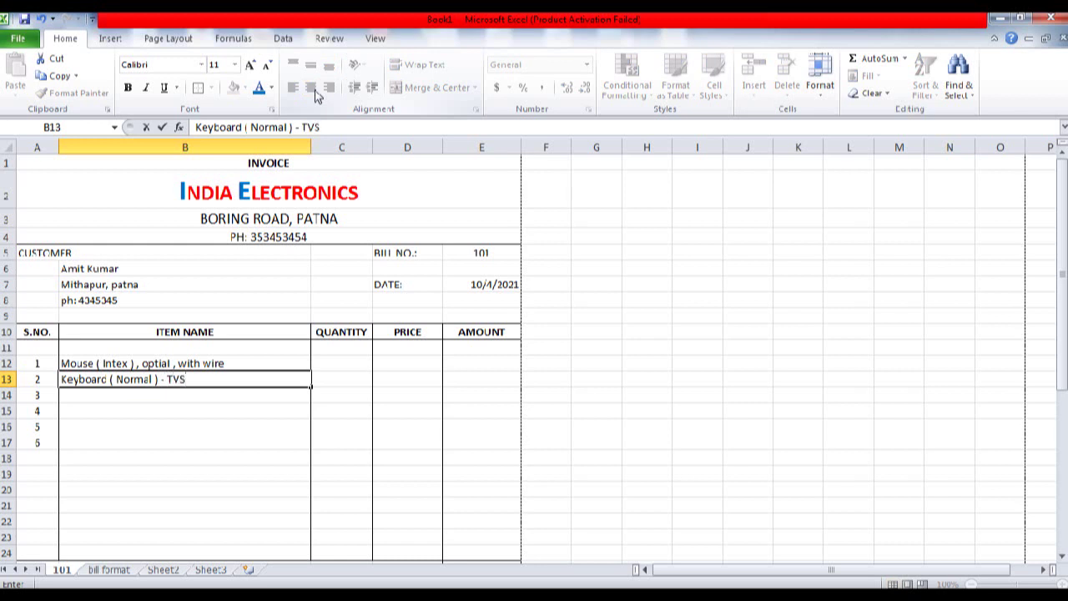
key(Return)
Enter the third item name "Monitor ( LG- 19") , LCD" in cell B14
text(MONIT)
key(BackSpace)
key(BackSpace)
key(BackSpace)
key(BackSpace)
key(BackSpace)
text(Monitor ( LG-)
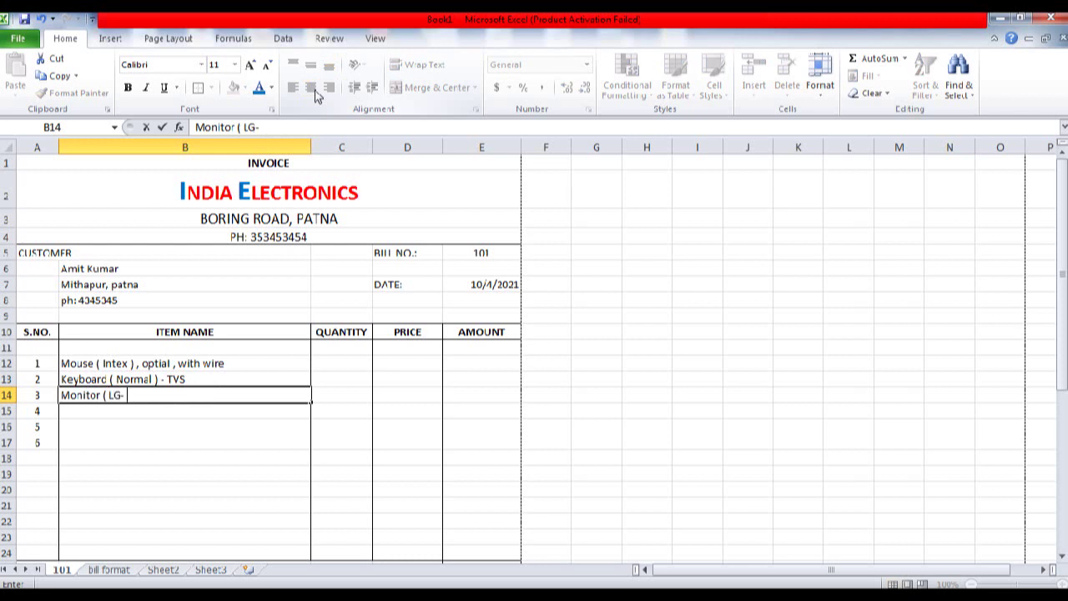
text( 19") , lLCD)
key(Tab)
Enter the quantities 10, 5 and 8 for the three items in cells C12 to C14
key(Up)
key(Up)
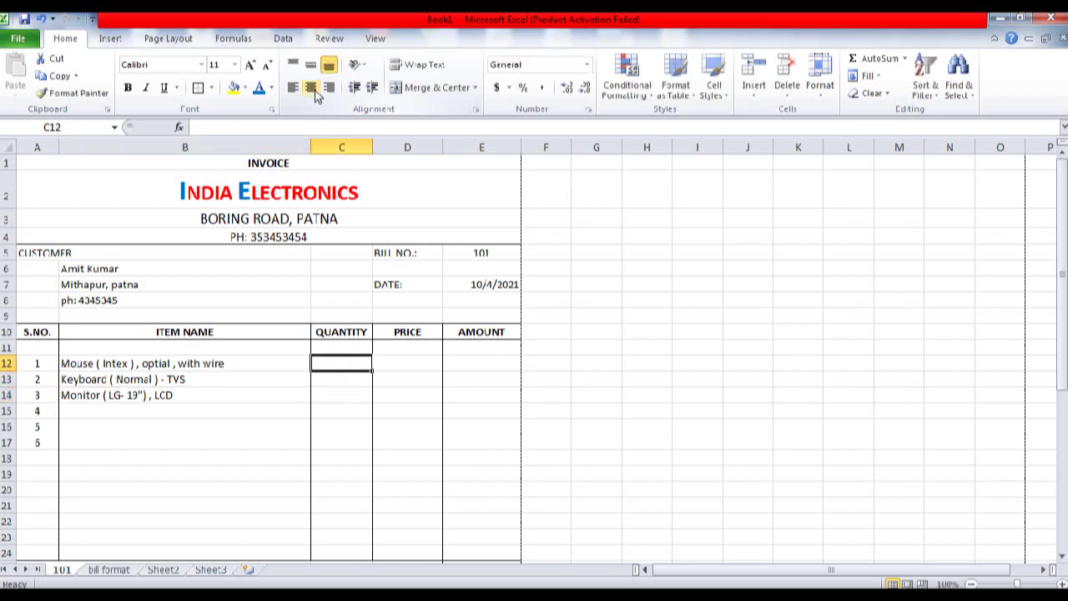
text(10)
key(Return)
text(5)
key(Return)
text(8)
Try centring the quantities in cells C12 to C14 and set them to right alignment instead
key(Up)
key(Up)
key(shift+Down)
key(shift+Down)
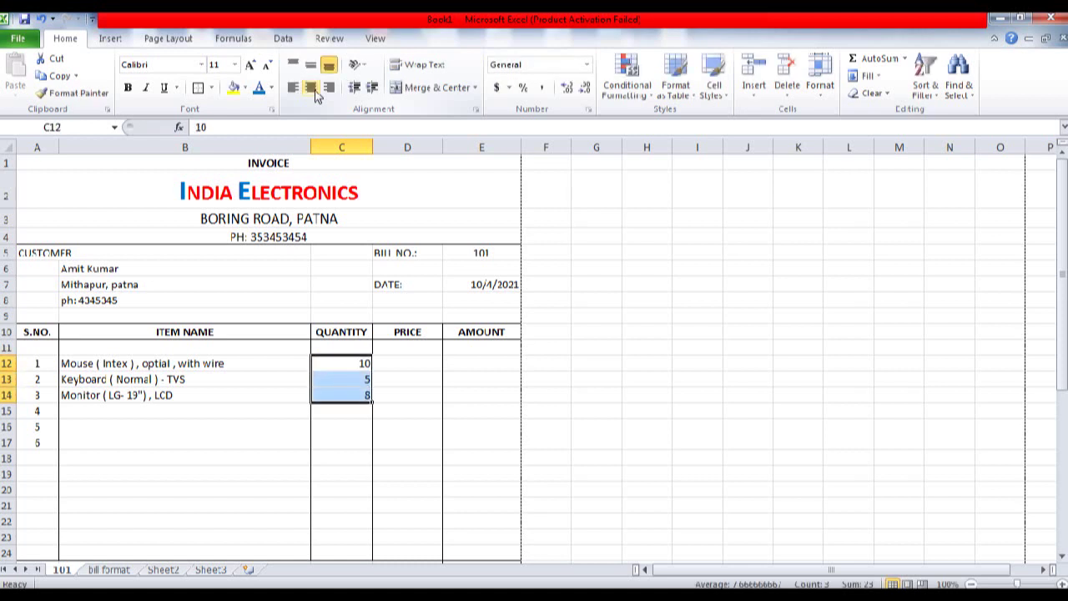
click(309, 89)
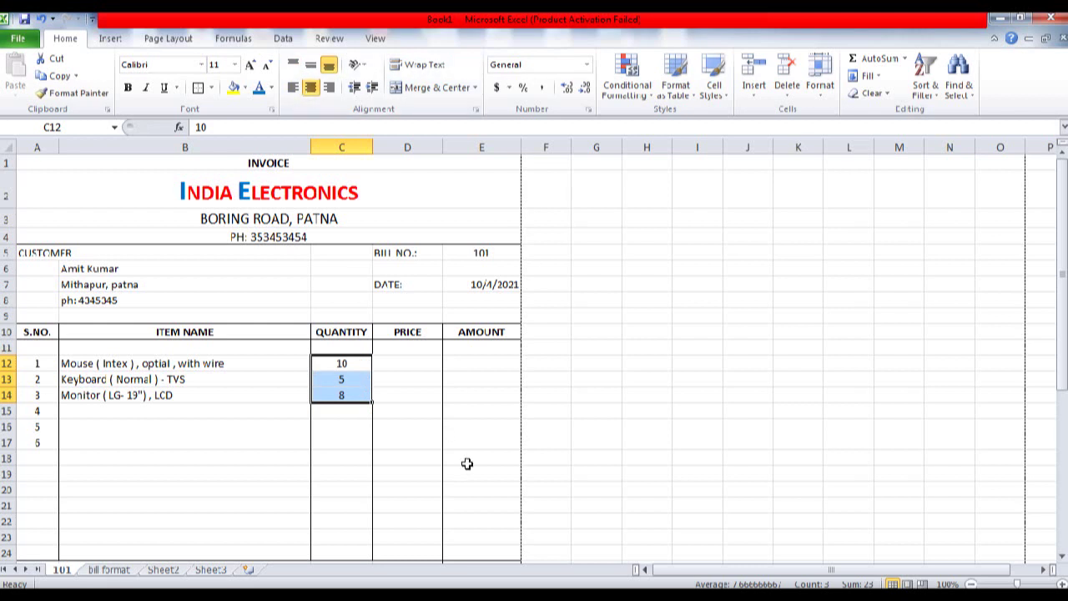
click(329, 88)
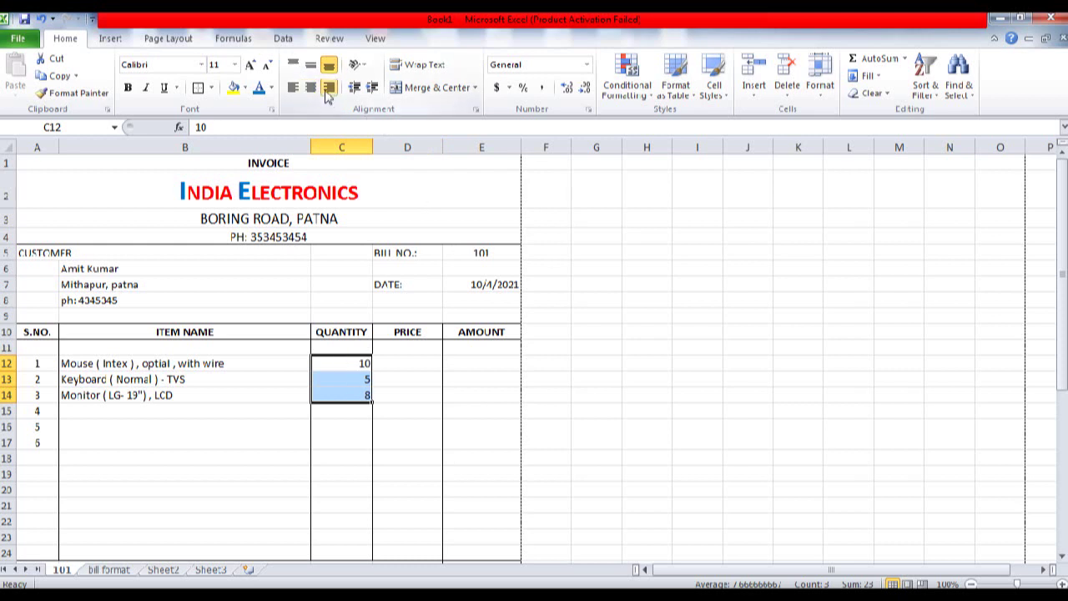
Enter the prices 250, 350 and 4500 for the three items in cells D12 to D14
key(Right)
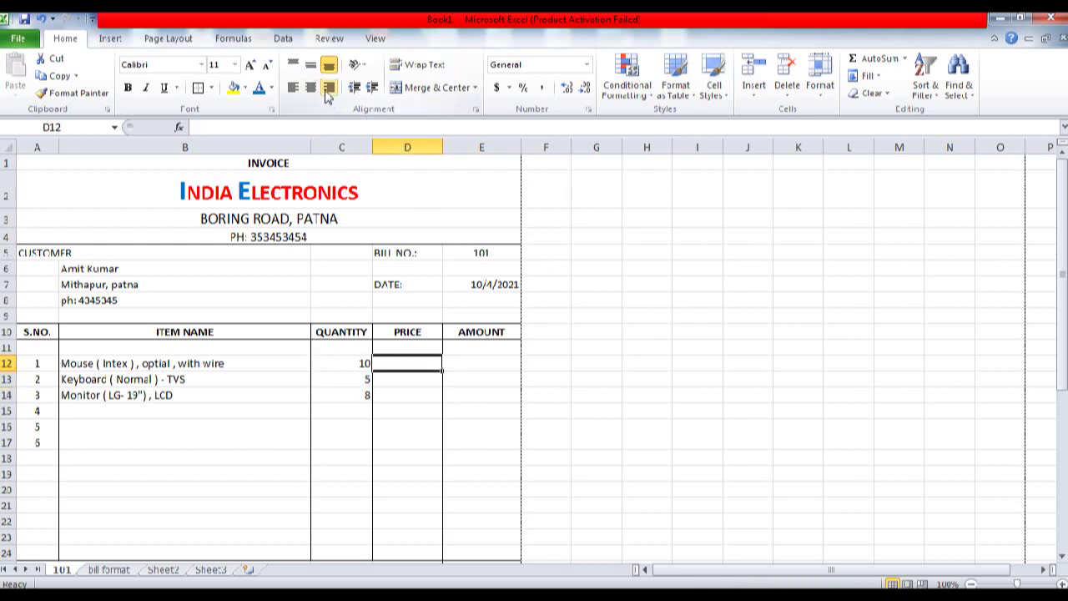
text(250)
key(Return)
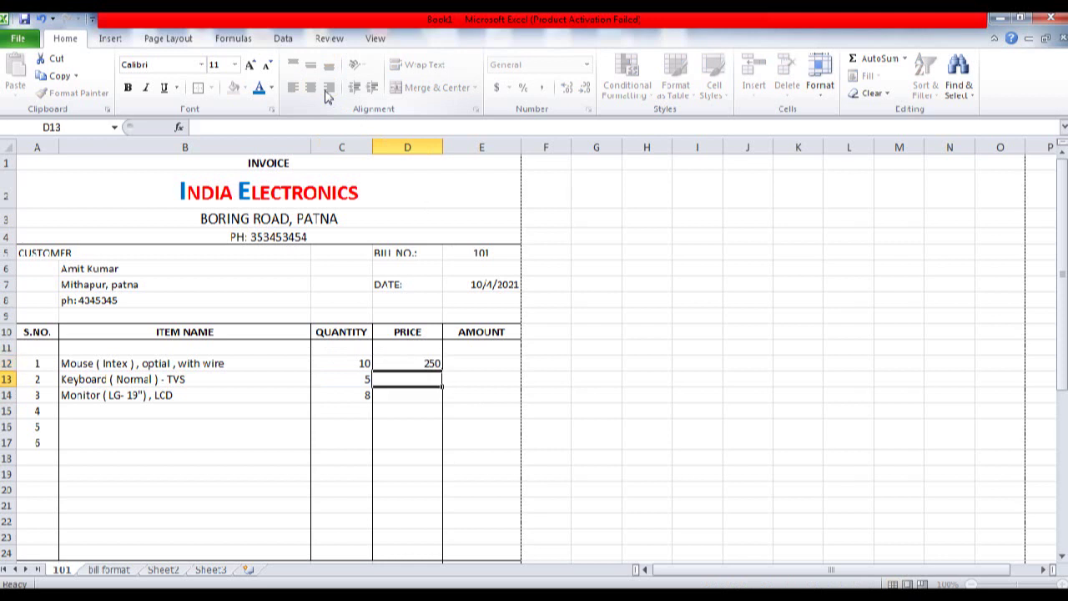
text(350)
key(Return)
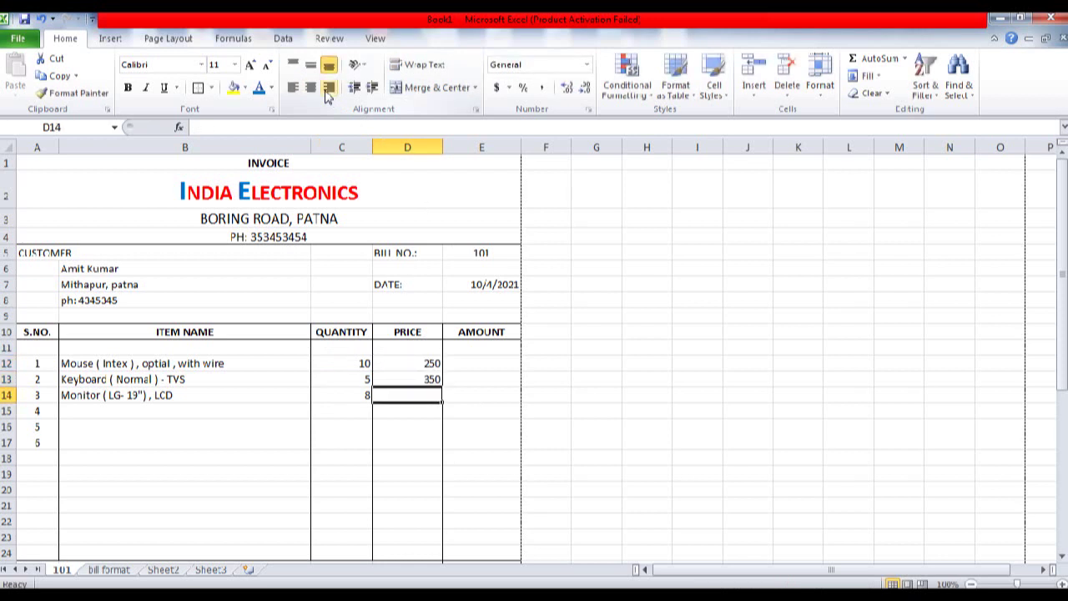
text(4500)
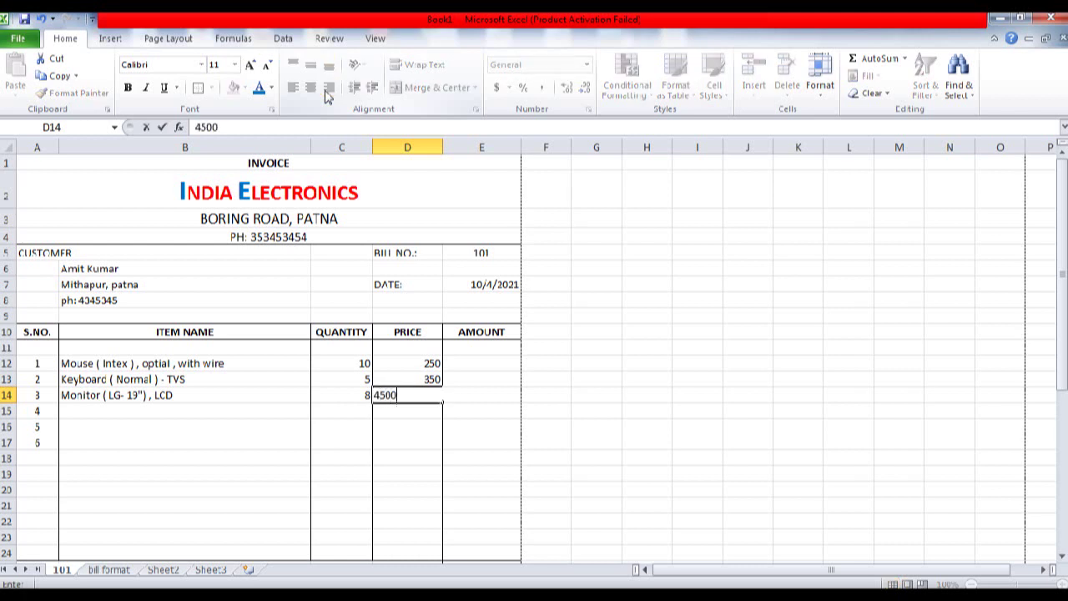
key(Return)
Look at the blank template on the "bill format" sheet and return to sheet 101
key(Up)
key(Up)
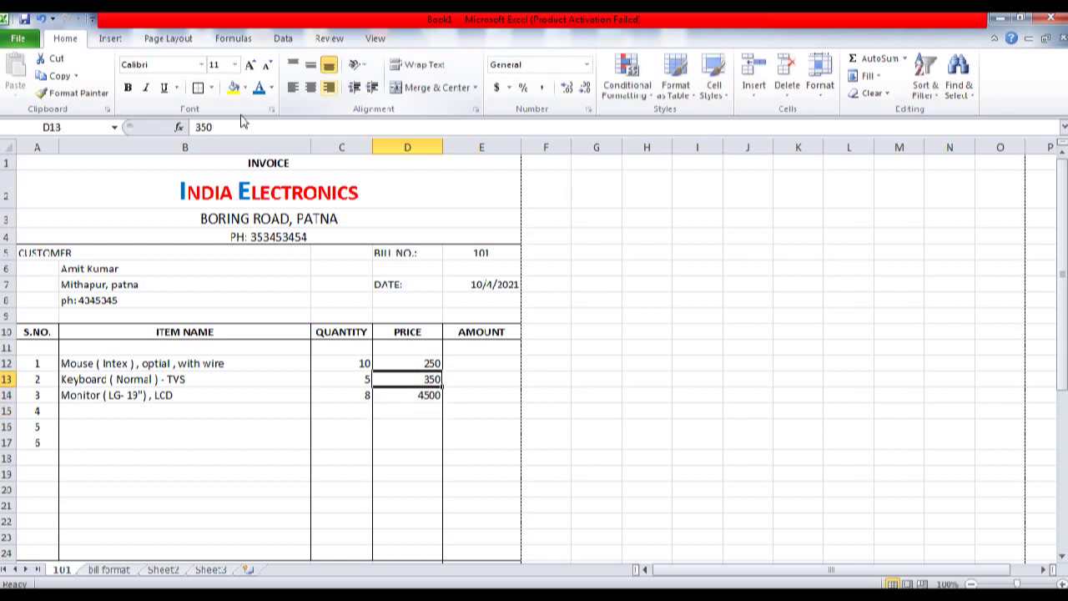
click(90, 570)
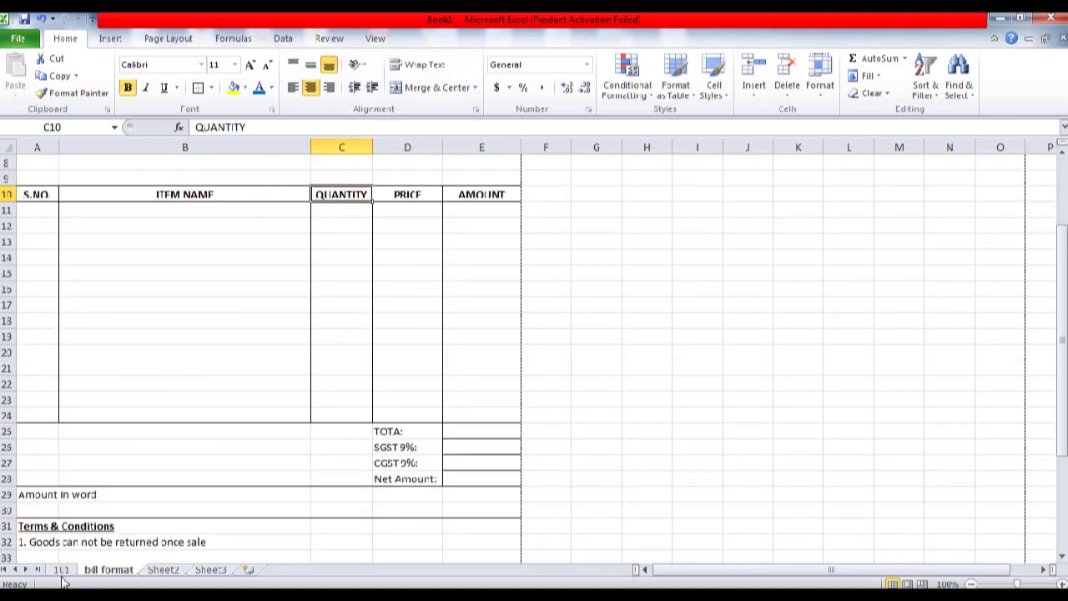
click(65, 572)
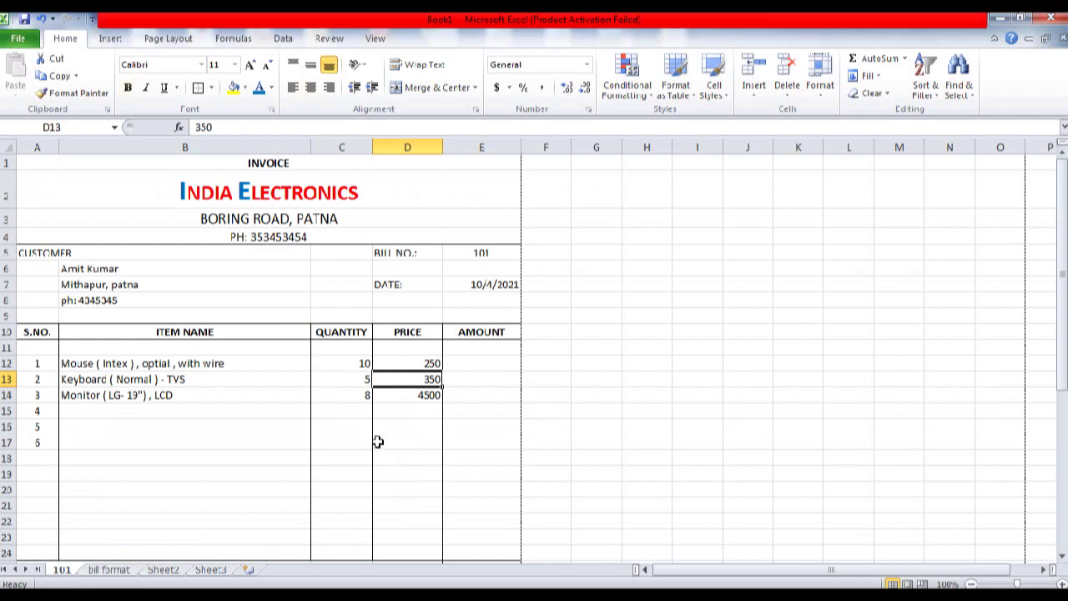
Calculate the first item's amount in cell E12 with =C12*D12 and fill the formula down to E14
click(475, 368)
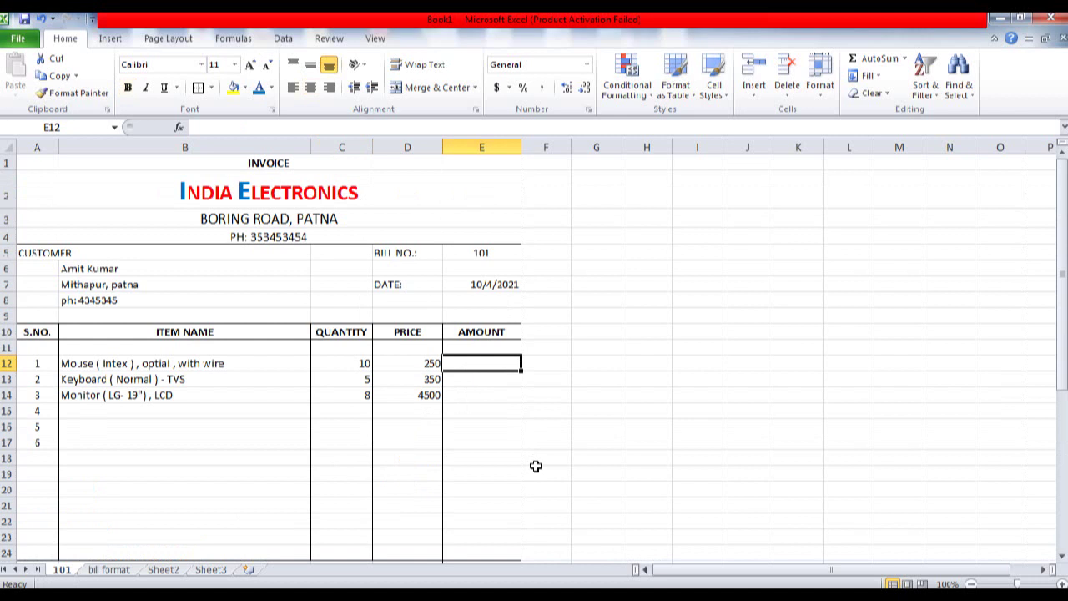
text(=)
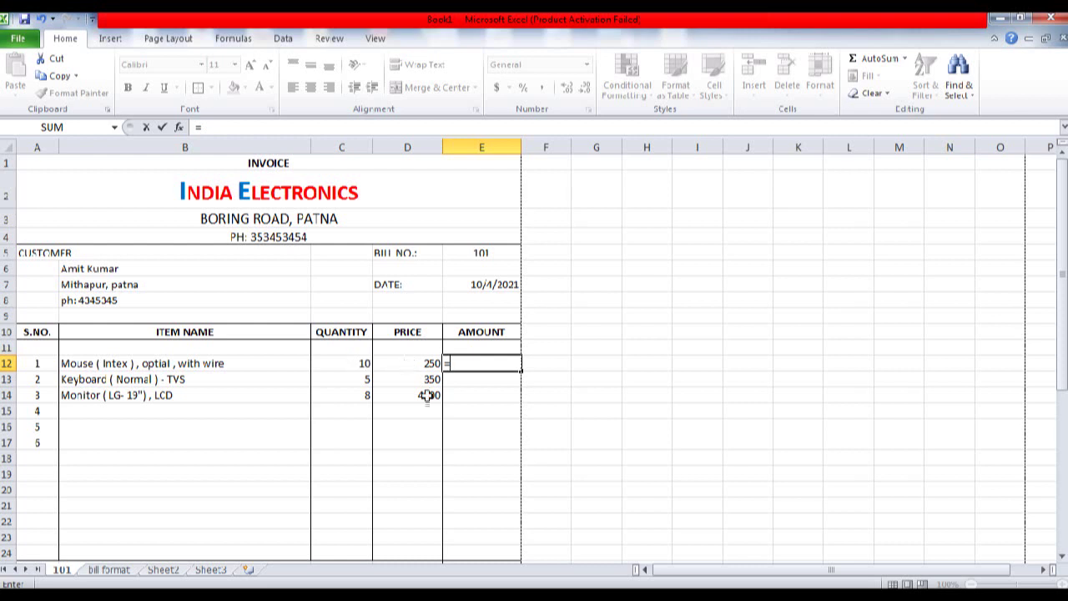
text(C12)
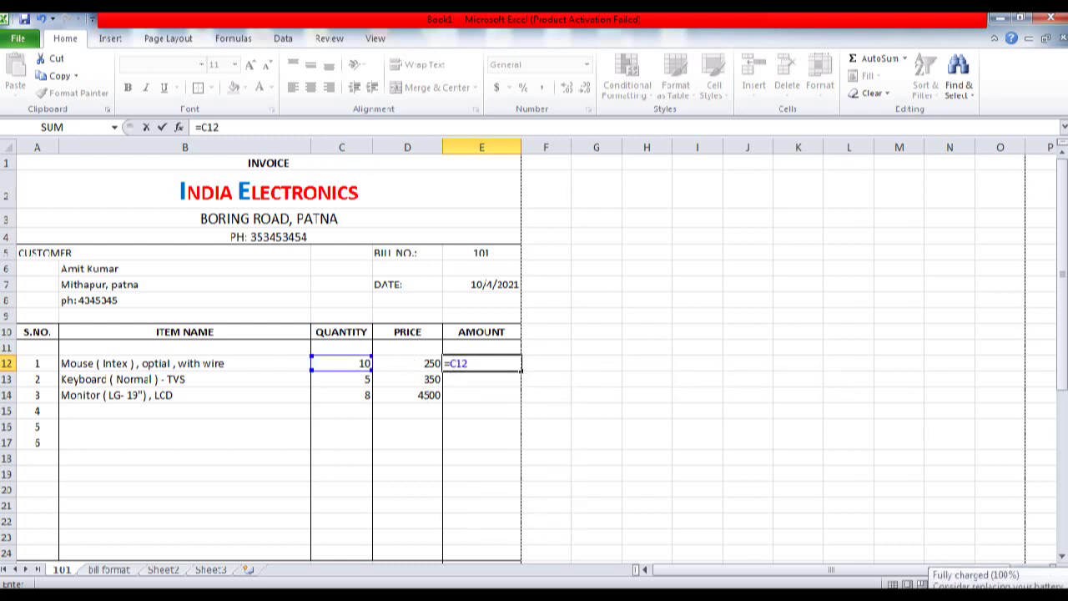
text(*D12)
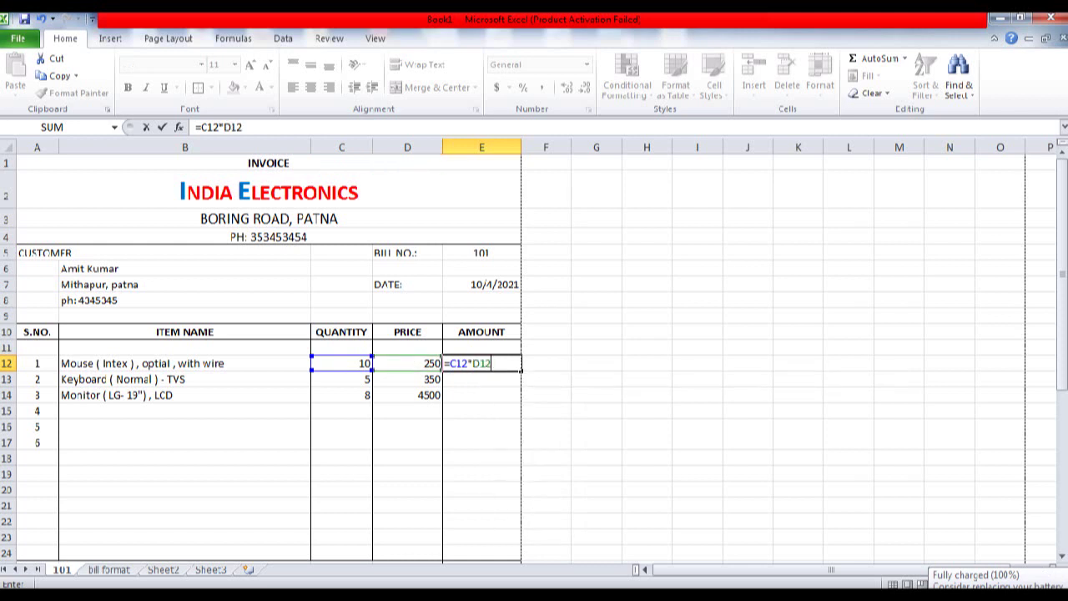
key(Return)
key(Up)
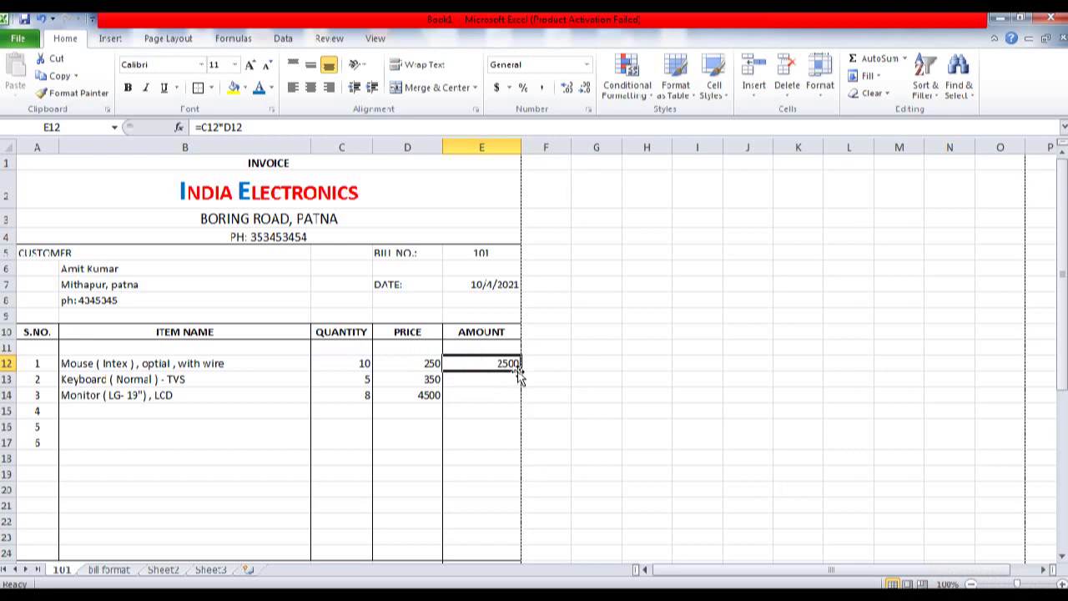
drag(519, 371, 516, 407)
Calculate the invoice total in cell E25 with =SUM(E12:E14)
key(Down)
key(Down)
key(Down)
key(Down)
key(Down)
key(Down)
key(Down)
key(Down)
key(Down)
key(Down)
key(Down)
key(Down)
key(Down)
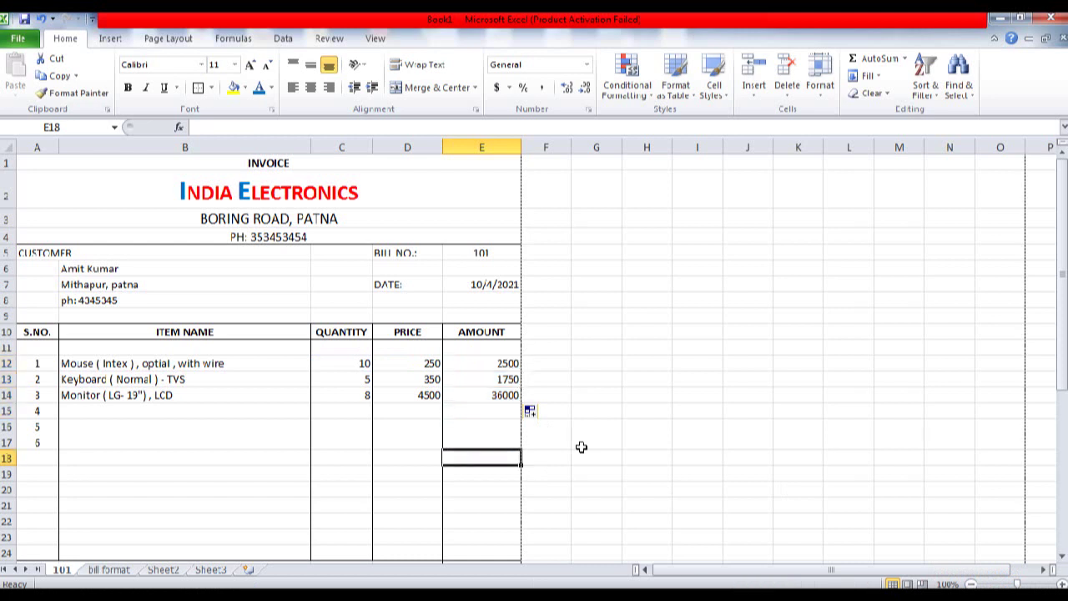
text(=)
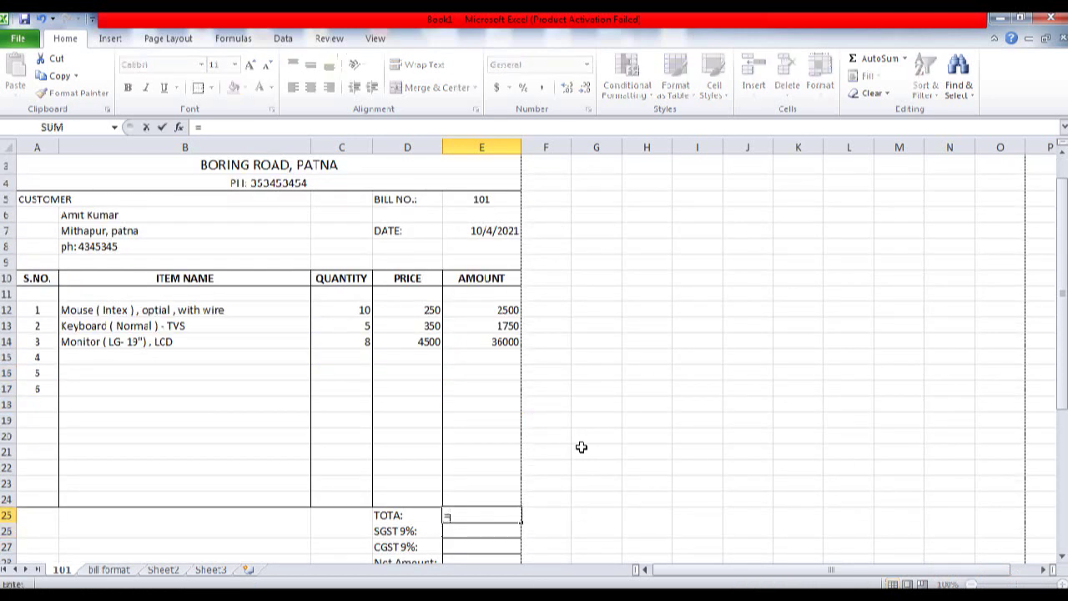
text(SUM()
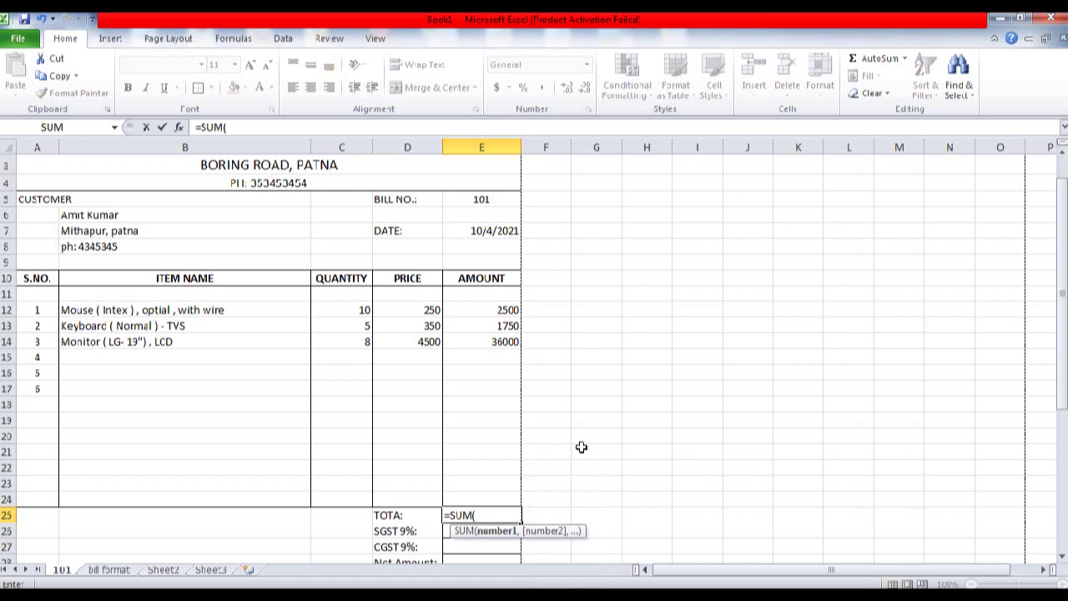
text(E12)
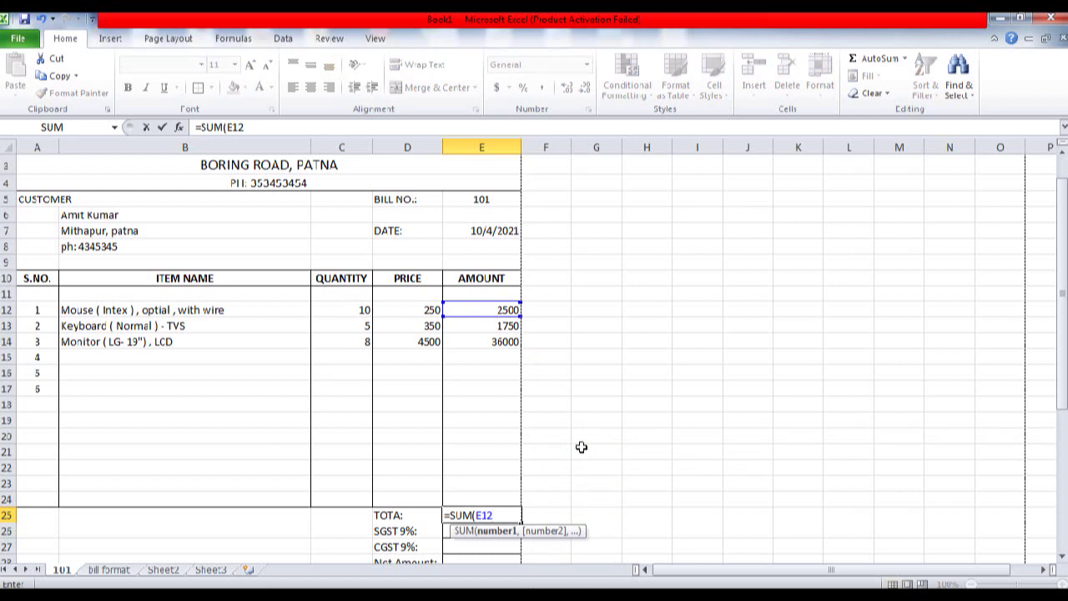
text(..E14)
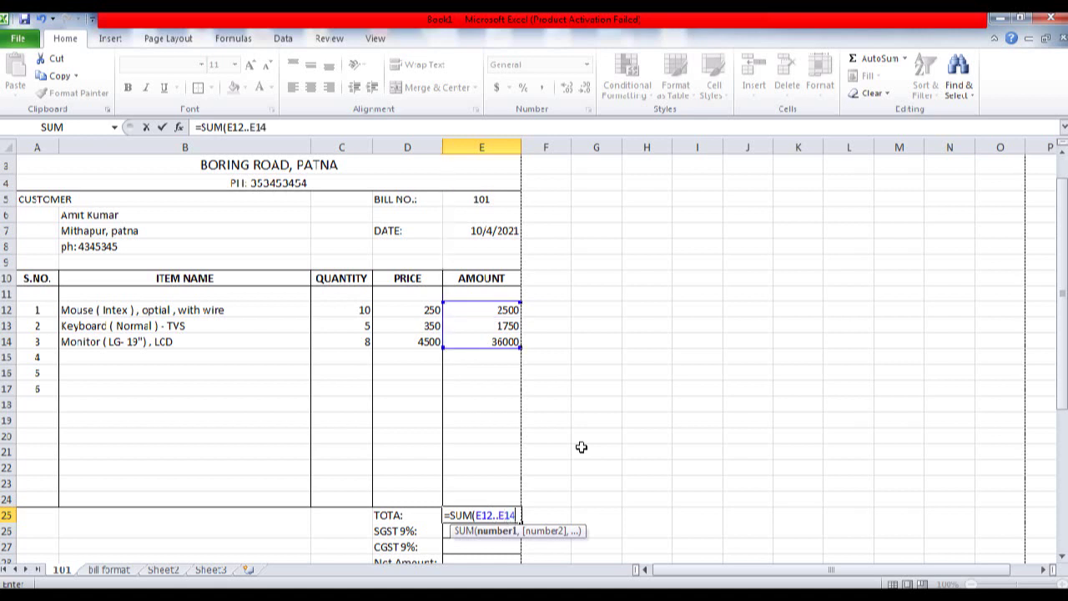
text())
key(Return)
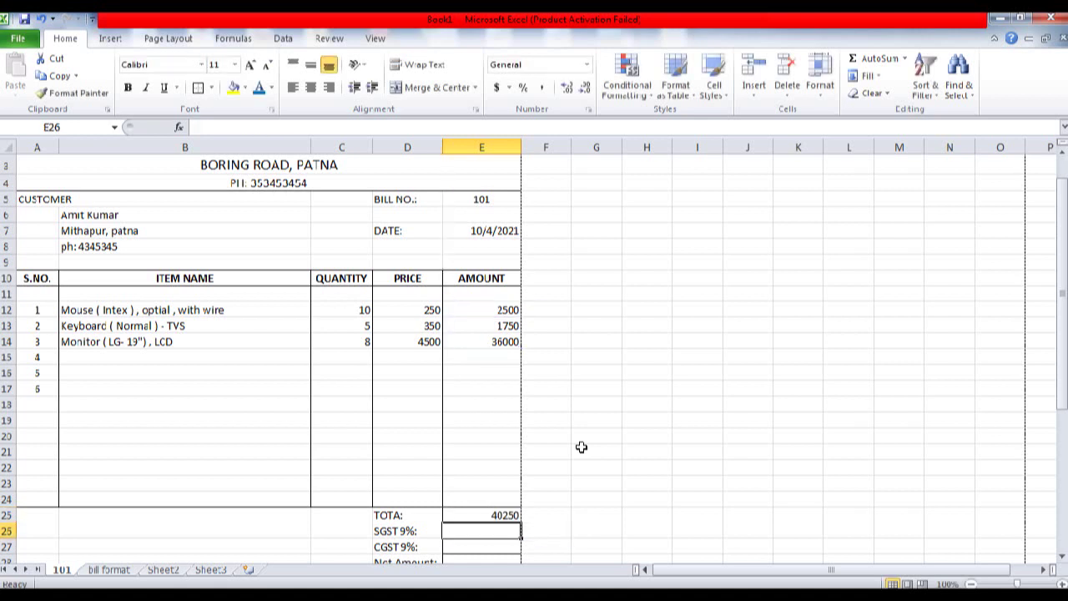
Calculate SGST in cell E26 and CGST in cell E27, each with =E25*9%
scroll(582, 447, down, 1)
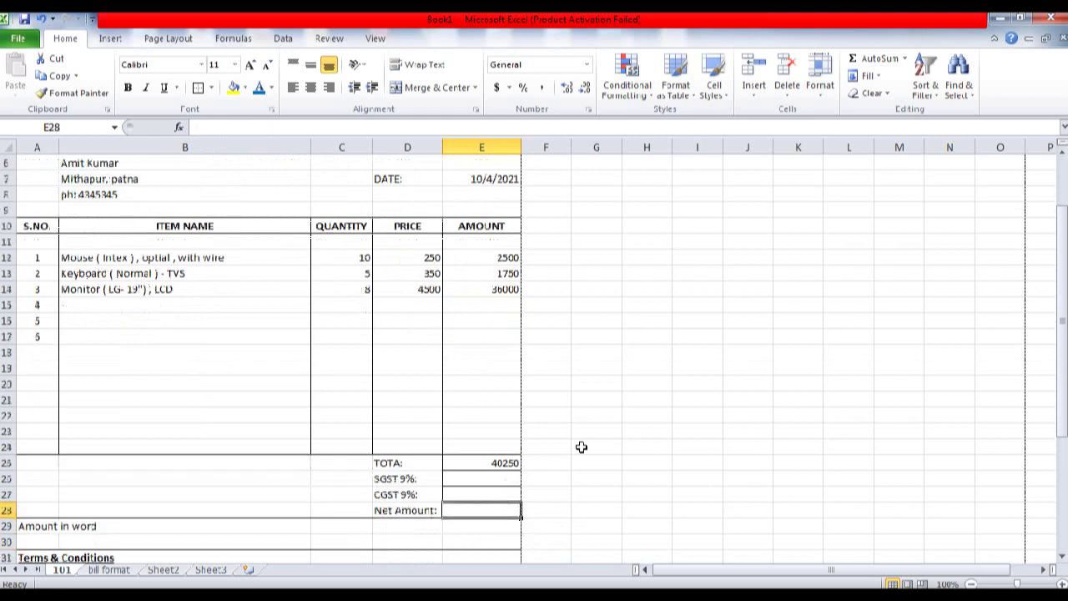
text(=)
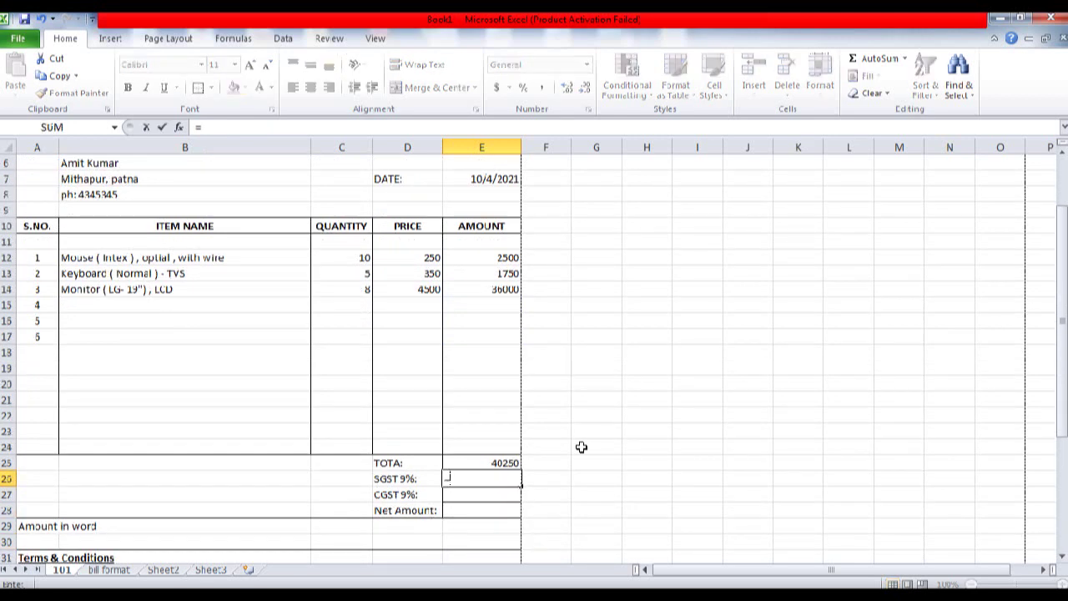
text(E25*9%)
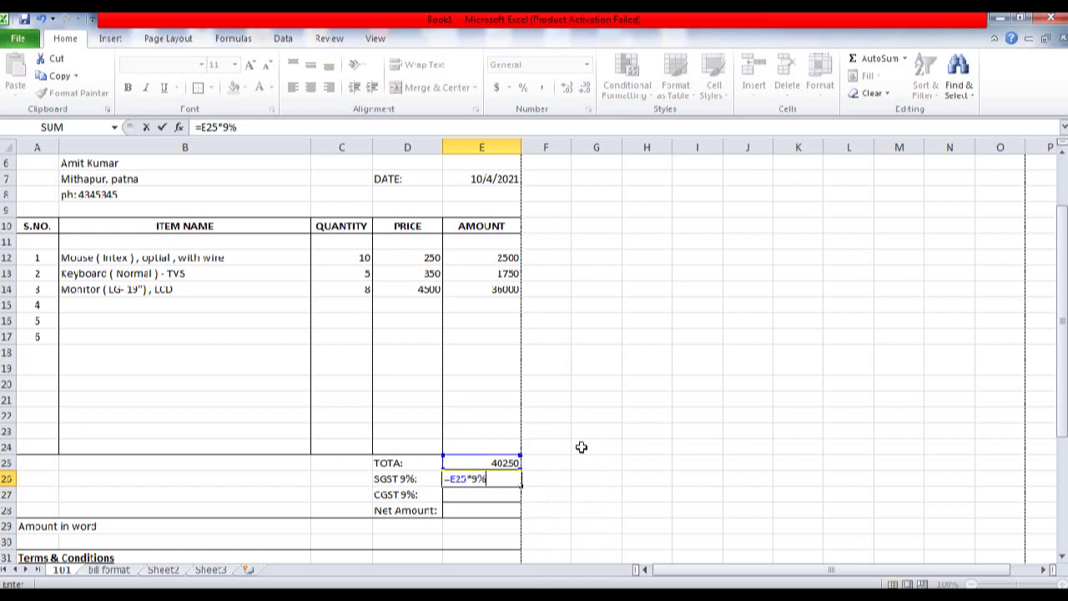
key(Return)
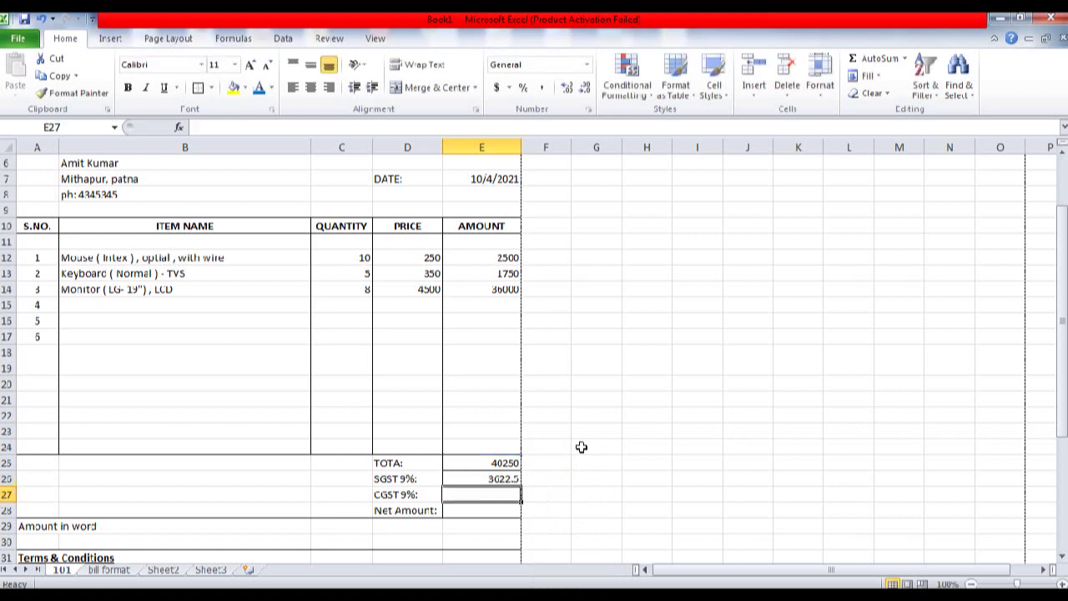
text(=E25*9)
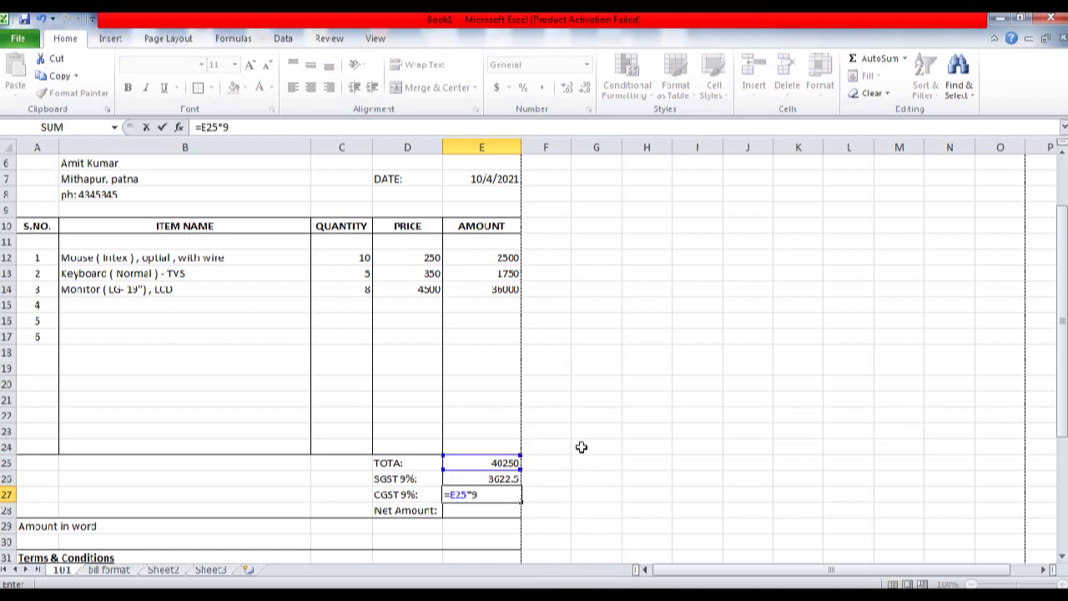
text(%)
key(Return)
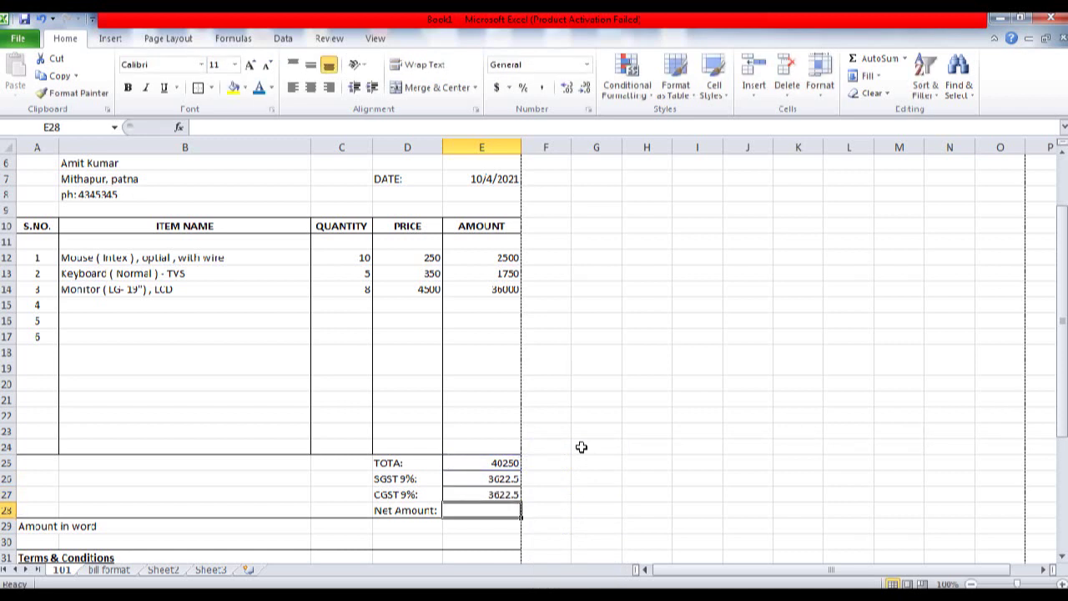
Calculate the net amount in cell E28 with =E25+E26+E27
text(=E25+)
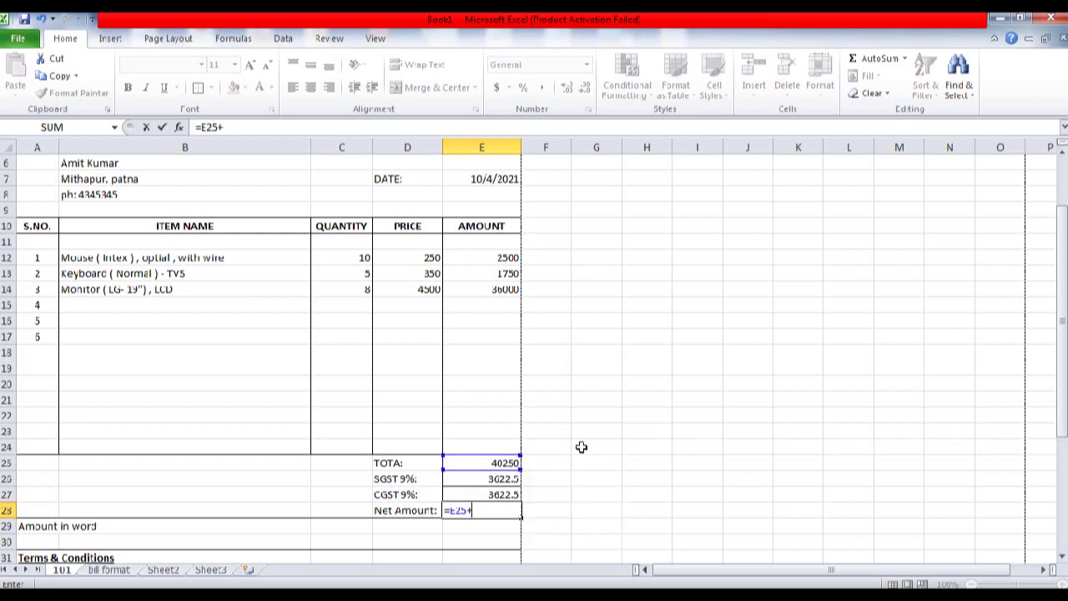
text(E26+E27)
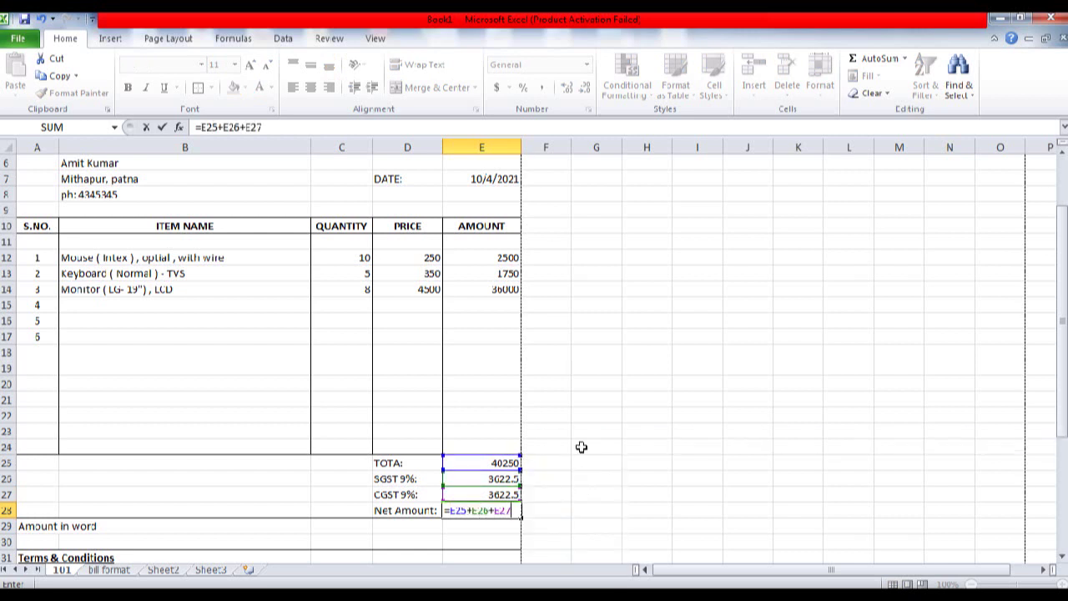
key(Return)
Enter the amount in words in cell B30 as "FOURTY SEVEN THOUSAND FOUR HUNDRED NINTY FIVE ONLY"
key(Return)
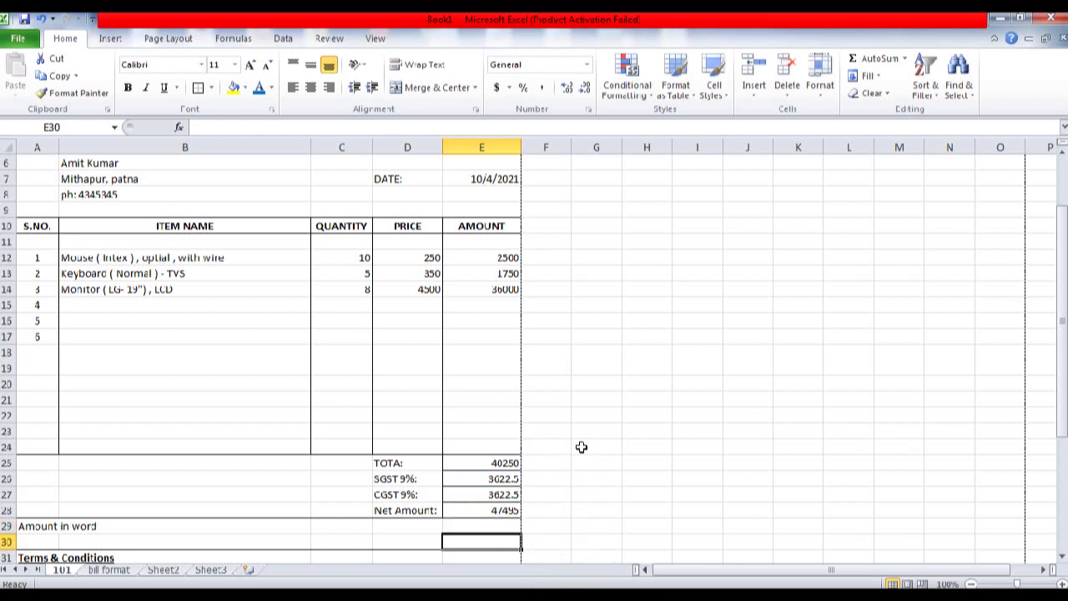
key(Left)
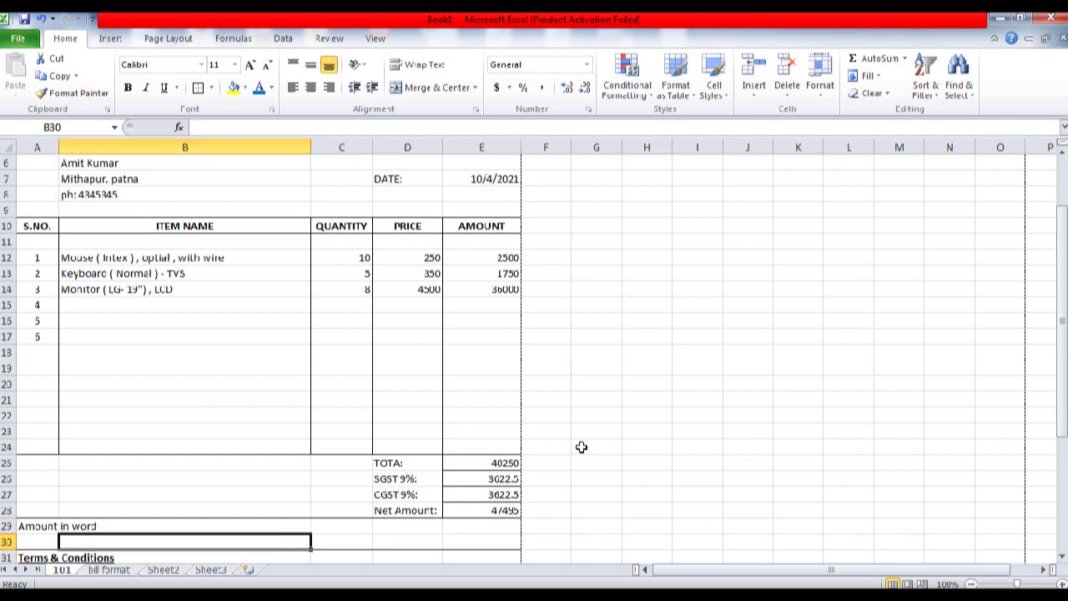
text(F)
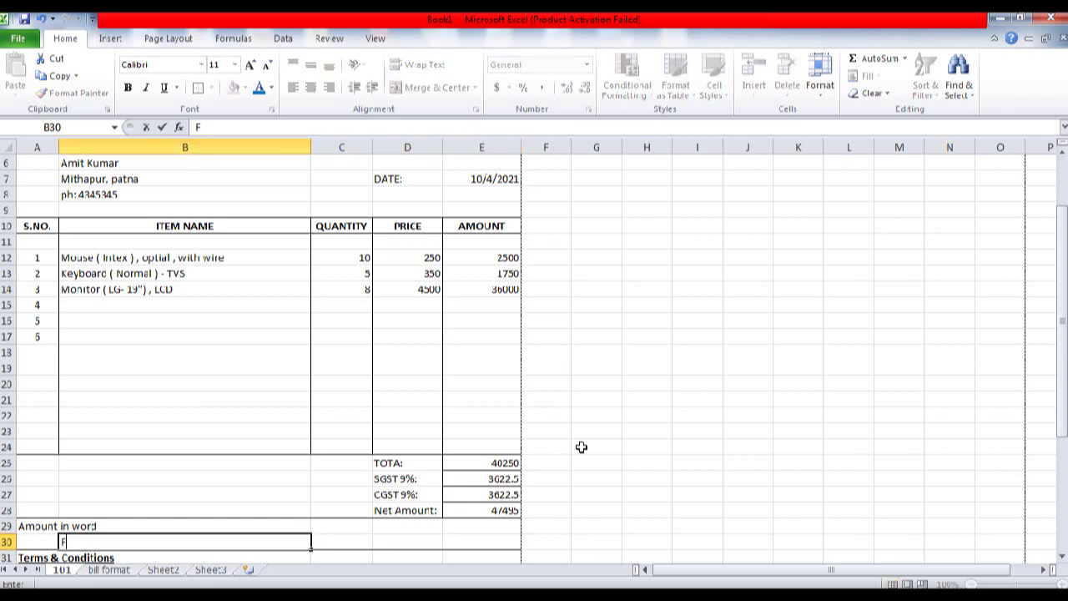
text(OURTY SEVEN THOUSA)
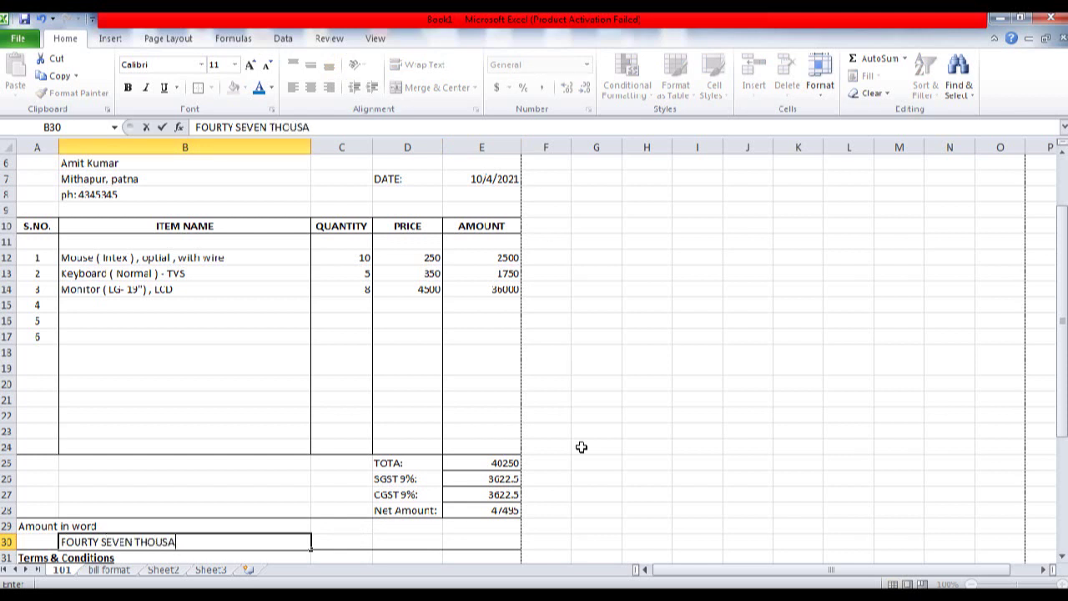
text(ND FOUR HUN)
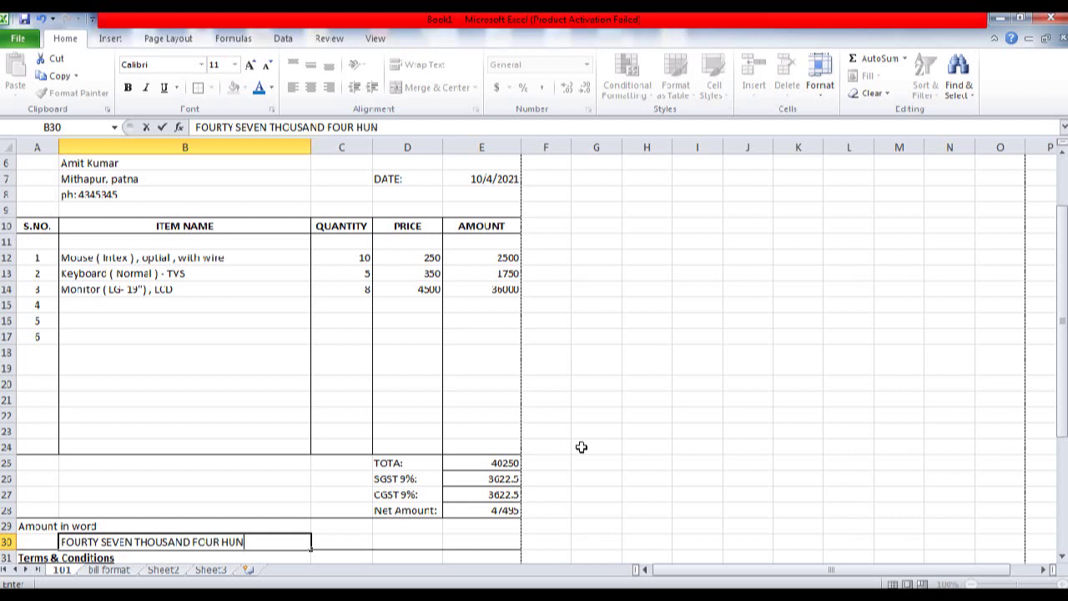
text(DRED NI)
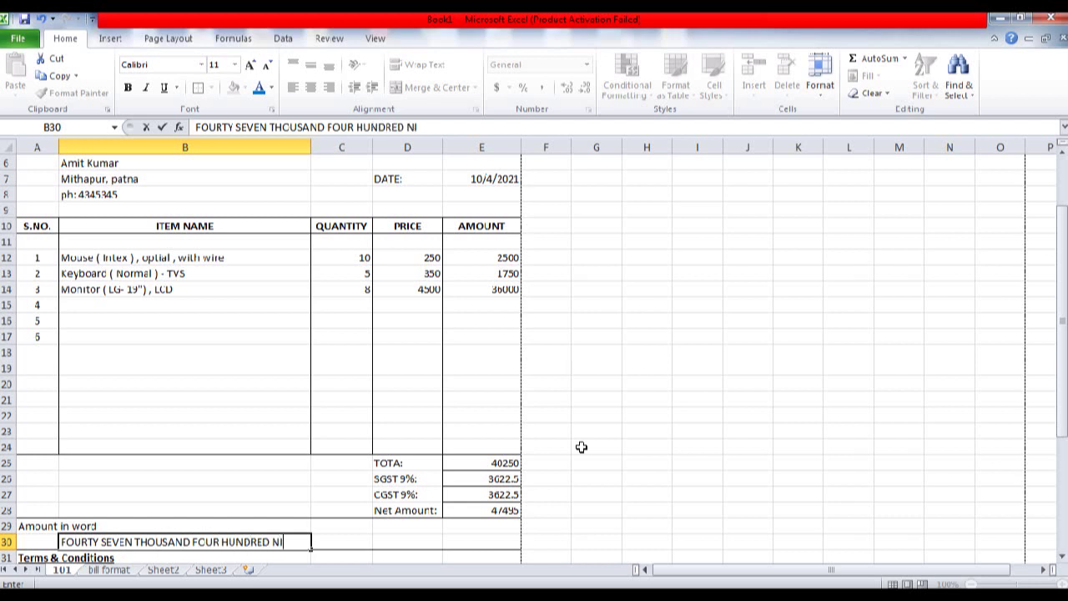
text(N)
text(TY)
text( FIVE ONL)
text(Y)
key(Return)
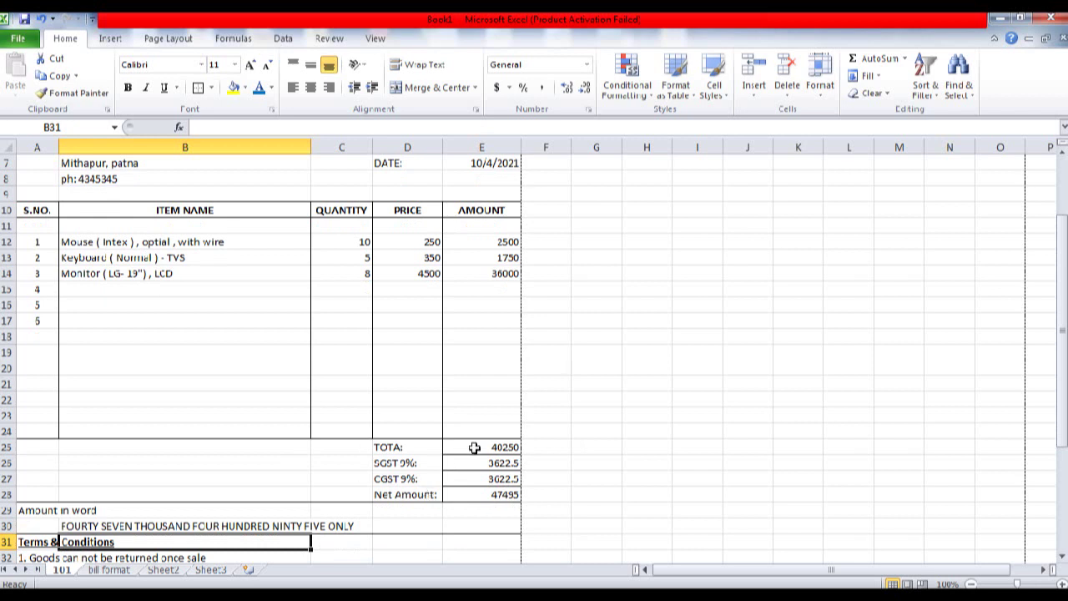
Apply the Number format to the totals in cells E25 to E28 and the item amounts in E12 to E14
drag(475, 446, 473, 497)
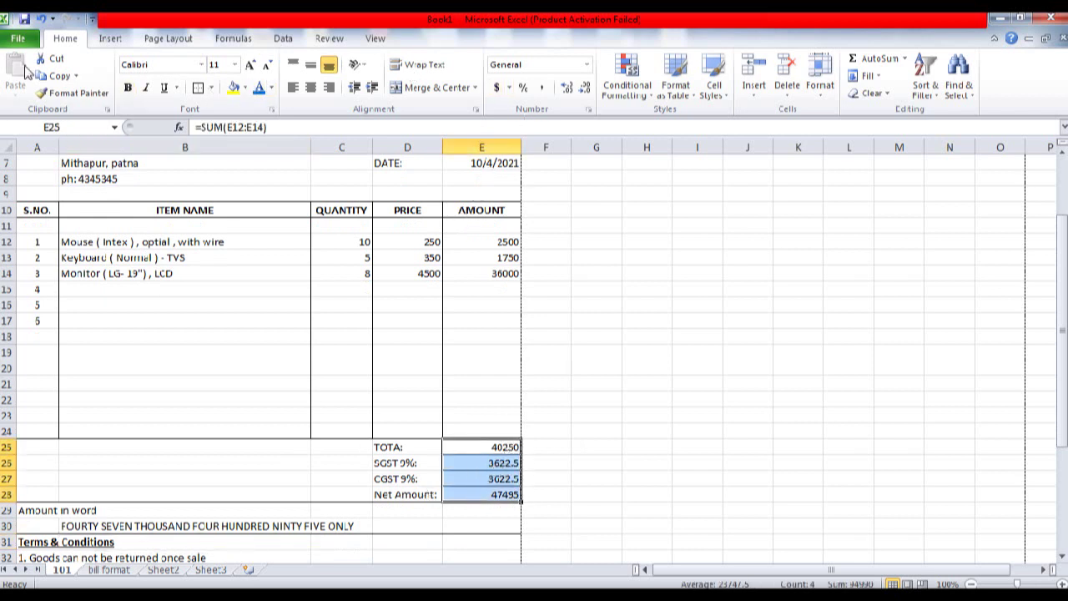
click(588, 65)
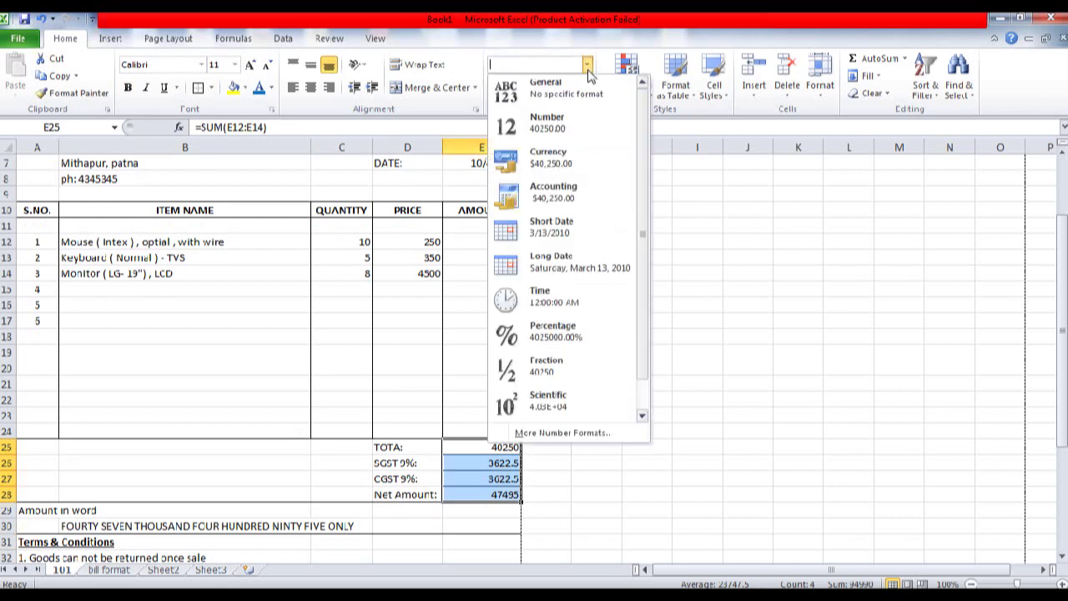
click(559, 134)
drag(501, 241, 496, 273)
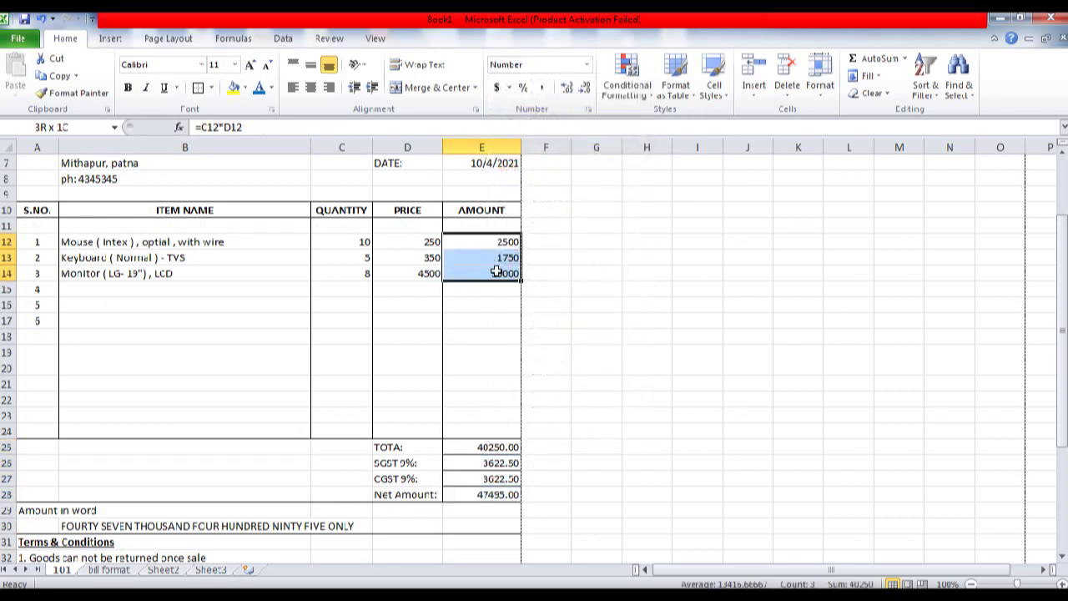
click(587, 65)
click(575, 125)
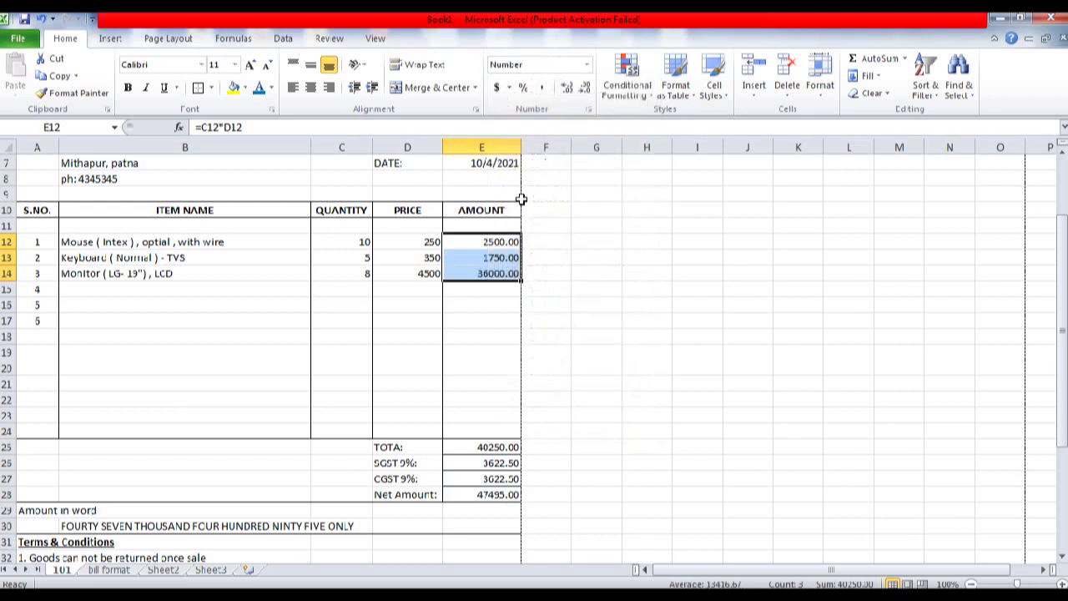
Apply the Number format to the item prices in cells D12 to D14
drag(423, 240, 424, 273)
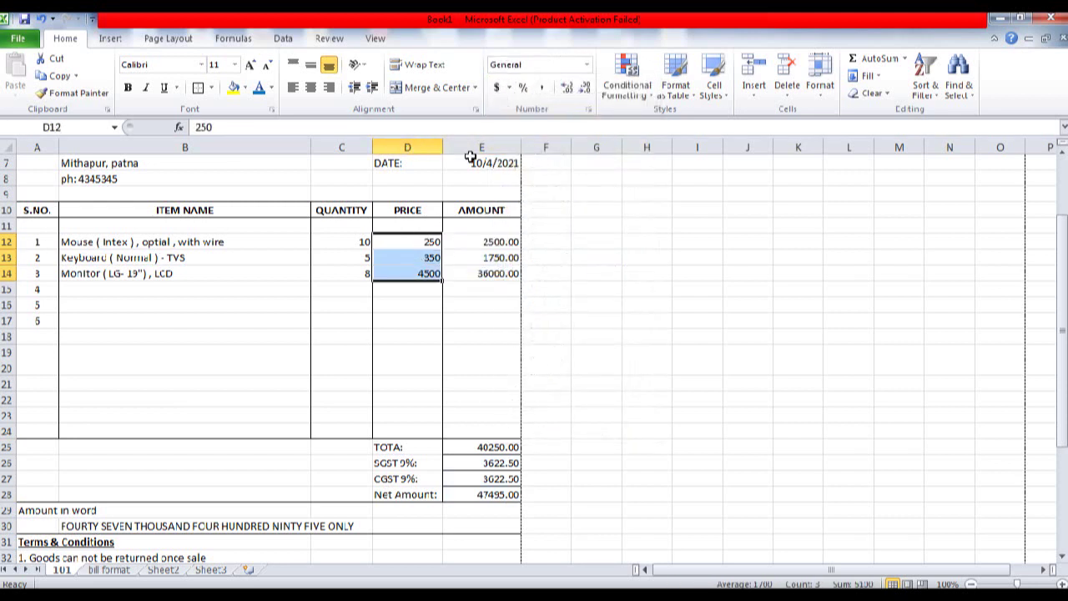
click(587, 65)
click(571, 125)
click(401, 336)
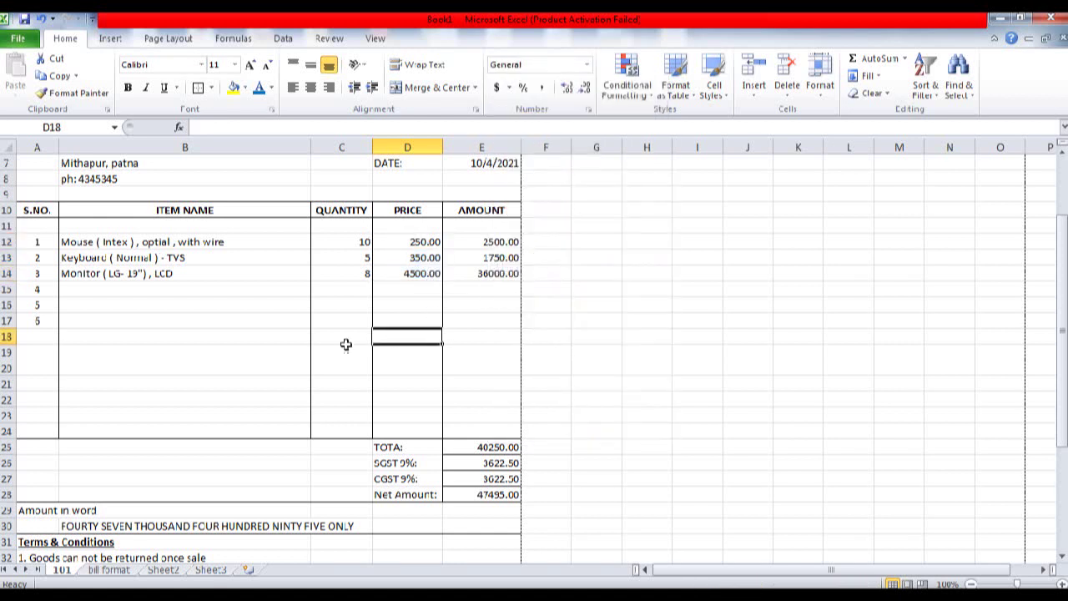
Review the completed invoice on the sheet and in print preview, and check the blank "bill format" sheet before returning to 101
click(296, 399)
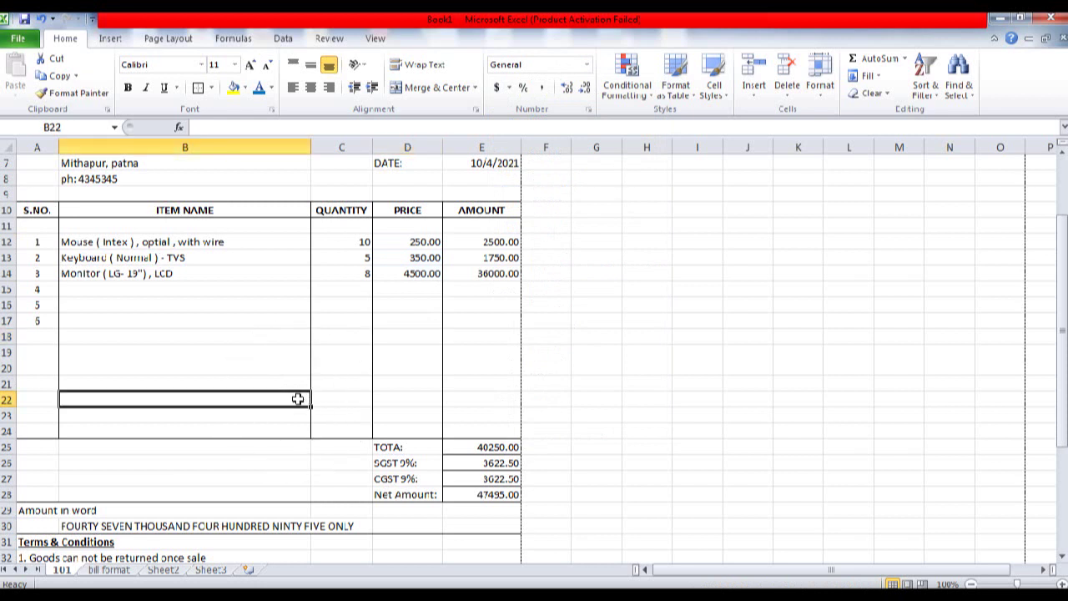
scroll(298, 439, down, 7)
scroll(297, 439, up, 9)
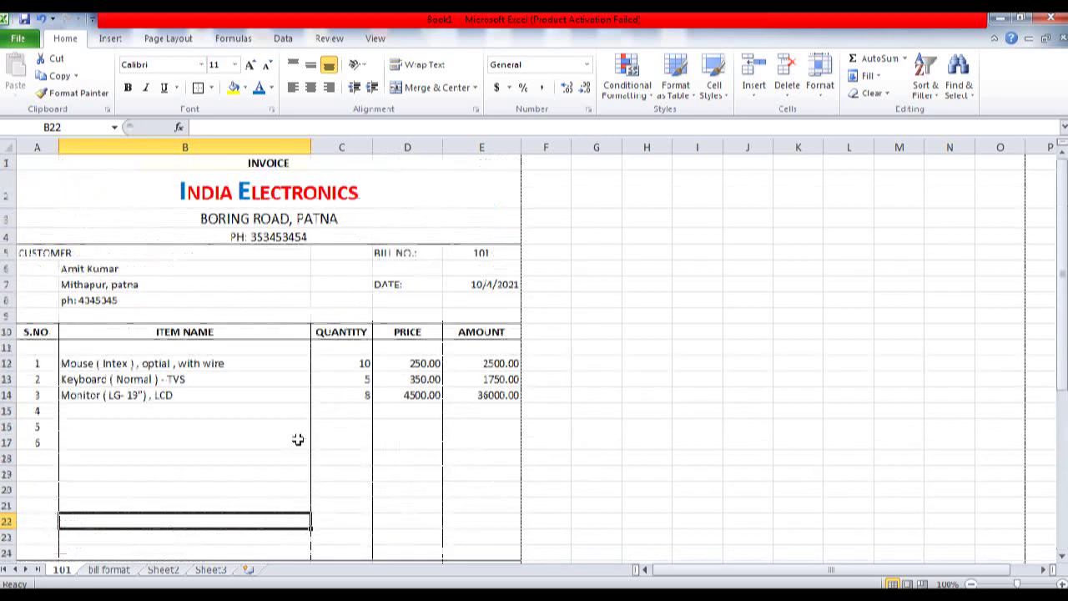
key(ctrl+p)
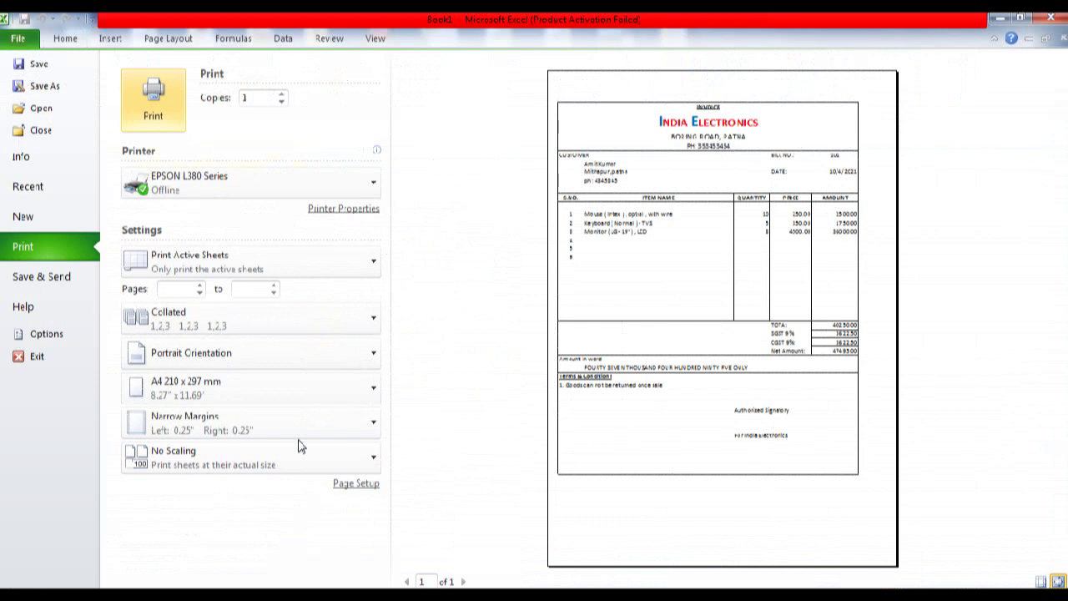
key(Escape)
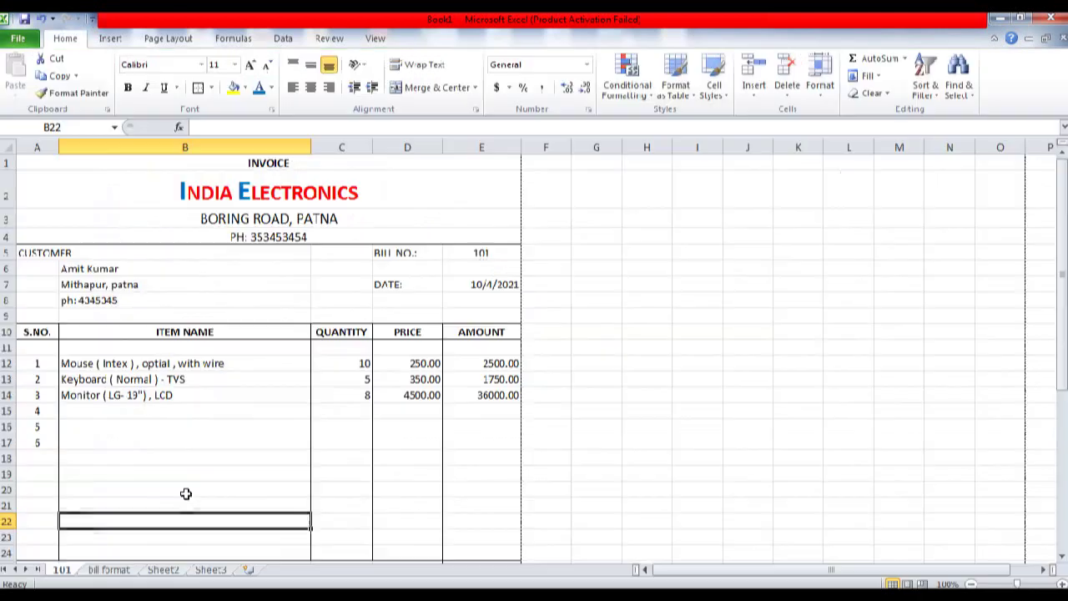
click(110, 570)
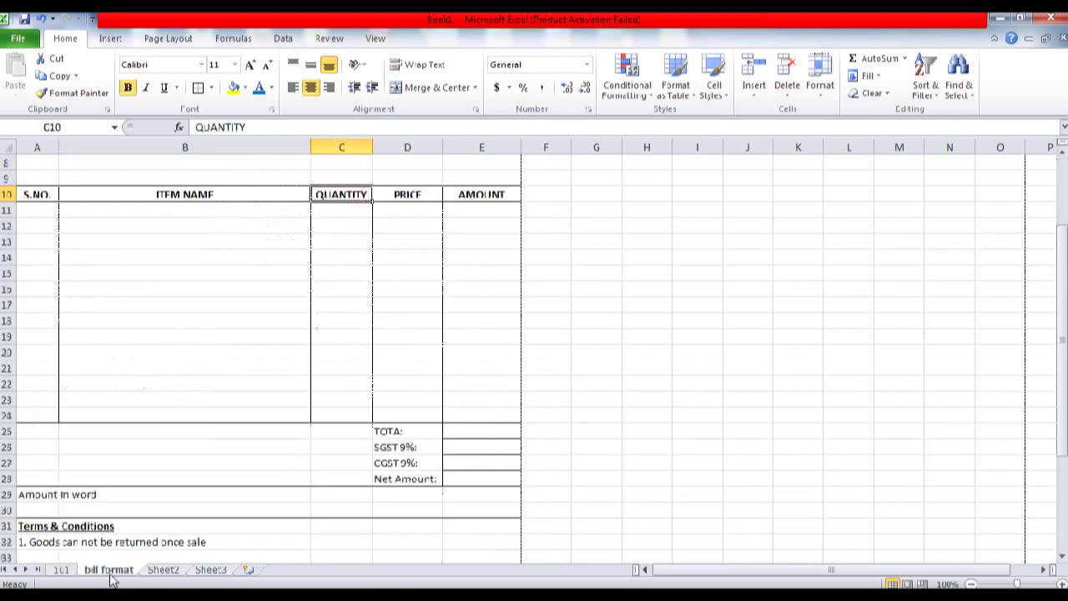
click(63, 571)
right_click(70, 574)
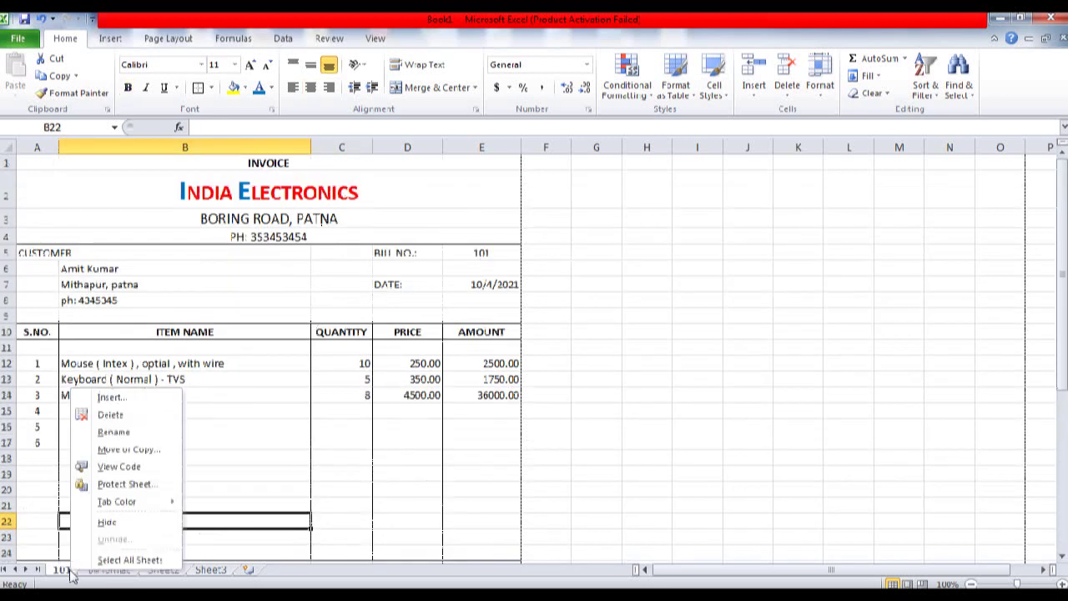
click(134, 432)
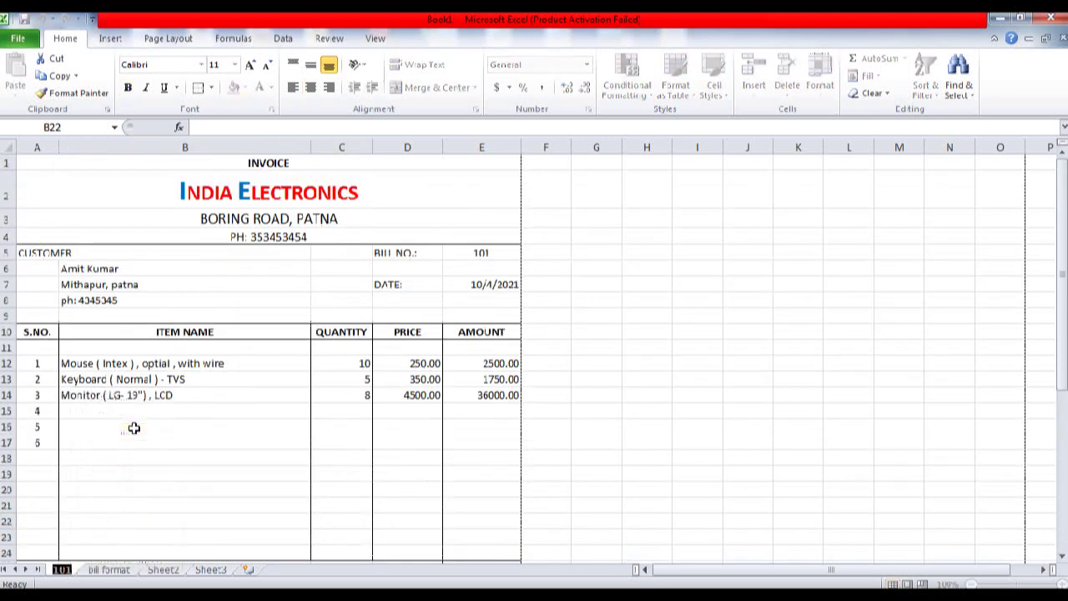
key(Return)
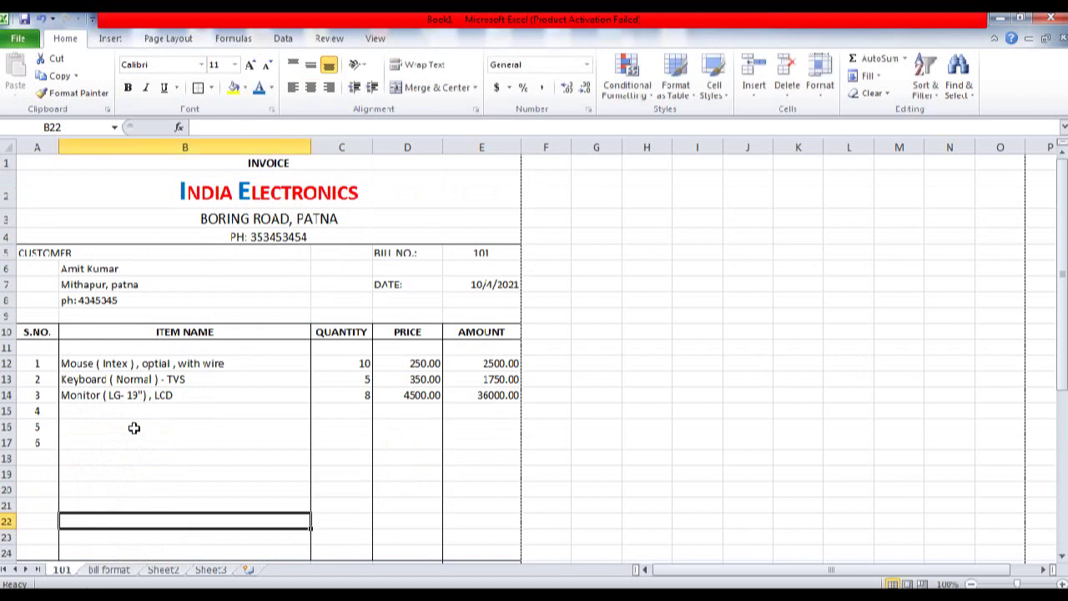
Create a copy of sheet 101 and place it before sheet 101 in the same workbook
click(100, 570)
click(65, 573)
right_click(68, 574)
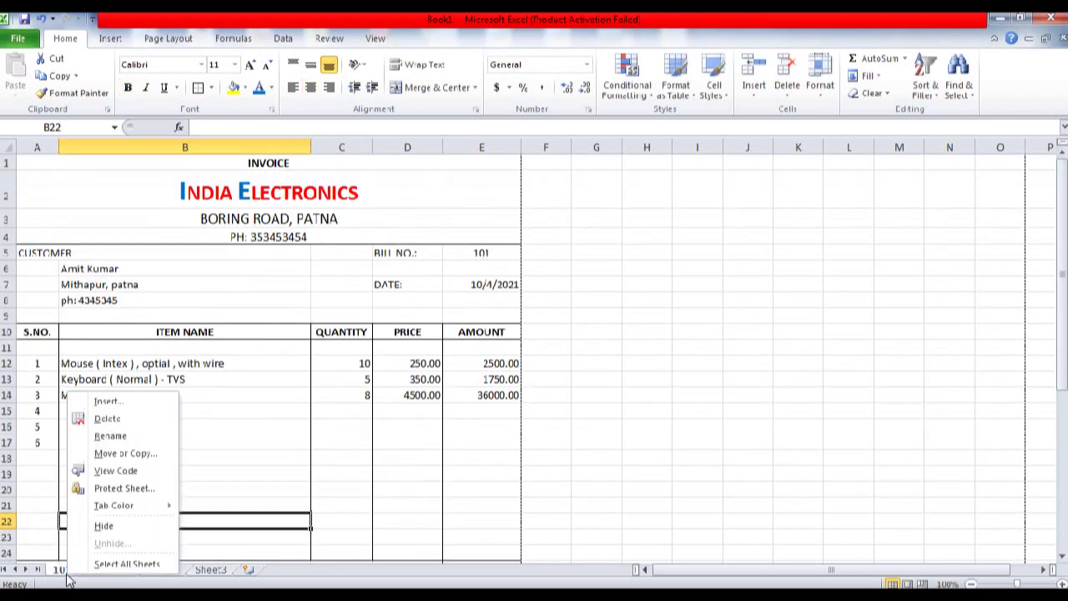
click(150, 452)
click(73, 512)
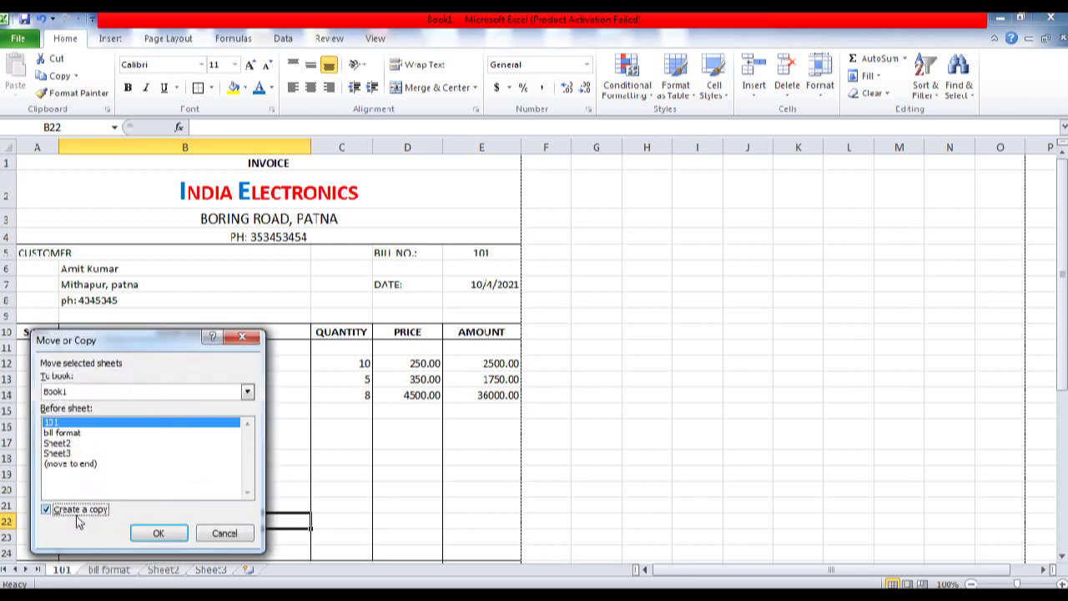
click(158, 533)
Rename the copied sheet as 102
right_click(82, 573)
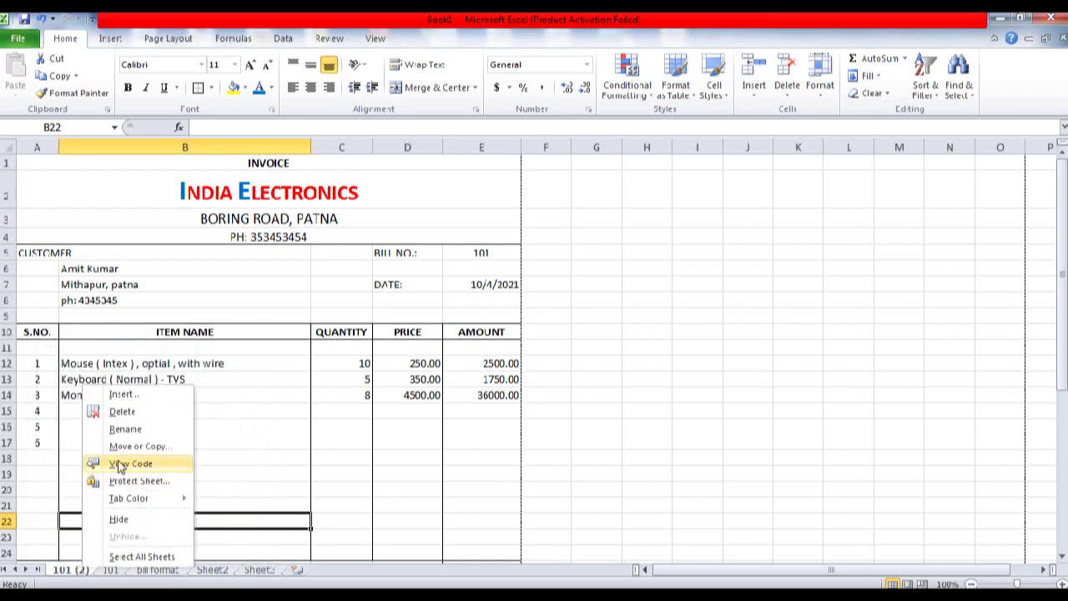
click(132, 428)
text(102)
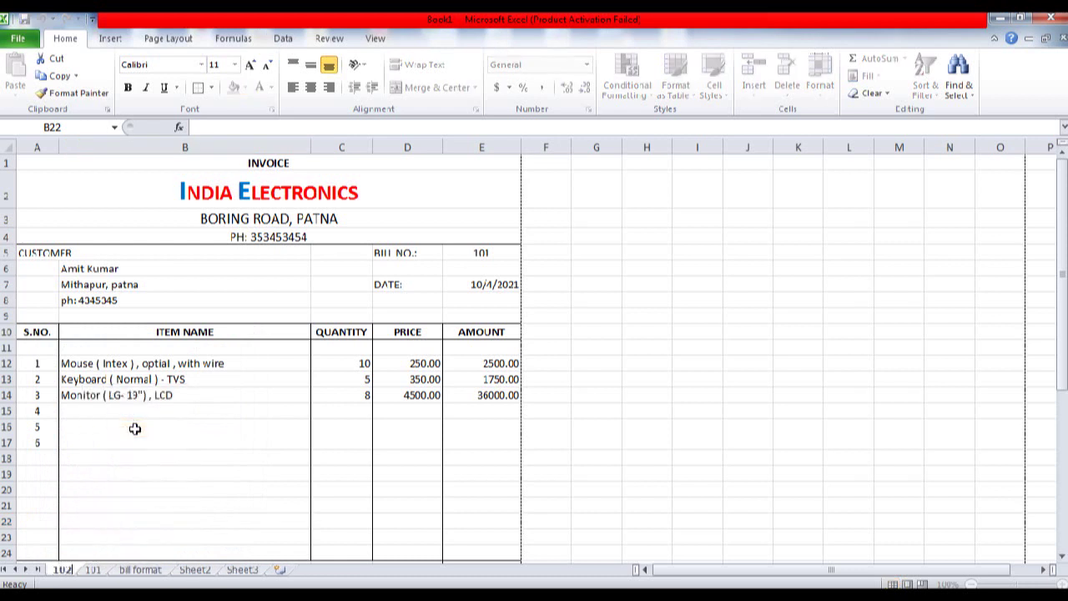
key(Return)
Set the bill number in cell E5 of the new invoice to 102
key(Right)
key(Right)
key(Right)
key(Up)
key(Up)
key(Up)
key(Up)
key(Up)
key(Up)
key(Up)
key(Up)
key(Up)
key(Up)
key(Up)
key(Up)
key(Up)
key(Up)
key(Up)
key(Up)
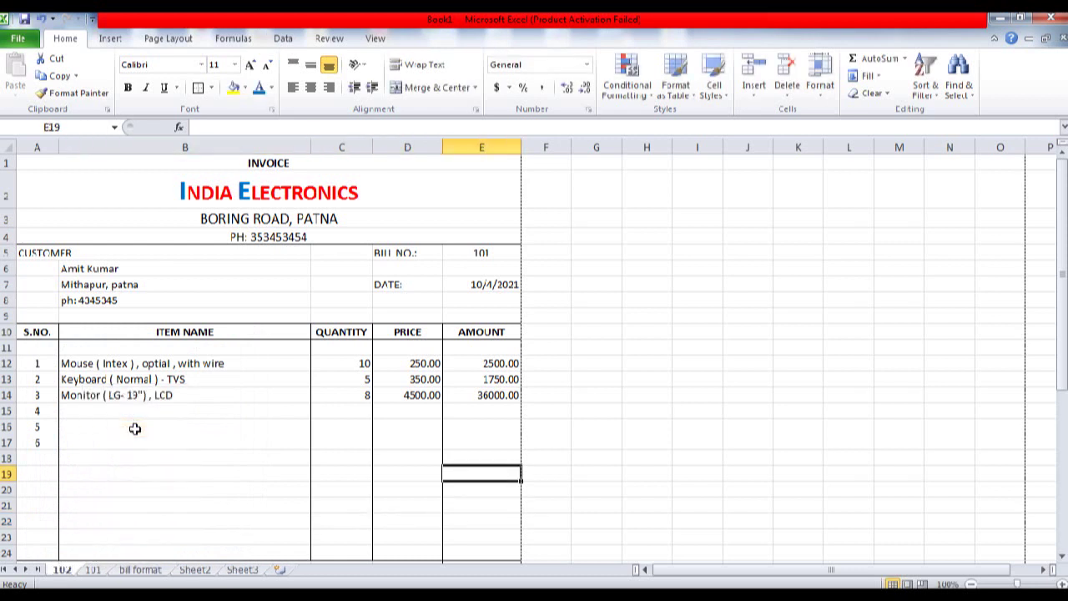
key(Up)
text(102)
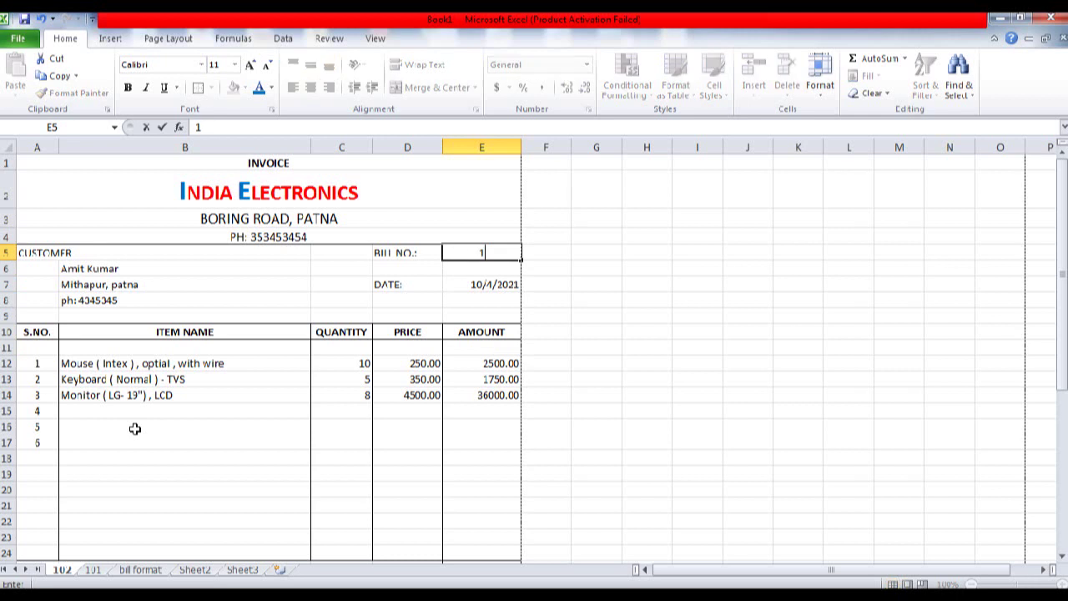
key(Return)
Replace the customer name in cell B6 with the new customer's full name
key(Down)
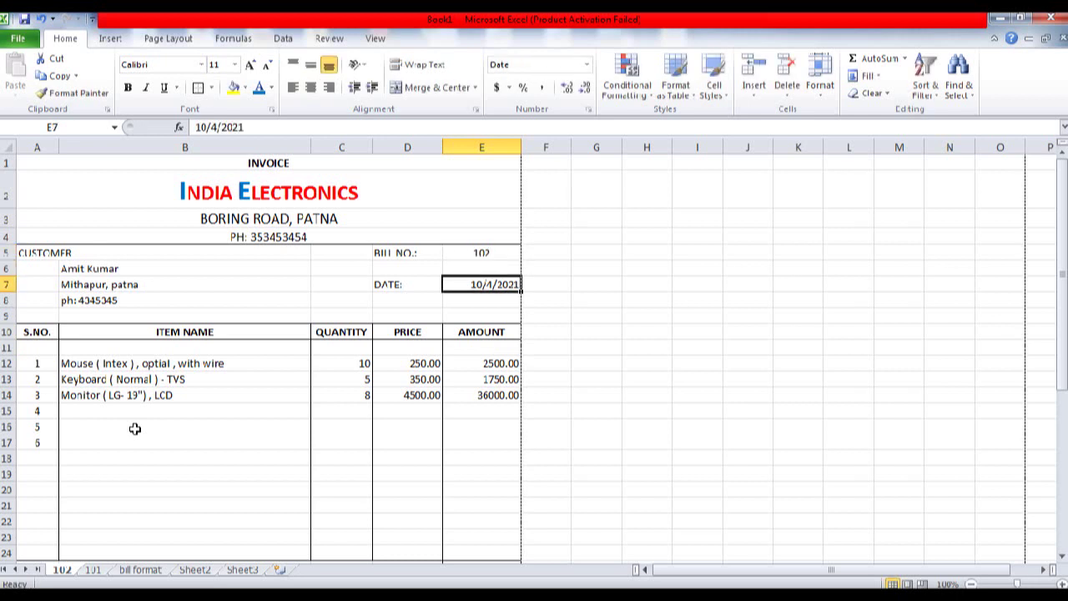
key(Left)
key(Left)
key(Left)
key(Left)
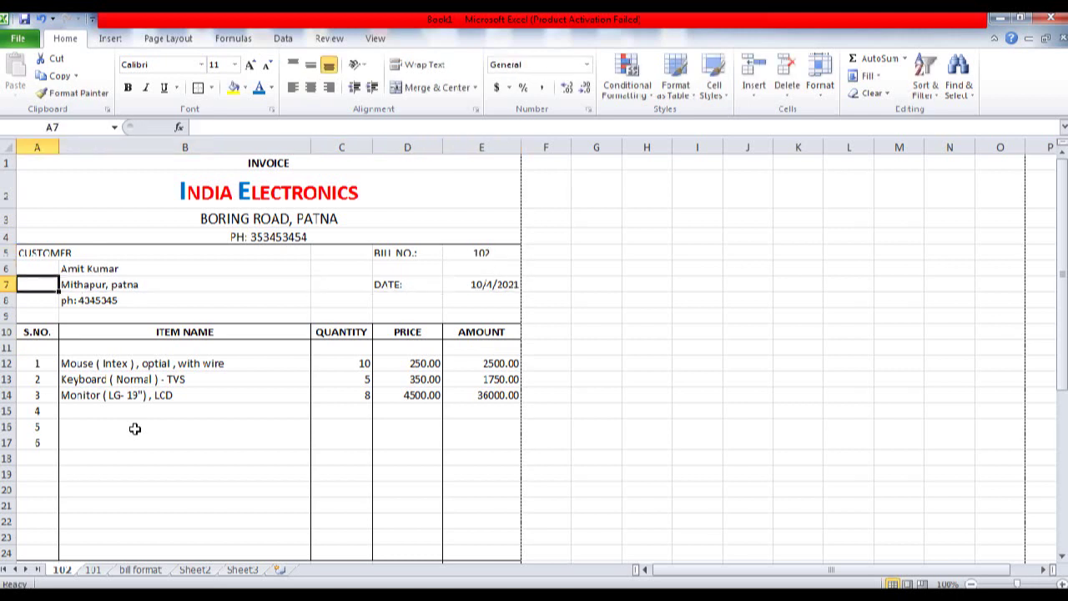
key(Up)
key(Right)
text(viajy)
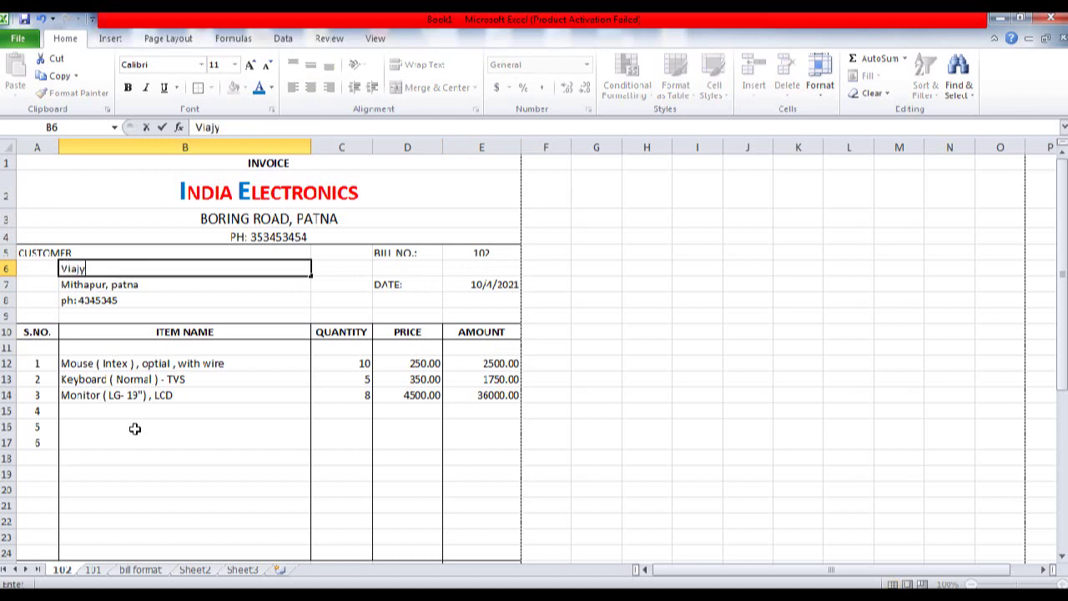
key(BackSpace)
key(BackSpace)
key(BackSpace)
text(jay kumar)
key(Return)
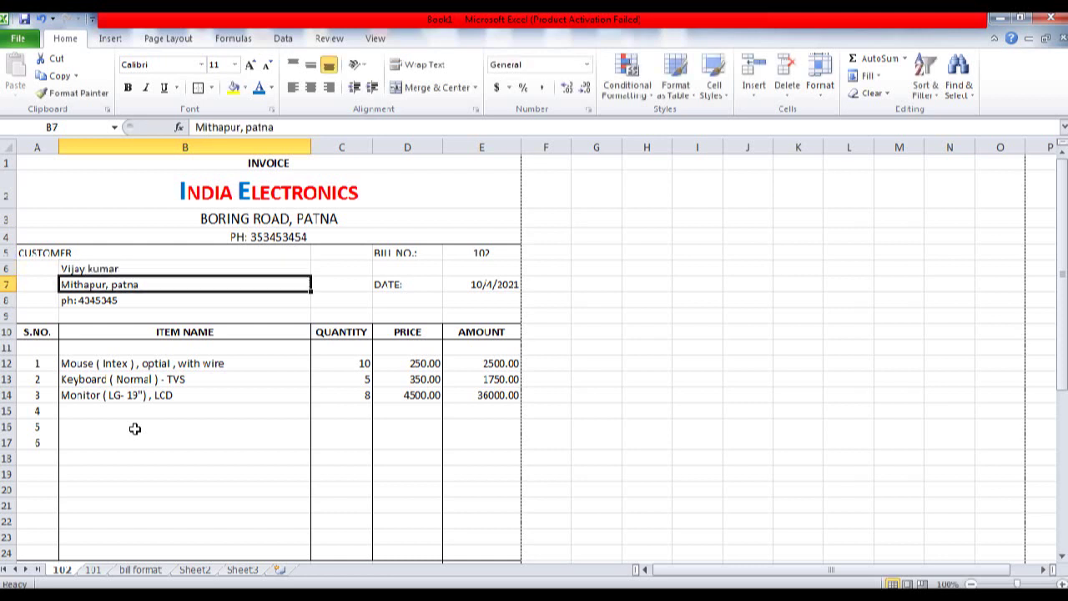
Replace the customer's address in cell B7 and the phone number in cell B8 with the new customer's details
key(BackSpace)
text(Sipara, Patna)
key(Return)
text(ph: 4534534)
key(Return)
Replace the third item name in cell B14 with "UPS ( INTEX)"
key(Return)
key(Return)
key(Return)
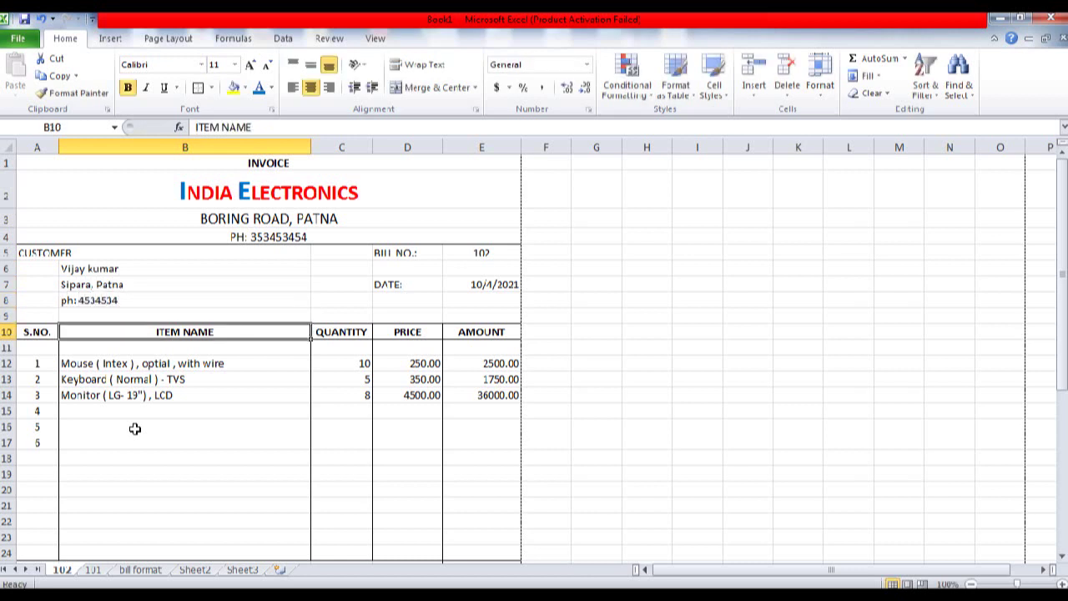
key(Return)
key(Return)
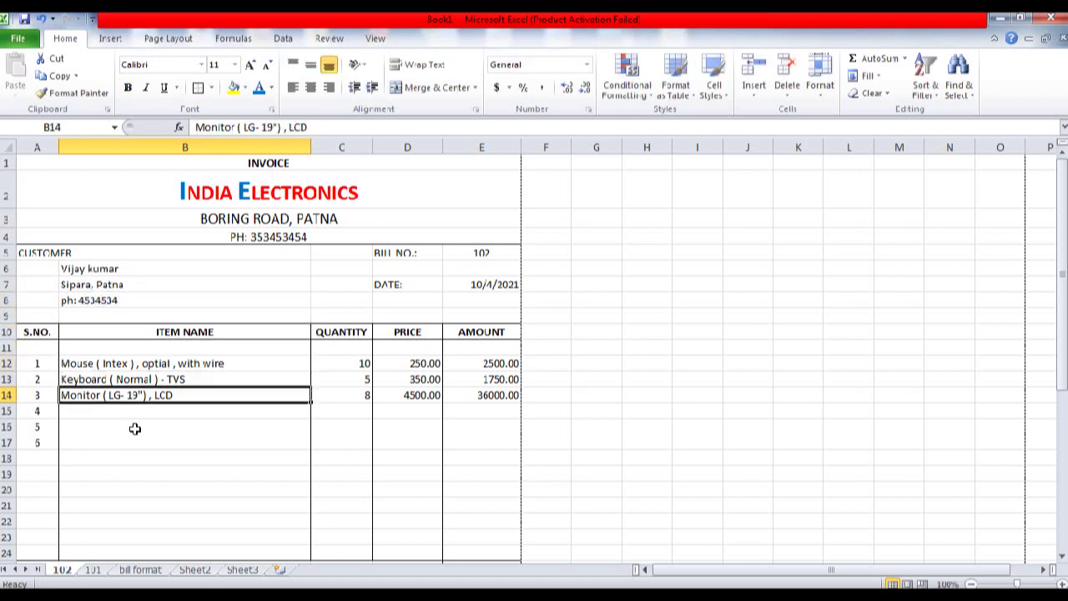
key(Delete)
text(UPS)
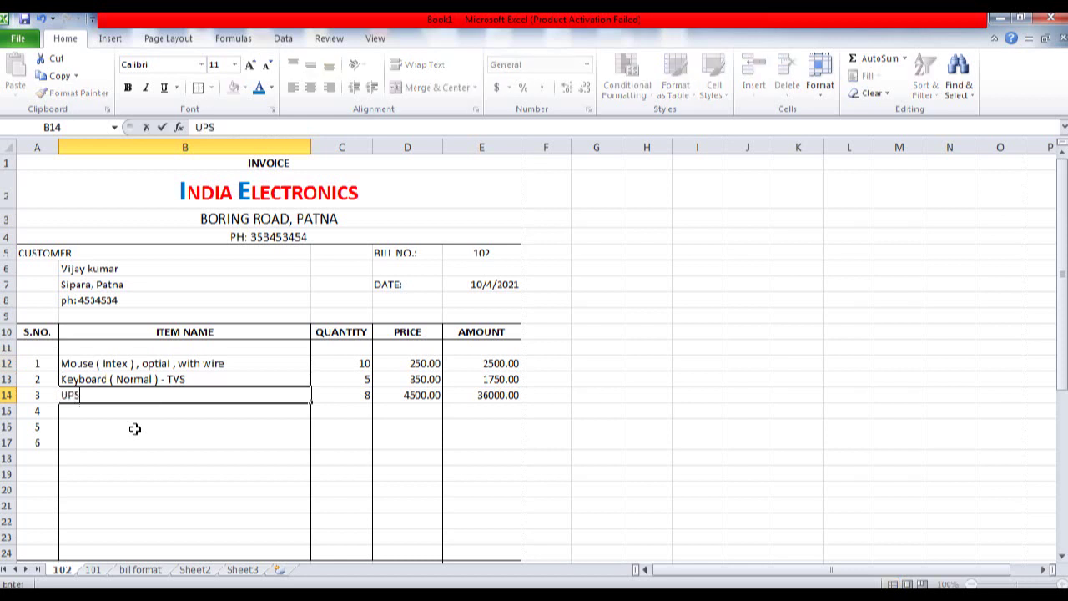
text( ( INTEX)
key(BackSpace)
key(BackSpace)
text(EX)
key(Tab)
Set the item quantities in cells C12 to C14 to 4, 6 and 4
key(Up)
key(Up)
text(4)
key(Return)
text(6)
key(Return)
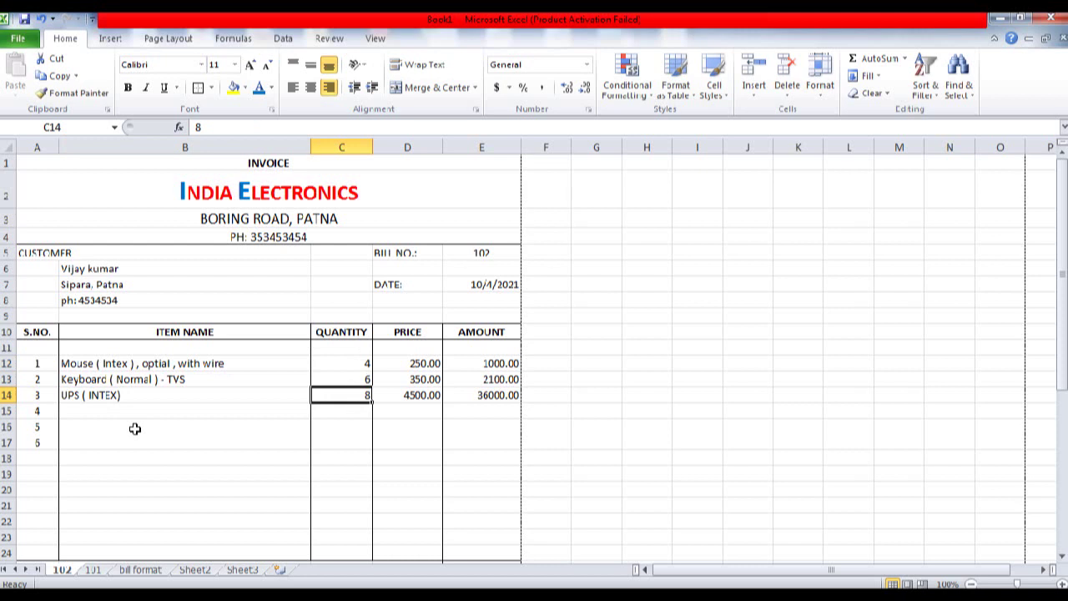
text(4)
key(Tab)
Set the item prices in cells D12 to D14 to 225, 340 and 1900
key(Up)
key(Up)
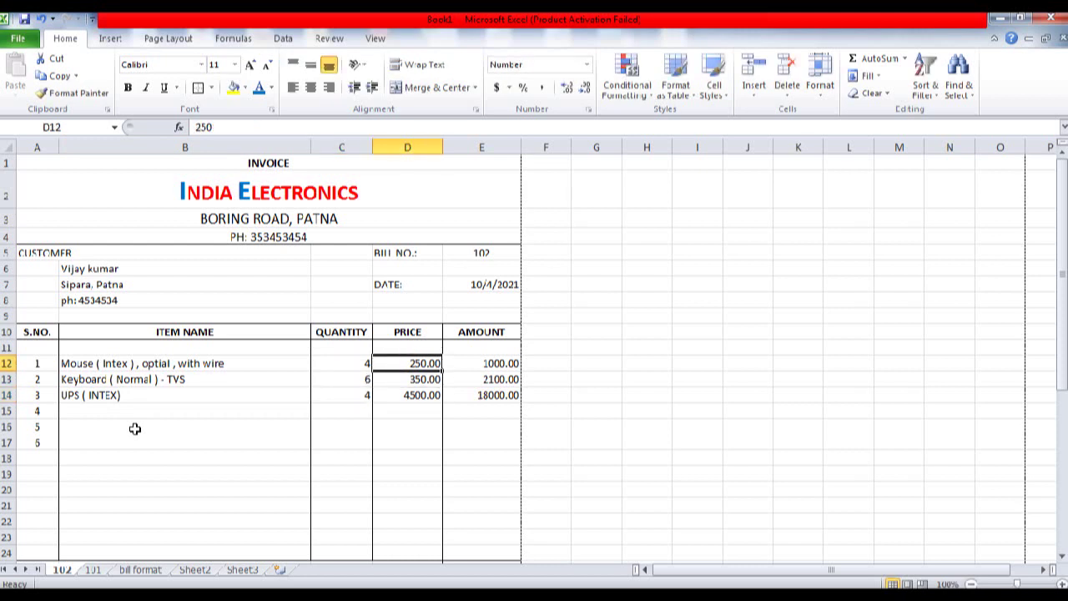
text(1225)
key(BackSpace)
key(BackSpace)
key(BackSpace)
text(225)
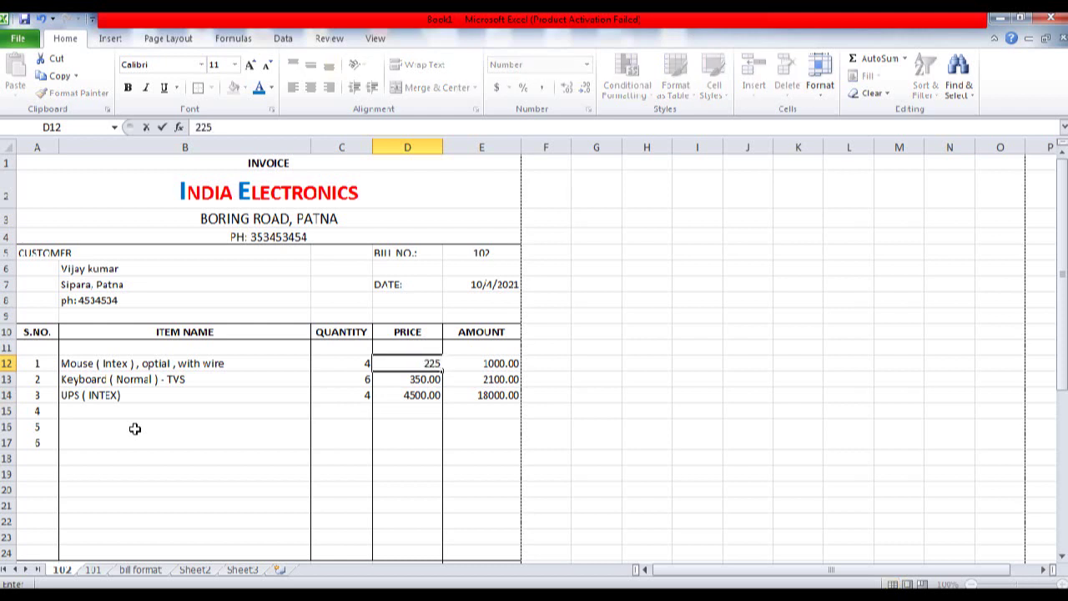
key(Return)
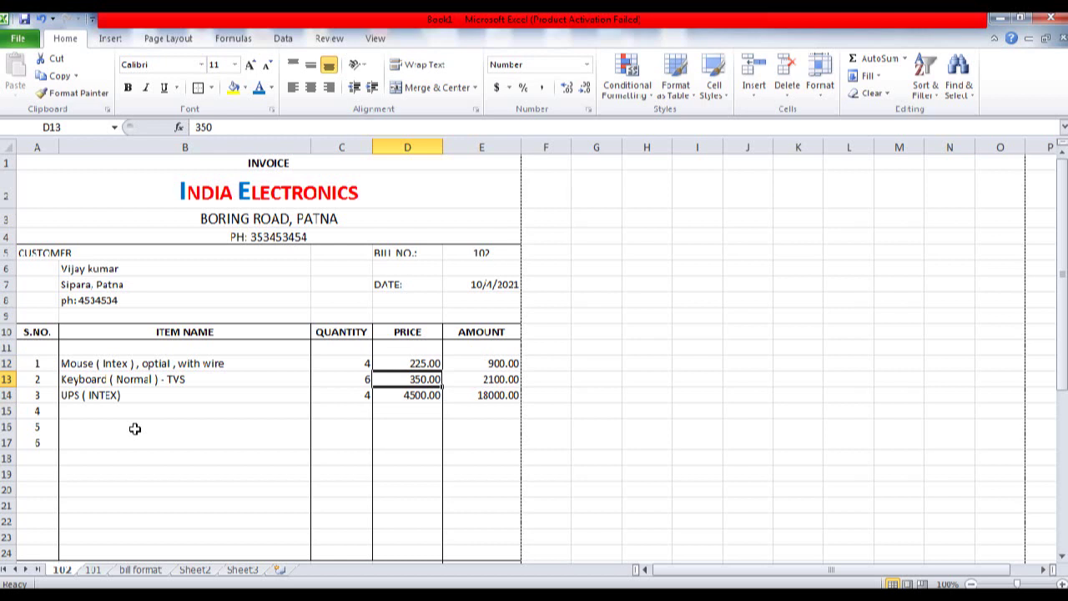
text(340)
key(Return)
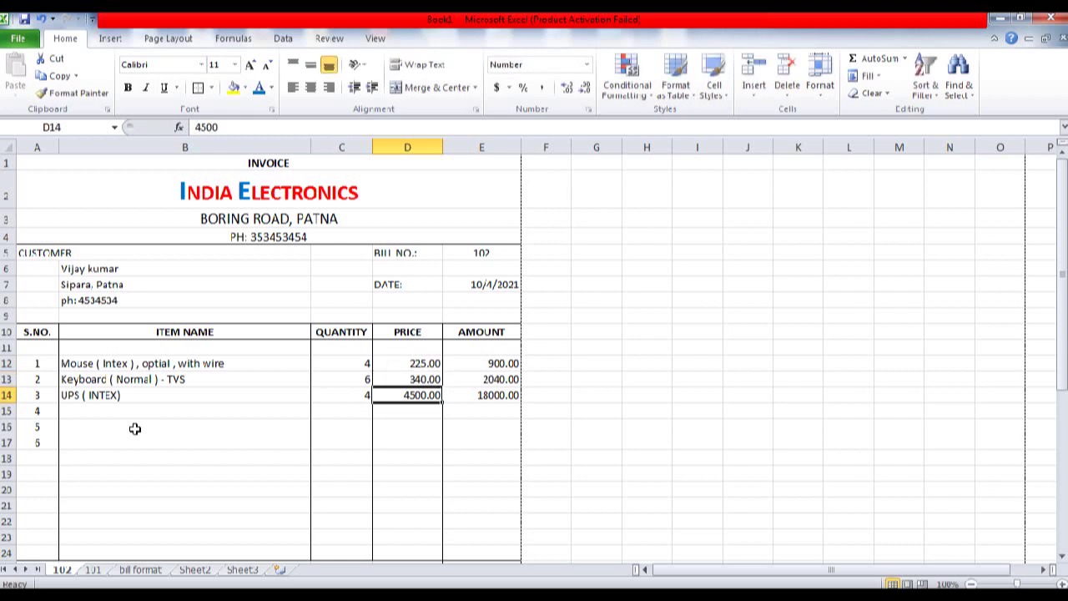
text(1900)
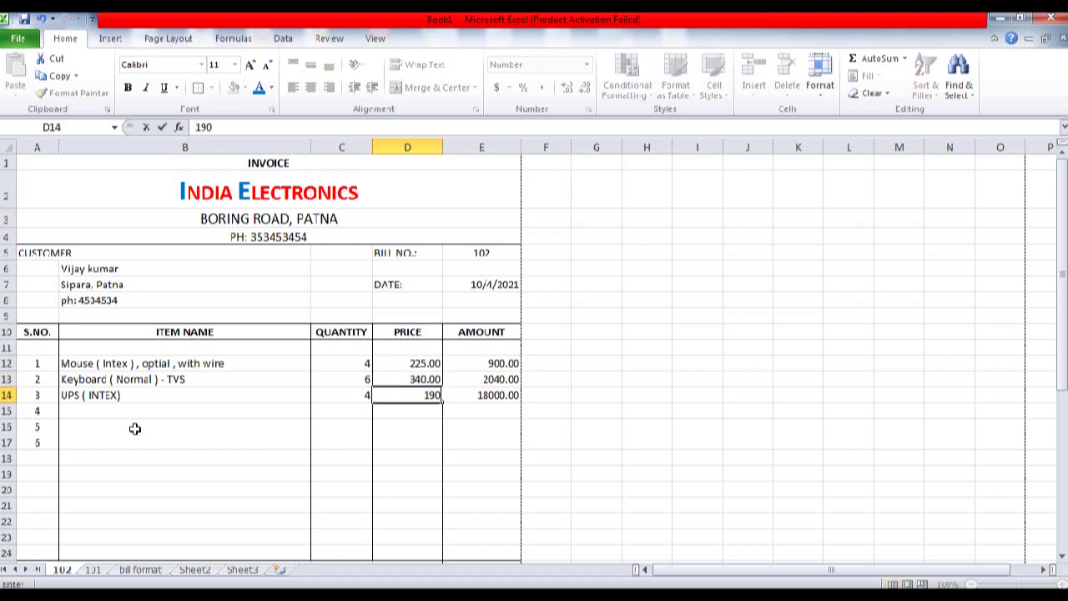
key(Return)
Check the formula-driven item amounts in column E, then the total, SGST, CGST and net amount cells below
key(Right)
key(Up)
key(Up)
key(Up)
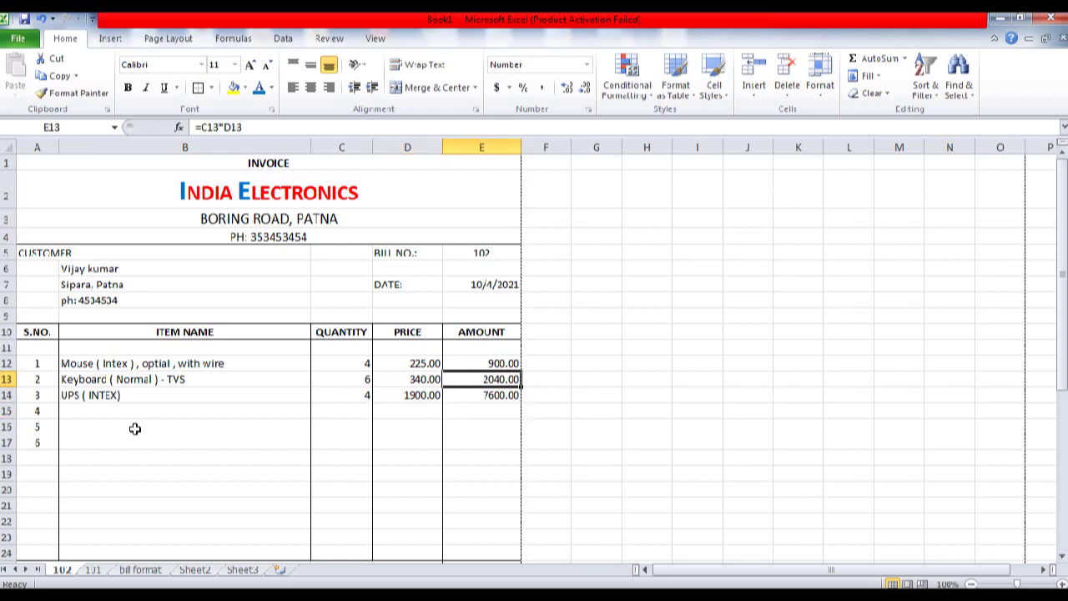
key(Down)
key(Down)
key(Down)
key(Down)
key(Down)
key(Down)
key(Down)
key(Down)
key(Down)
key(Down)
key(Down)
key(Down)
key(Down)
key(Down)
key(Down)
key(Down)
key(Up)
key(Up)
key(Up)
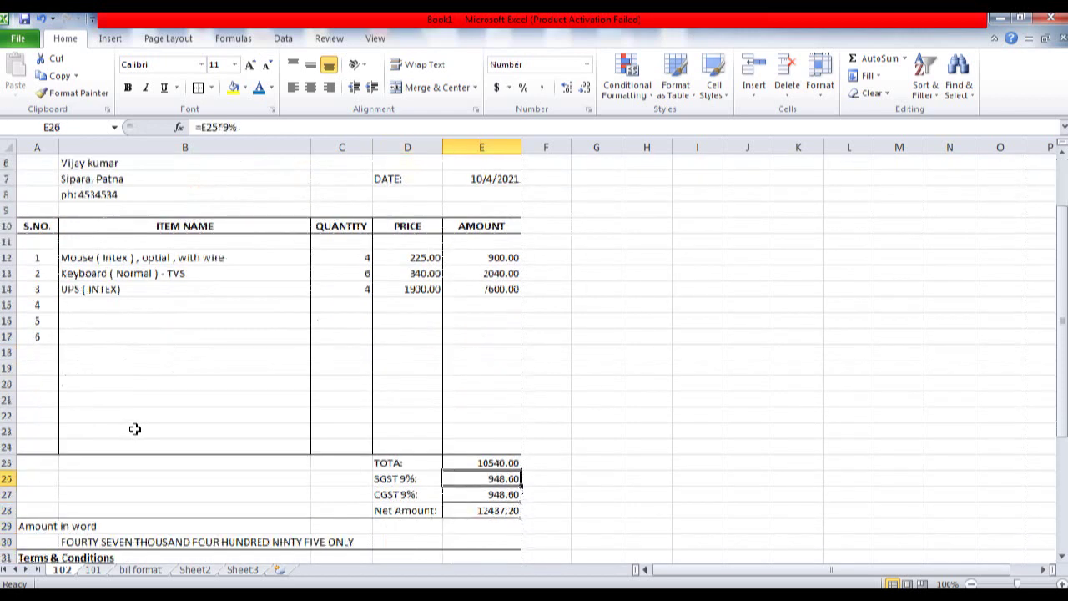
key(Down)
key(Down)
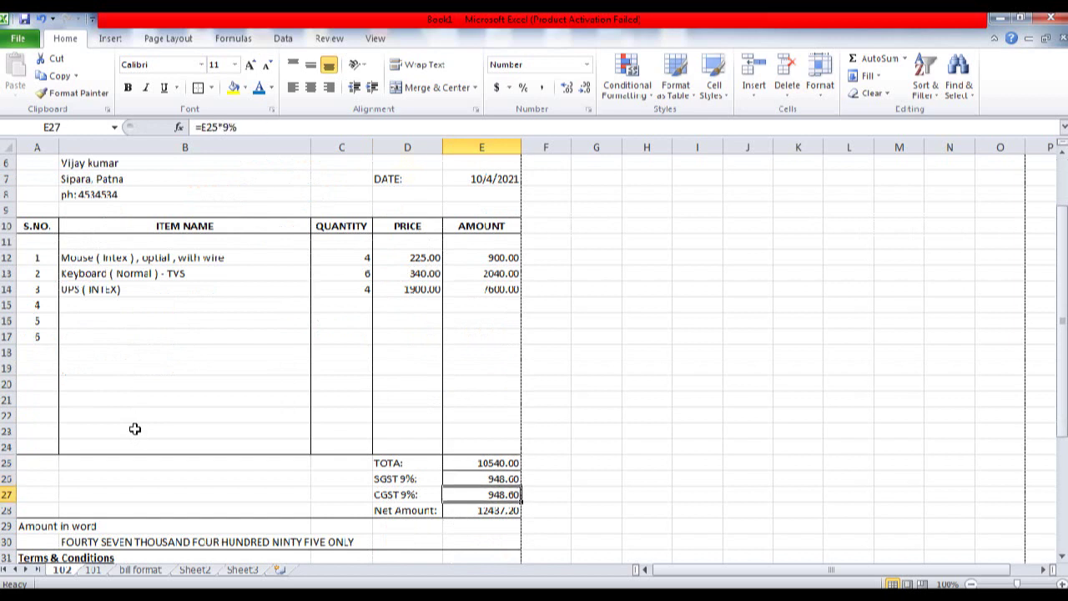
key(Down)
key(Down)
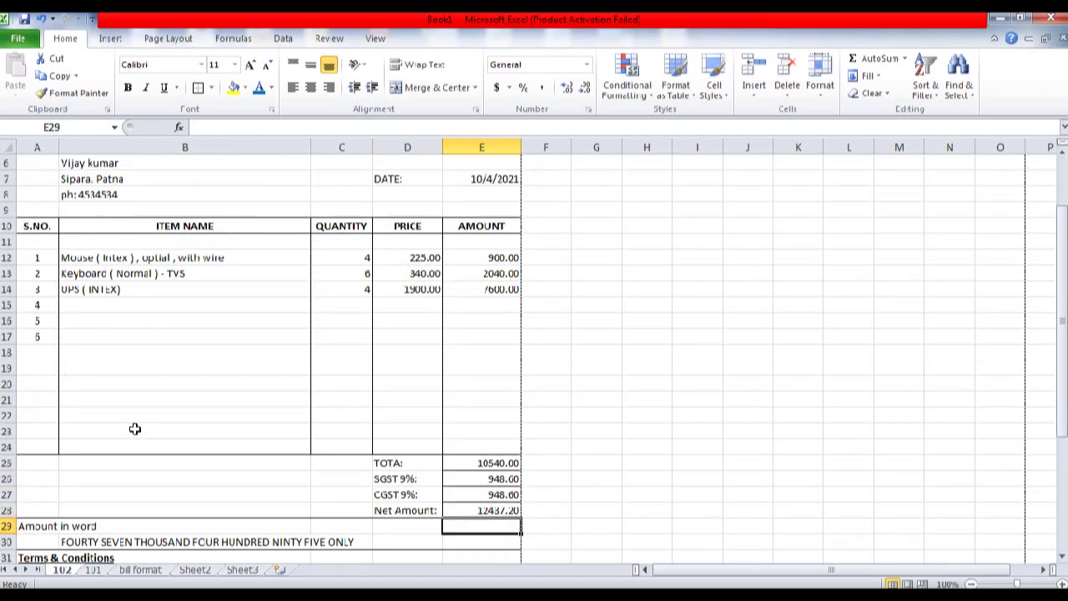
Replace the amount in words in cell B30 with "TWELVE THOUSAND FOUR HUNDRED THIRTY SEVEN ONLY"
key(Down)
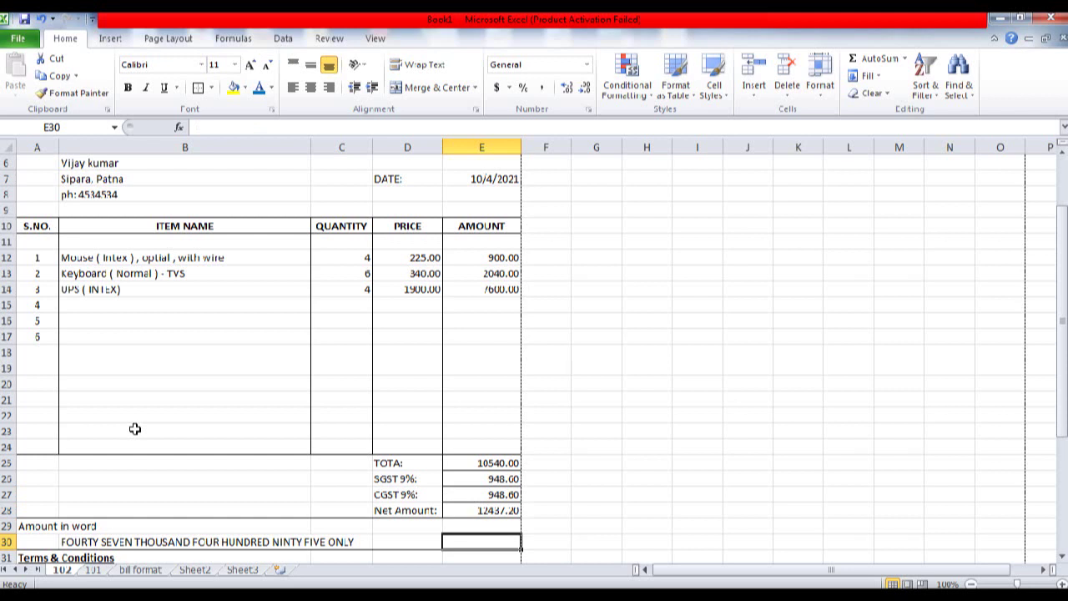
key(Left)
key(Left)
key(Left)
key(Left)
key(Right)
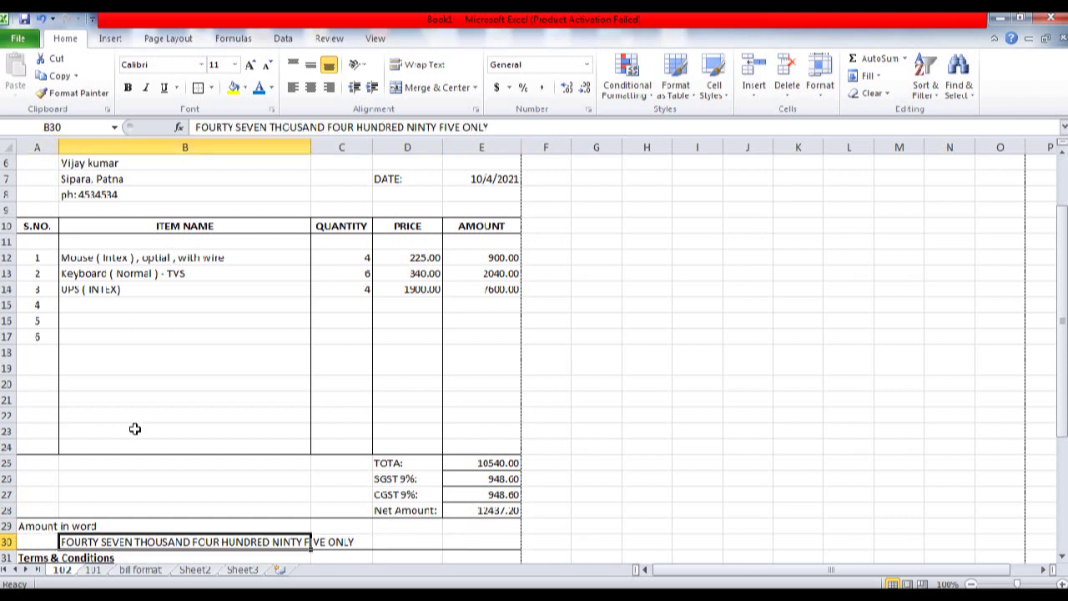
text(TWE)
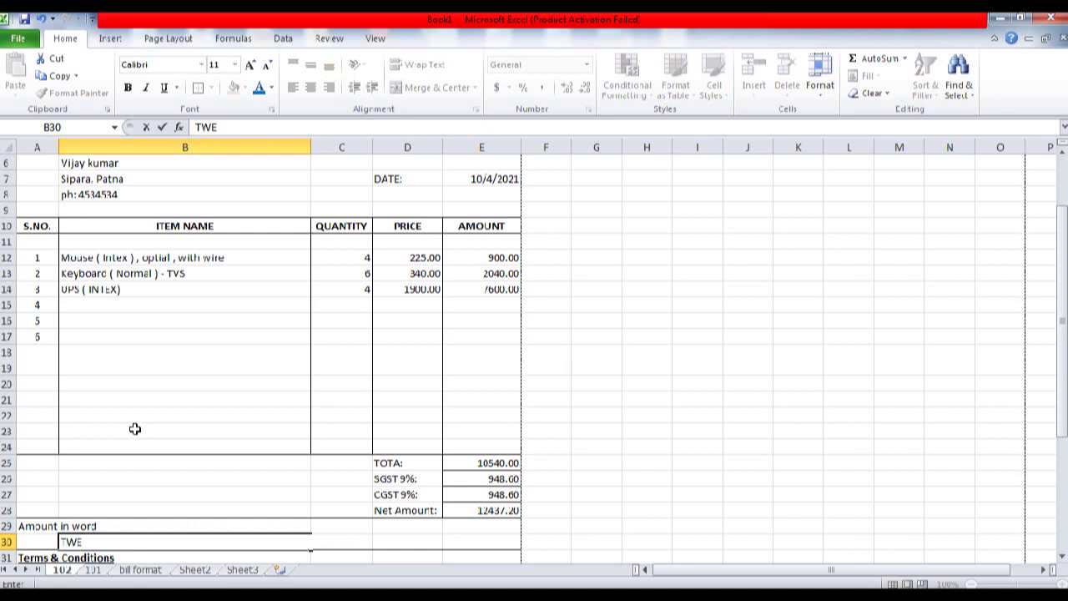
text(LVE THOUSAND FOU)
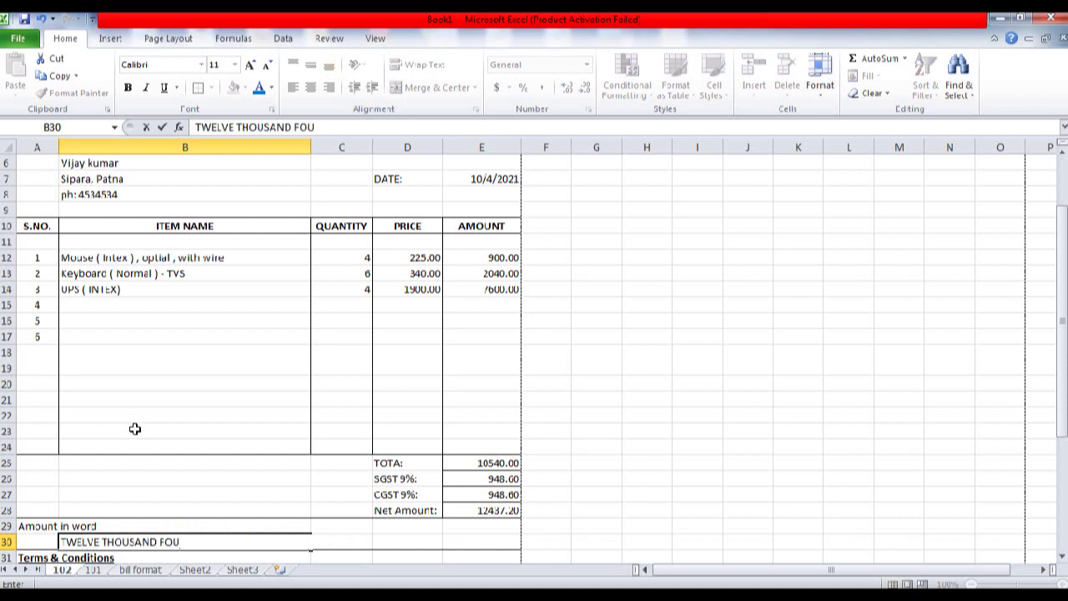
text(R HUNDRED)
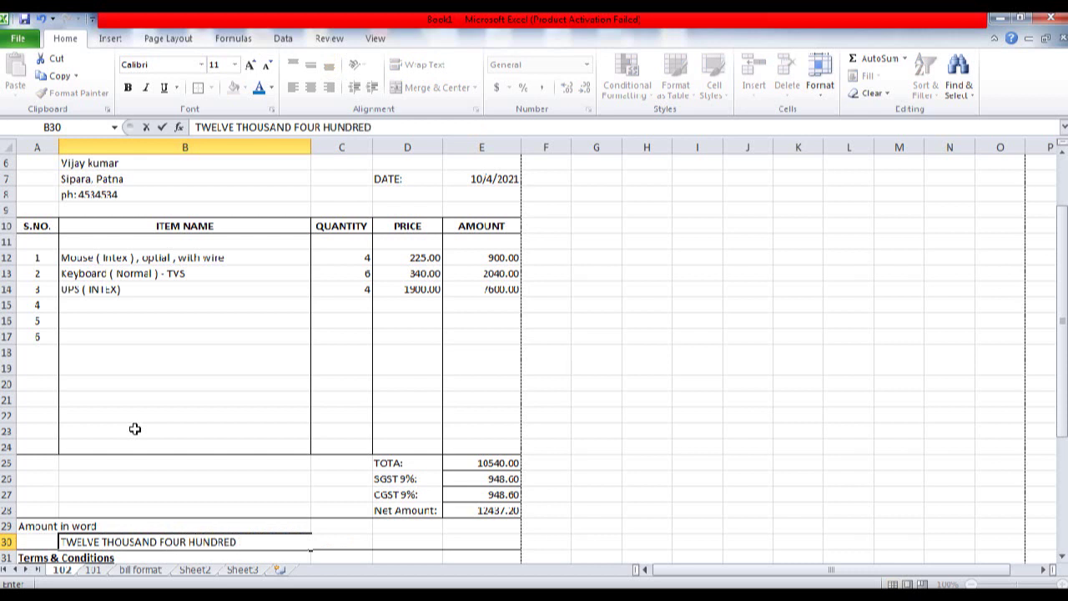
text( THIRTY SE)
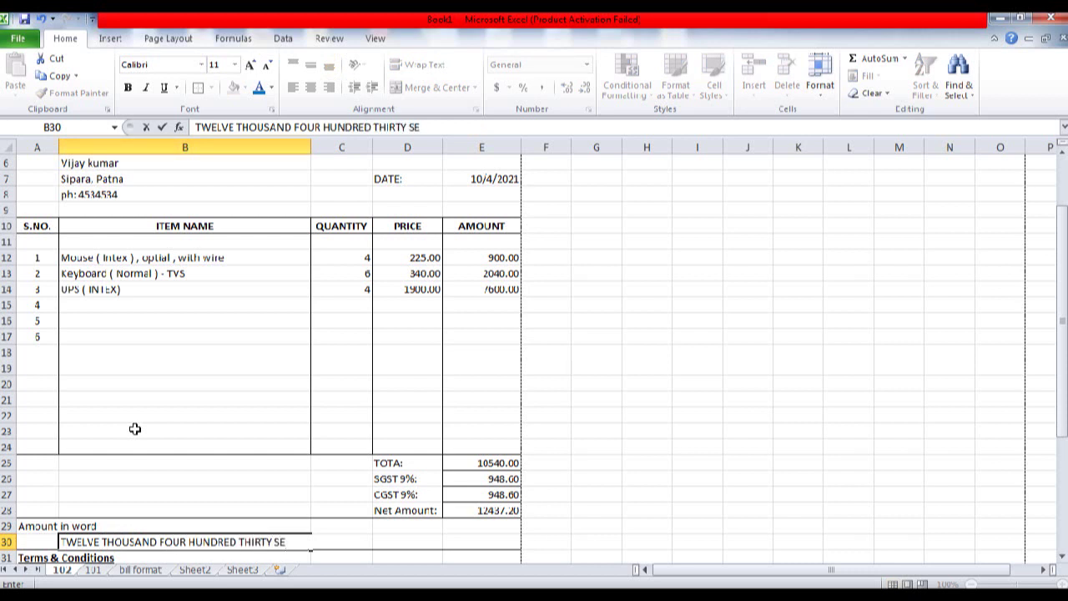
text(VEN ONLY)
key(Return)
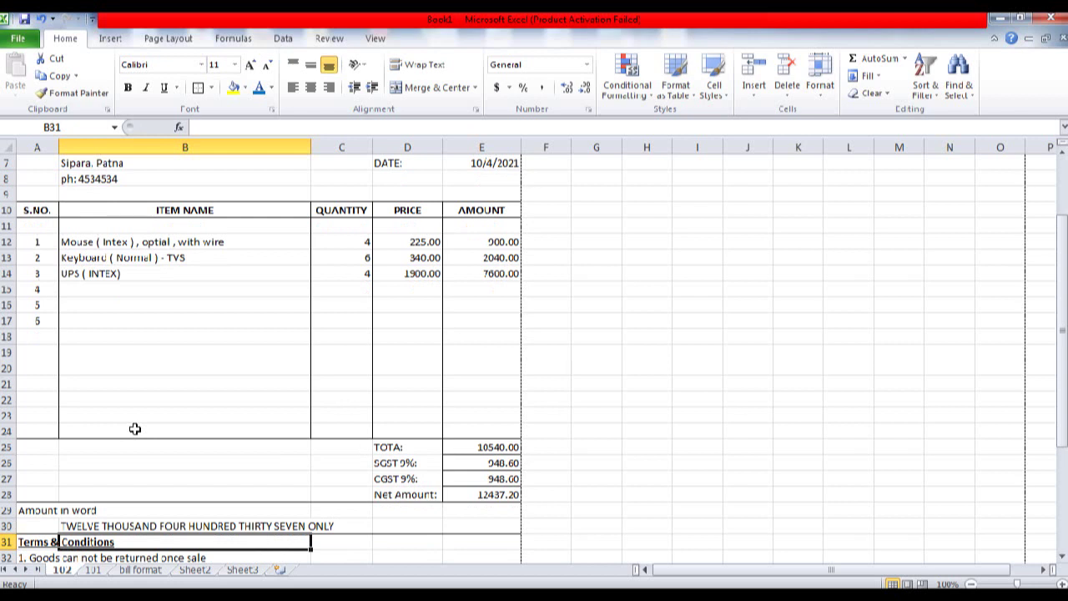
click(208, 476)
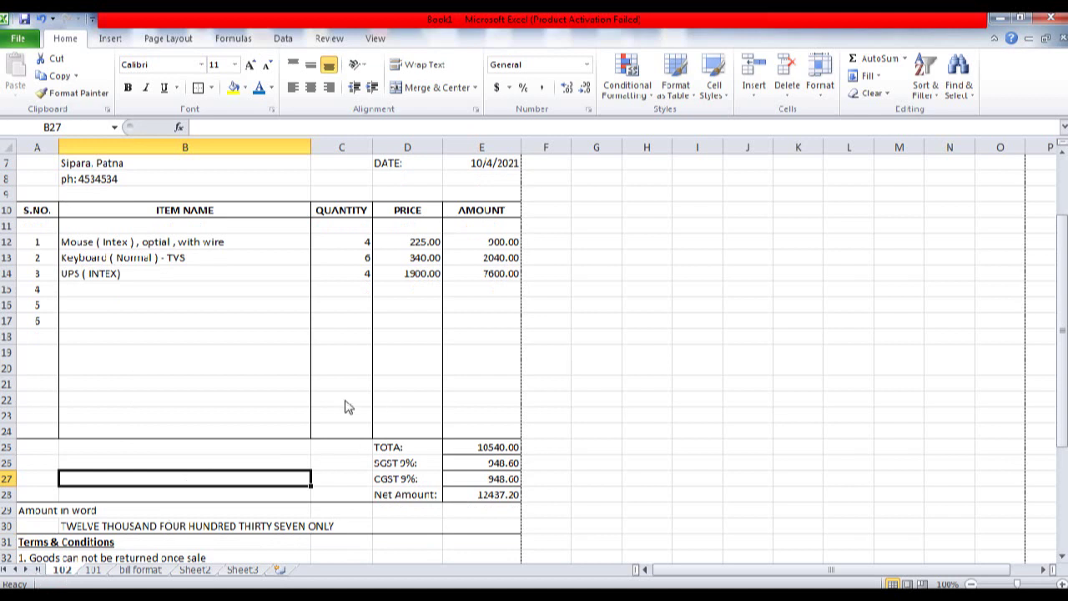
key(ctrl+s)
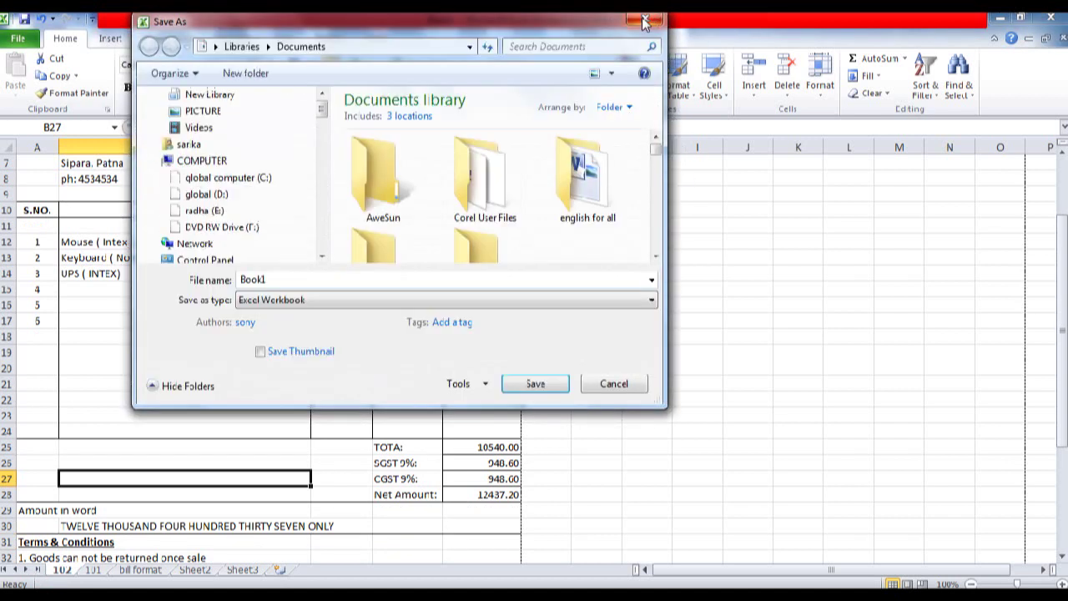
click(646, 19)
click(331, 356)
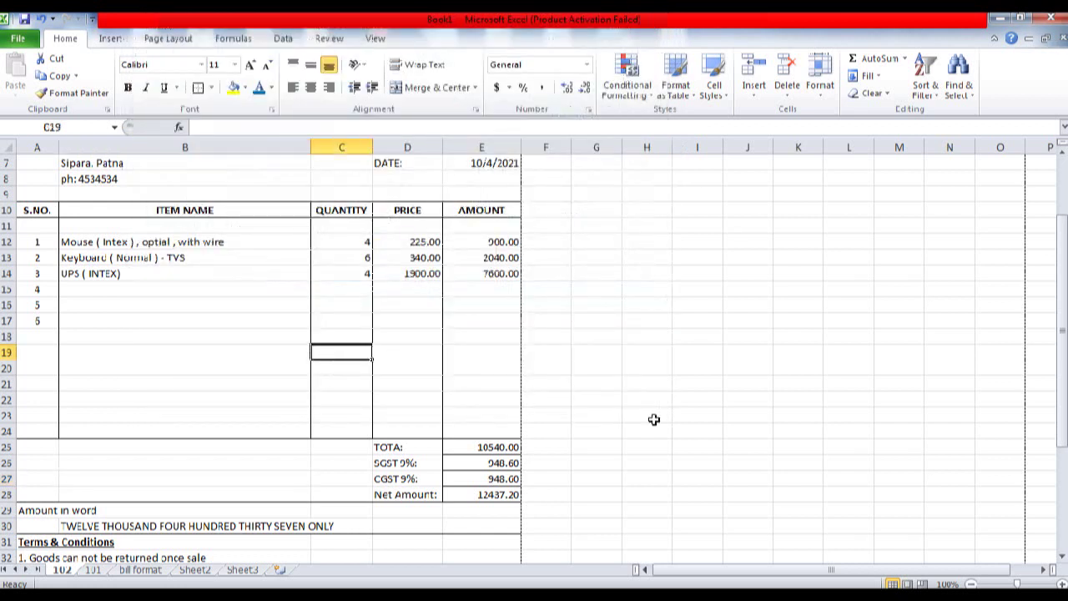
Review invoice 102 in print preview and return to the sheet
key(ctrl+p)
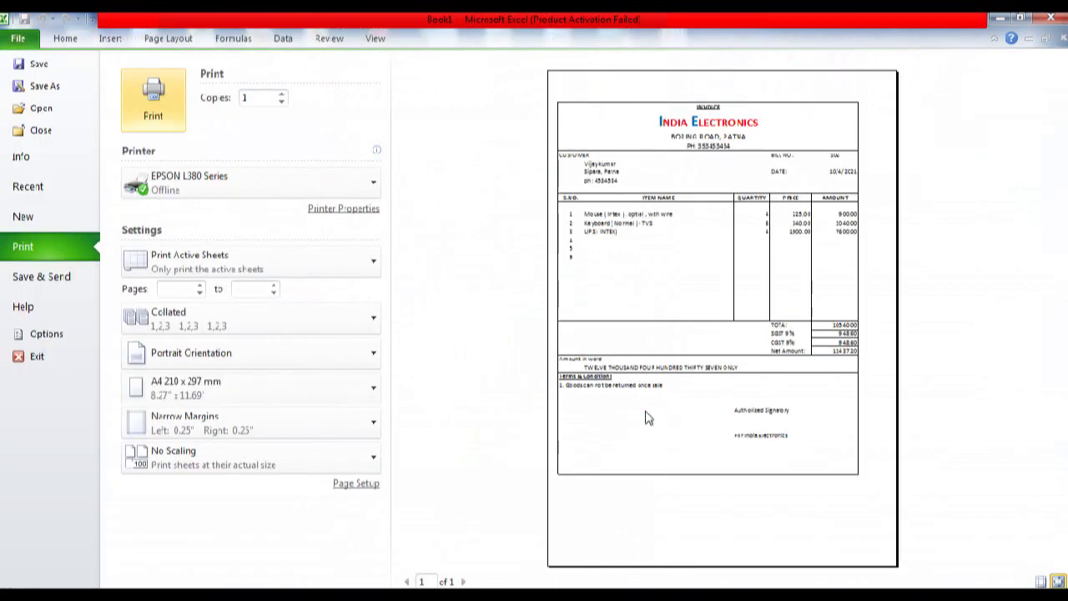
key(Escape)
click(183, 400)
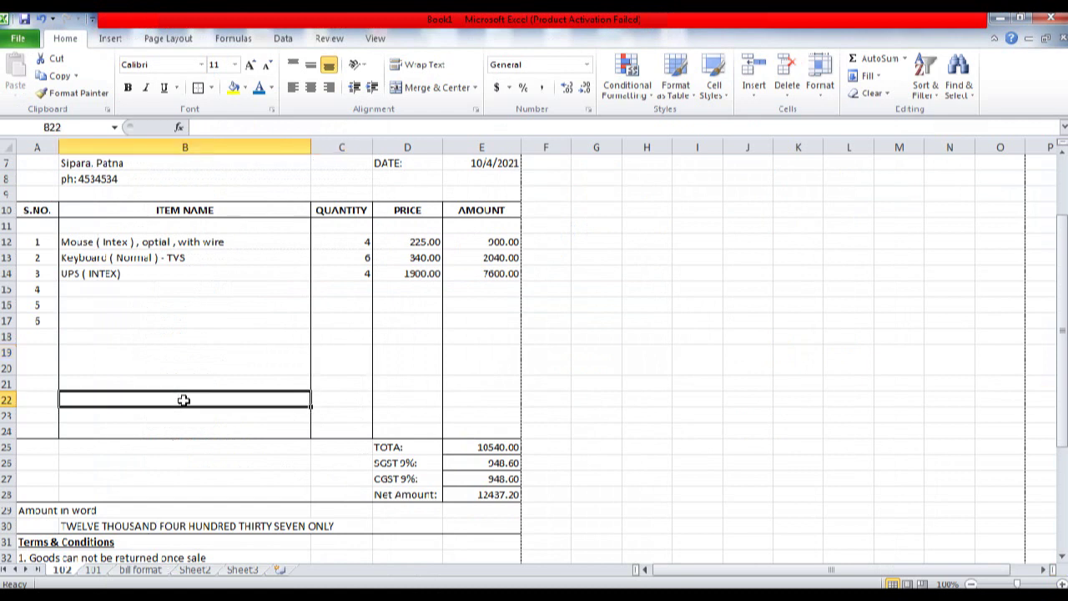
Compare the header and item sections of the blank bill format sheet and invoice 101, and return to invoice 102
scroll(183, 400, up, 2)
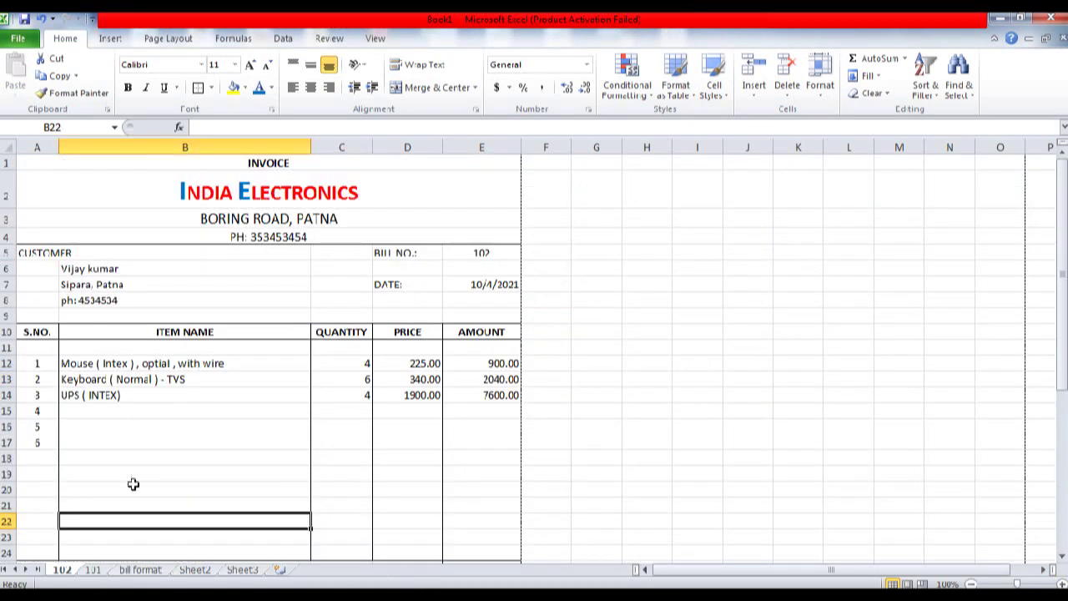
click(154, 570)
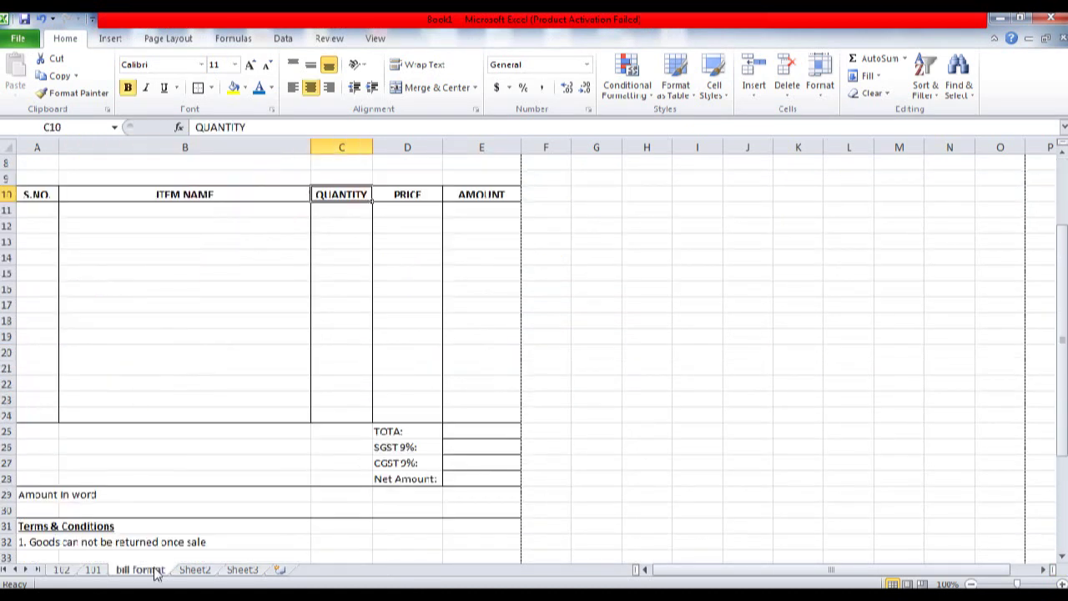
scroll(173, 396, up, 3)
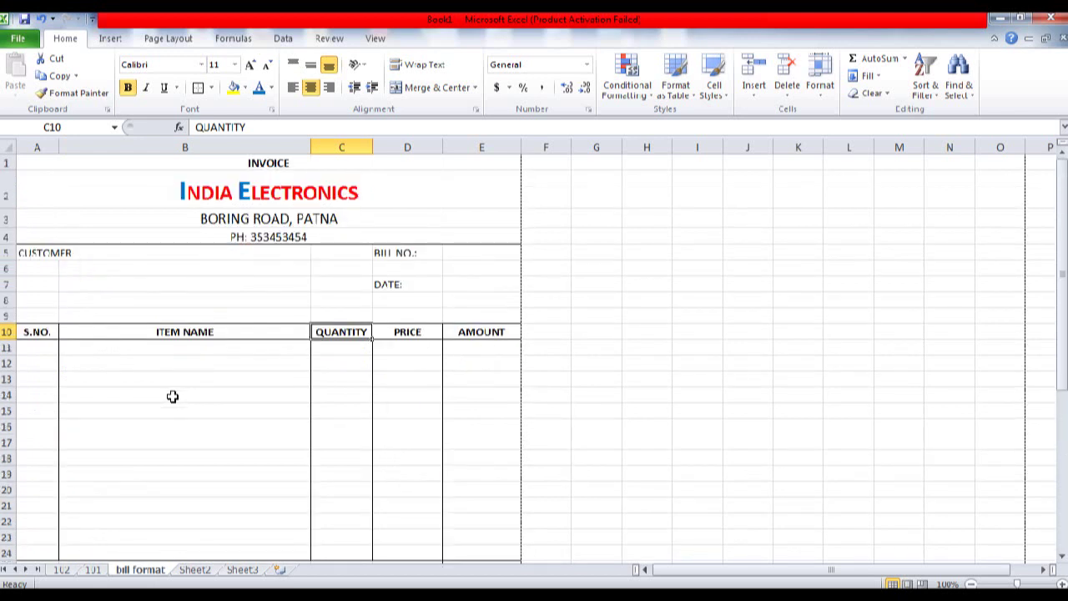
click(95, 569)
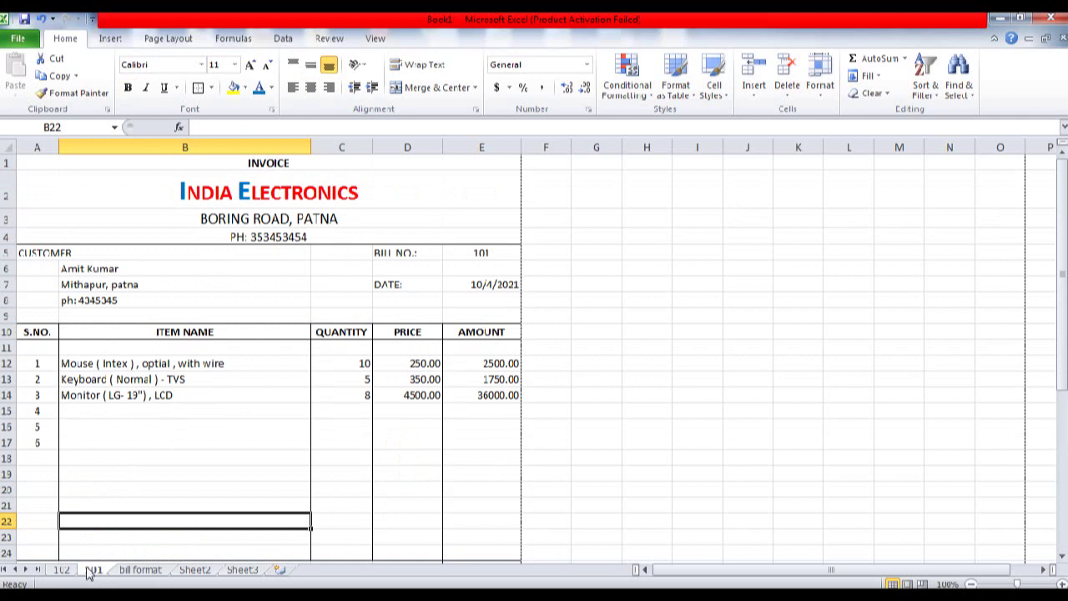
click(73, 570)
click(314, 434)
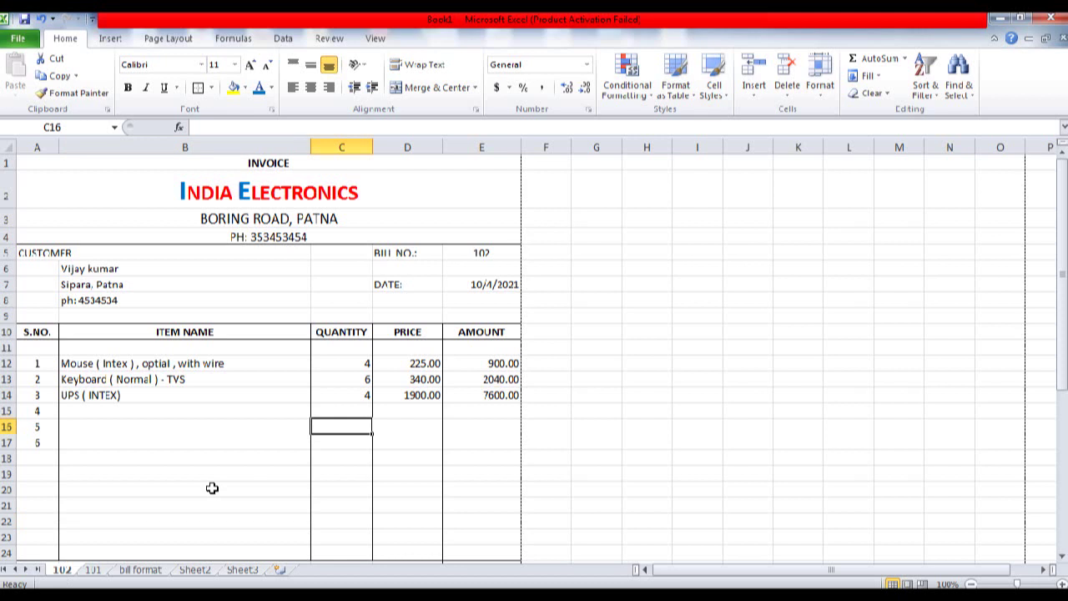
Review invoice 102 from the item rows down past the signatory lines and back up to the INVOICE heading
key(Down)
key(Down)
key(Down)
key(Down)
key(Down)
key(Down)
key(Down)
key(Down)
key(Down)
key(Down)
key(Down)
key(Down)
key(Down)
key(Down)
key(Down)
key(Down)
key(Down)
key(Down)
key(Down)
key(Down)
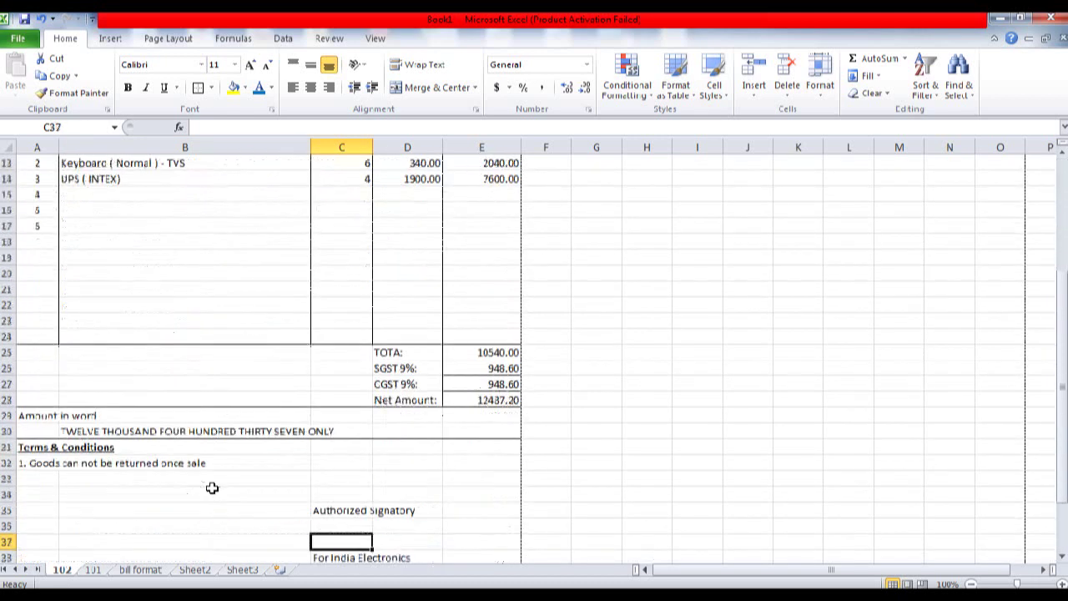
key(Down)
key(Down)
key(Down)
key(Up)
key(Up)
key(Up)
key(Up)
key(Up)
key(Up)
key(Up)
key(Up)
key(Up)
key(Up)
key(Up)
key(Up)
key(Up)
key(Up)
key(Up)
key(Up)
key(Up)
key(Up)
key(Up)
key(Up)
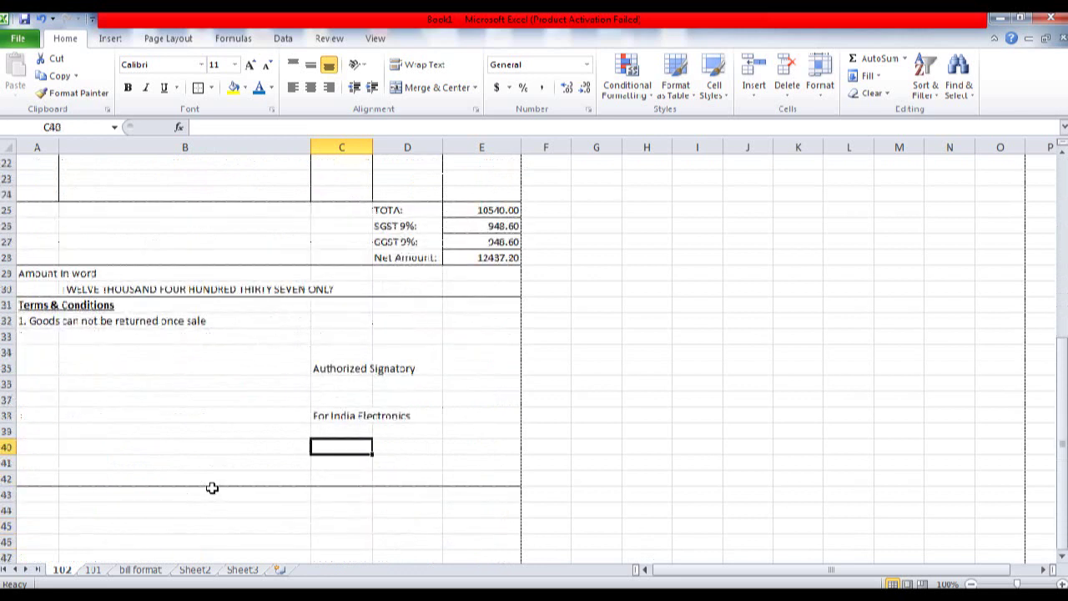
key(Up)
key(Up)
key(Up)
key(Up)
key(Up)
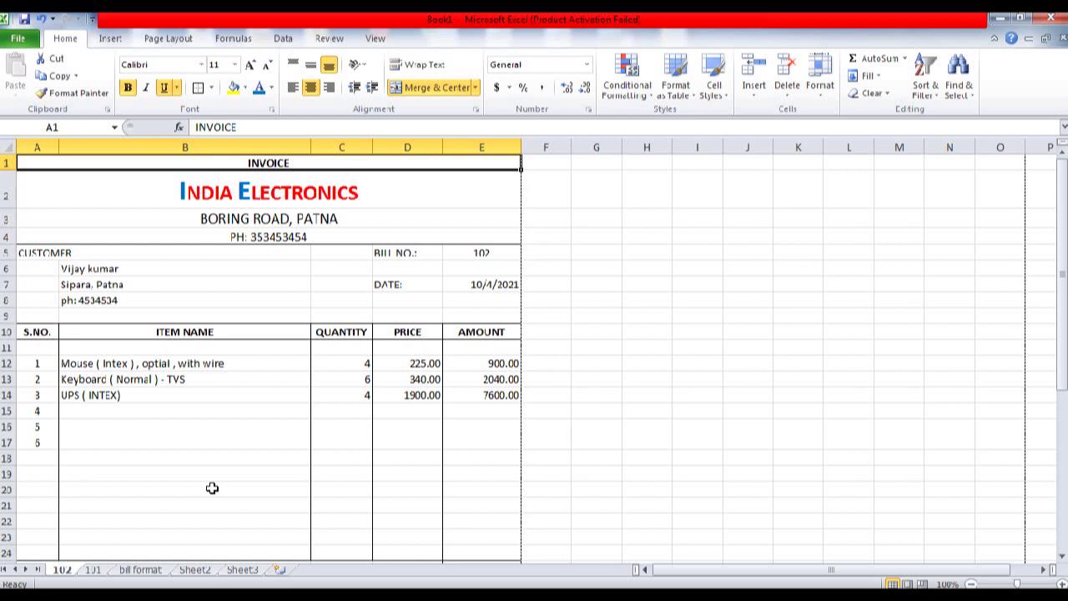
click(227, 389)
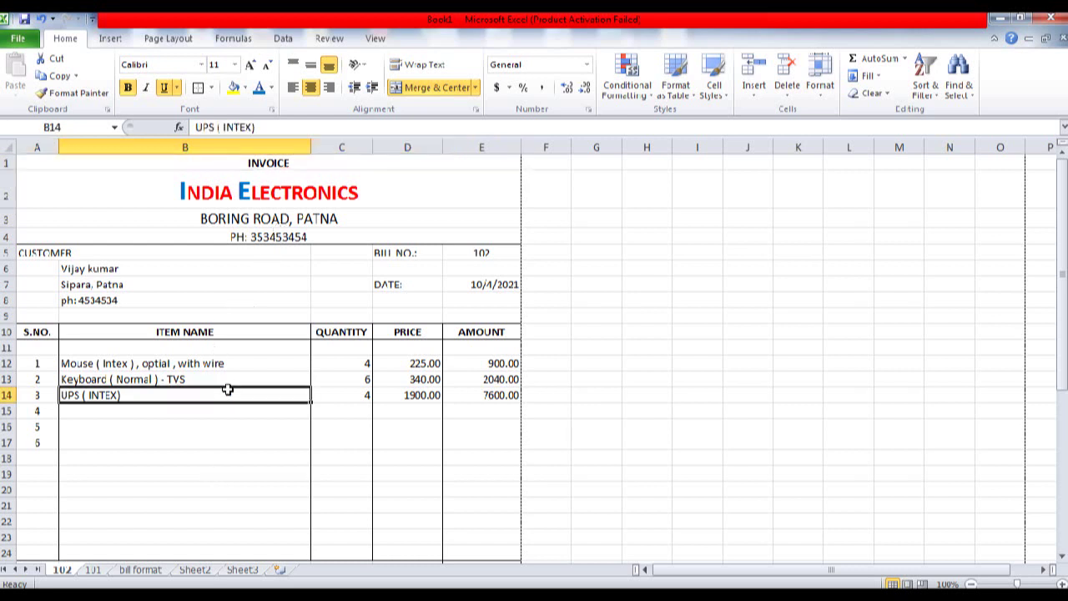
click(247, 458)
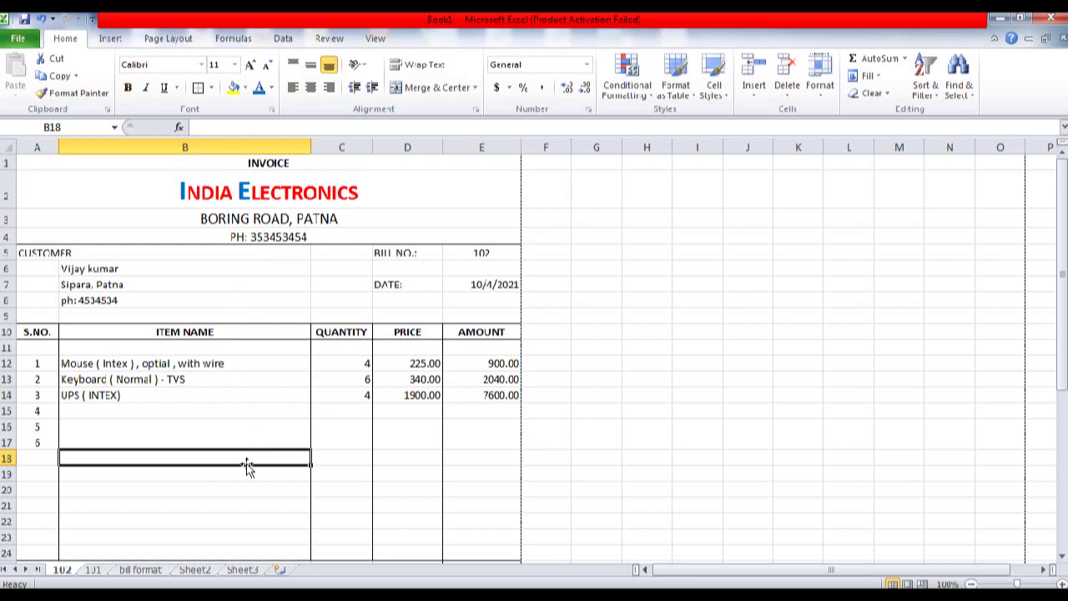
click(359, 410)
click(327, 444)
click(228, 492)
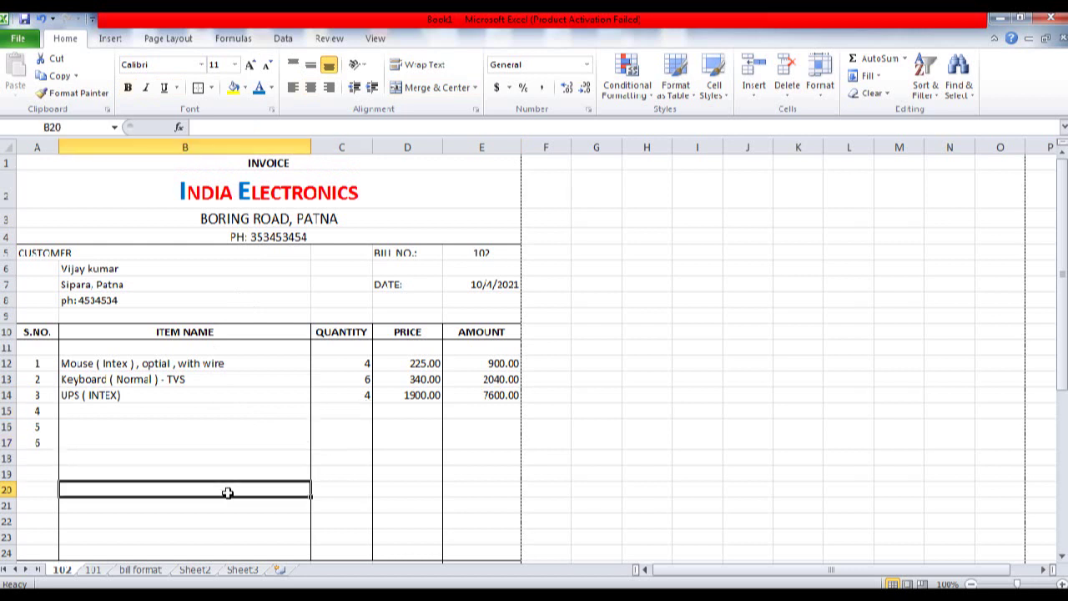
click(250, 469)
click(261, 410)
click(283, 360)
click(294, 256)
click(260, 302)
click(232, 427)
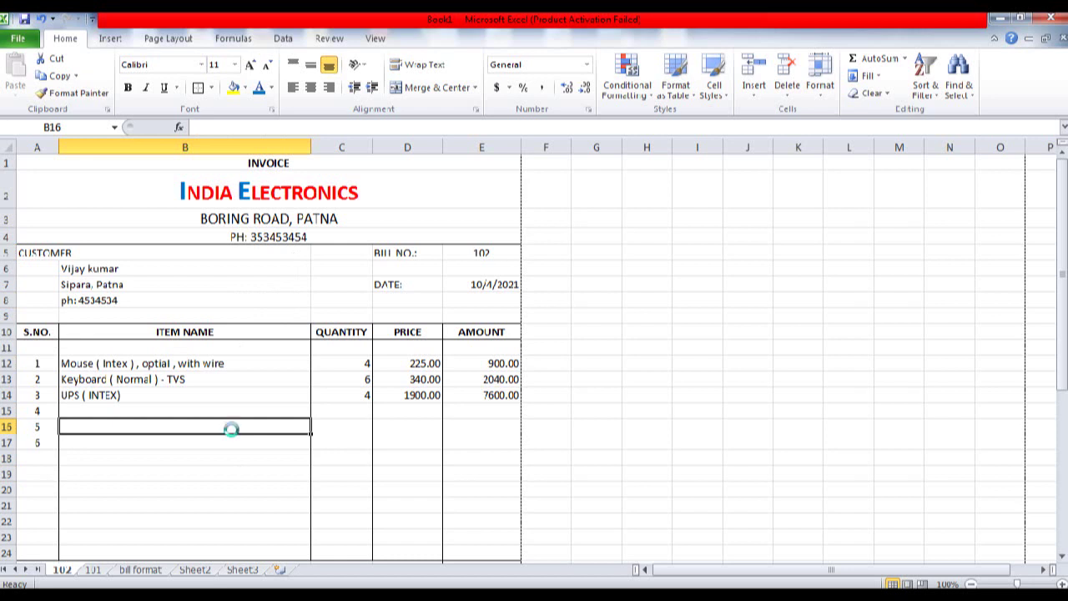
Save the workbook in the Documents library as "PRACTICE SET (MS-EXCEL) BILL FORMAT" in Excel Workbook format
key(ctrl+s)
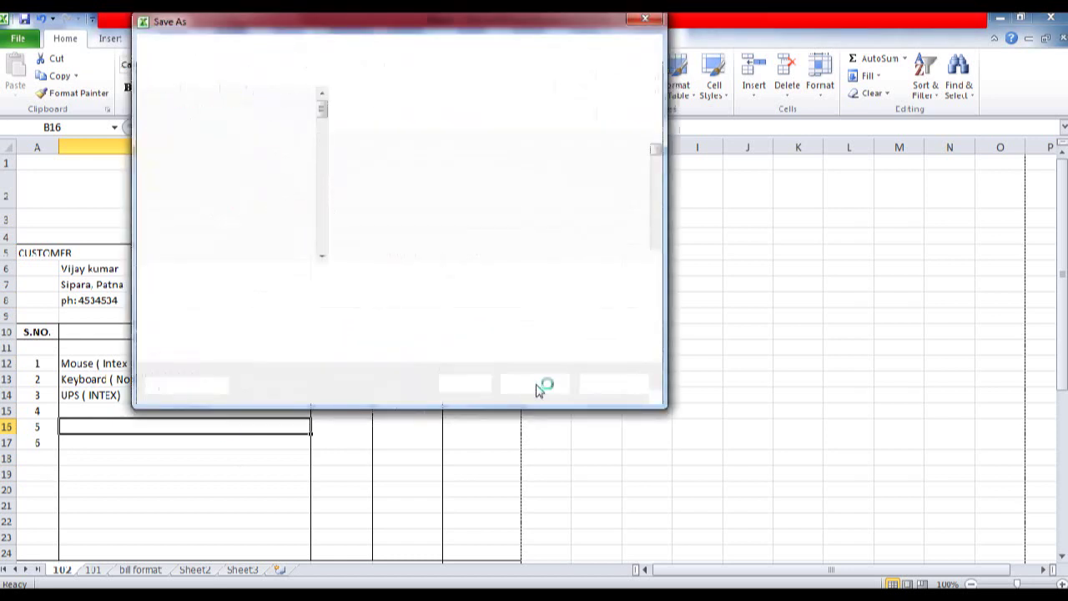
click(535, 385)
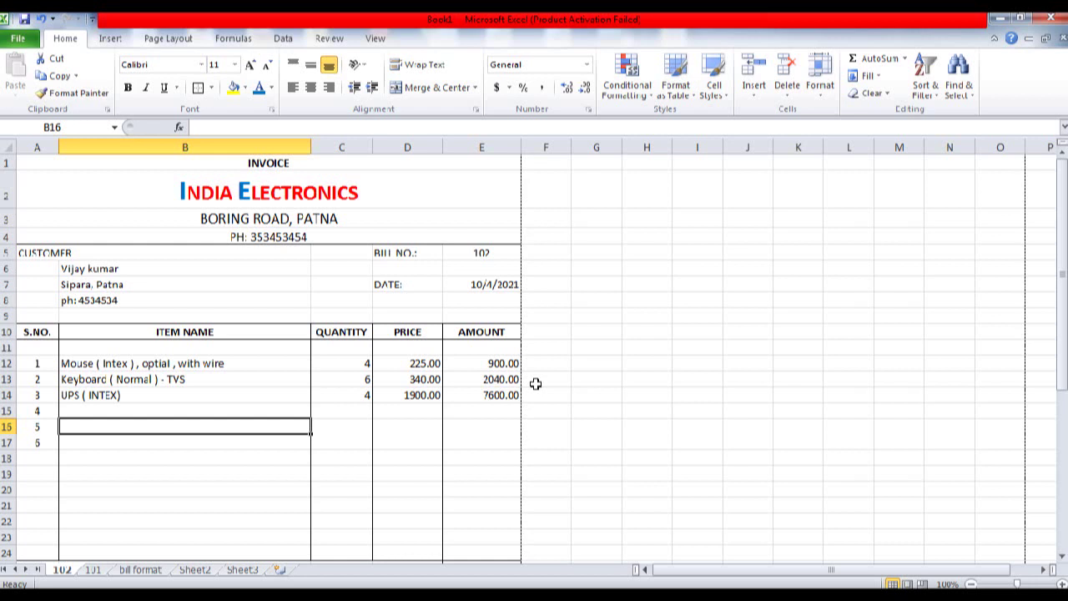
key(ctrl+s)
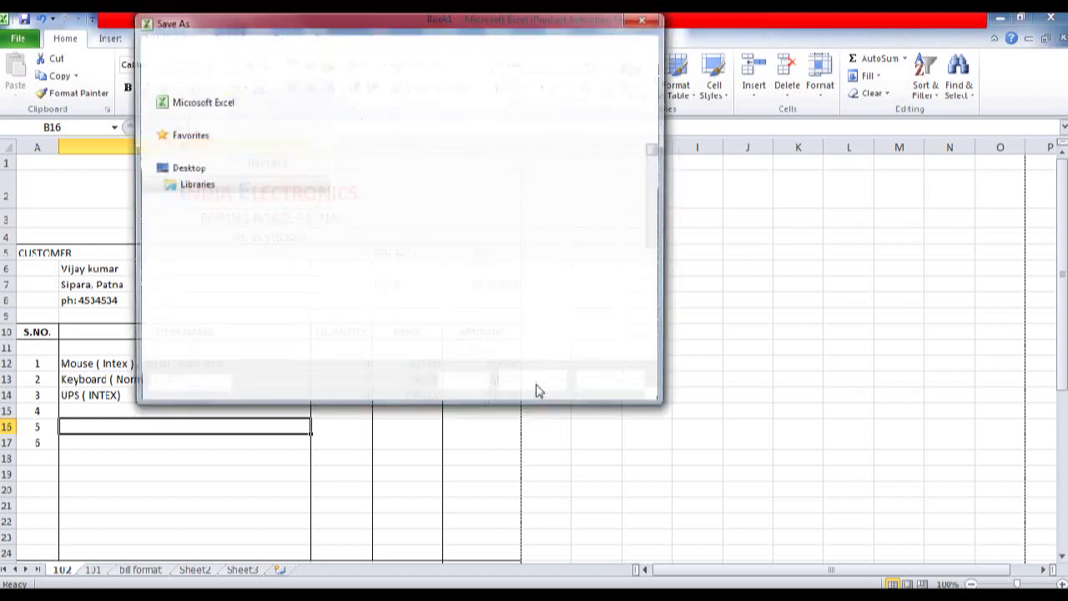
text(PRACTEIC)
key(BackSpace)
key(BackSpace)
key(BackSpace)
key(BackSpace)
text(TICE SET)
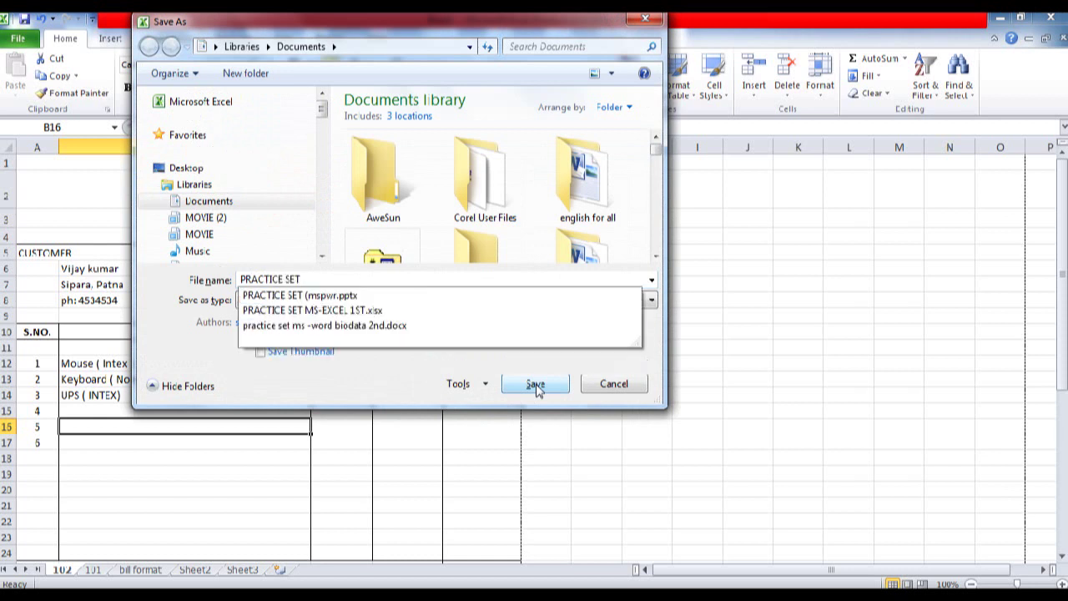
text( (M)
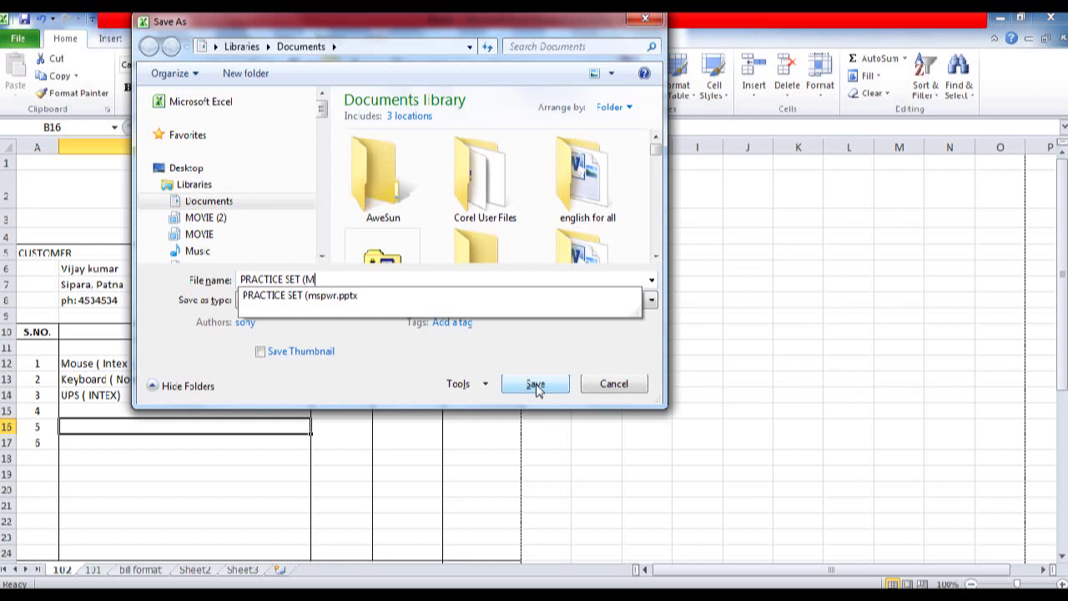
text(S-EXCE)
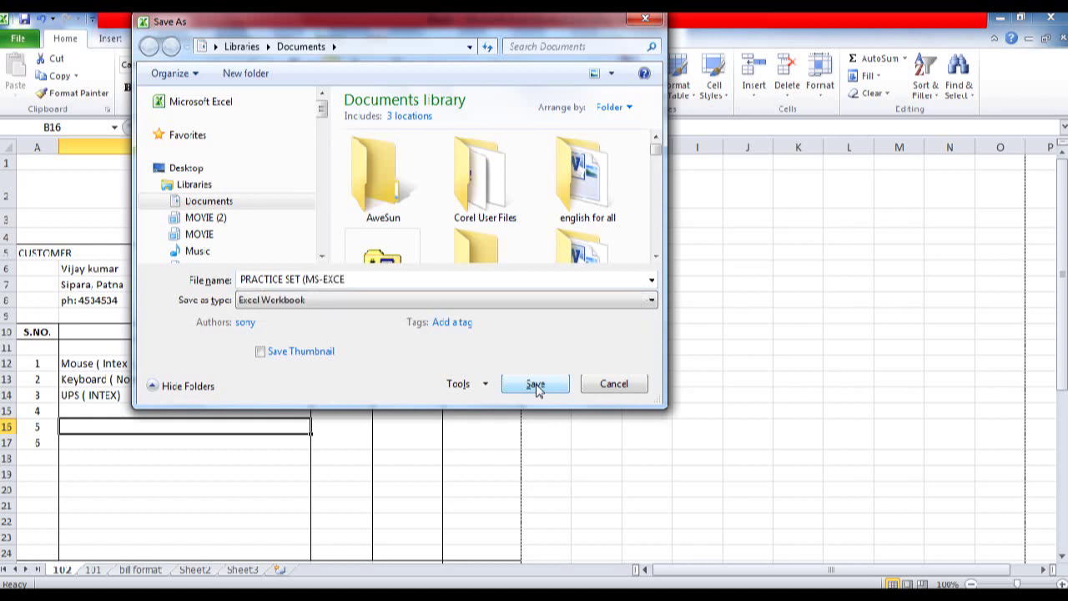
text(L) 1ST)
key(BackSpace)
key(BackSpace)
key(BackSpace)
text(EILL FORMAT)
click(535, 385)
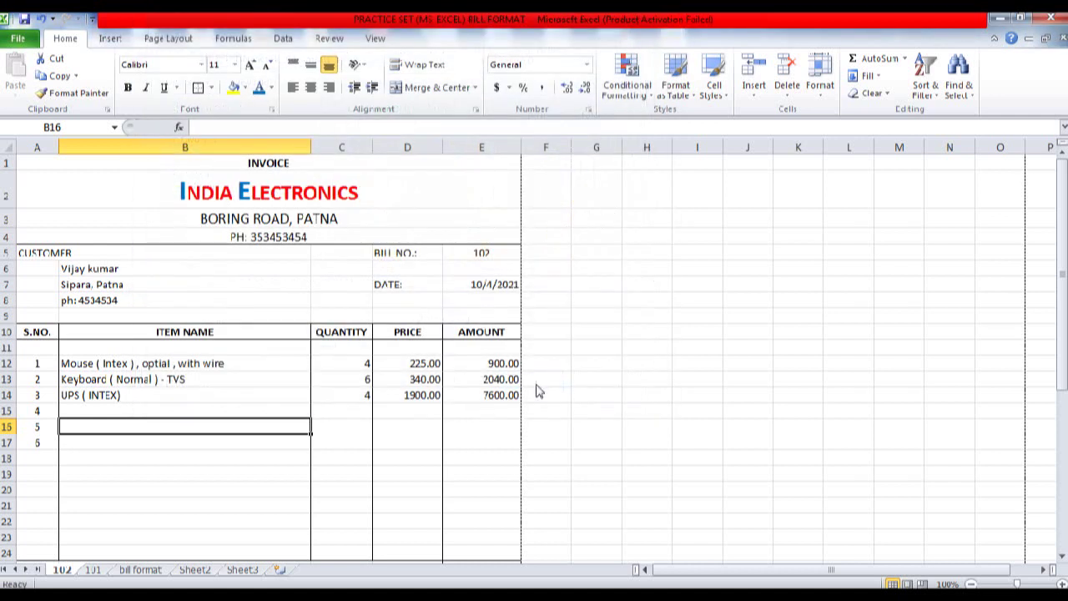
Close the saved bill format workbook and exit to the desktop
key(ctrl+p)
key(Escape)
click(1048, 20)
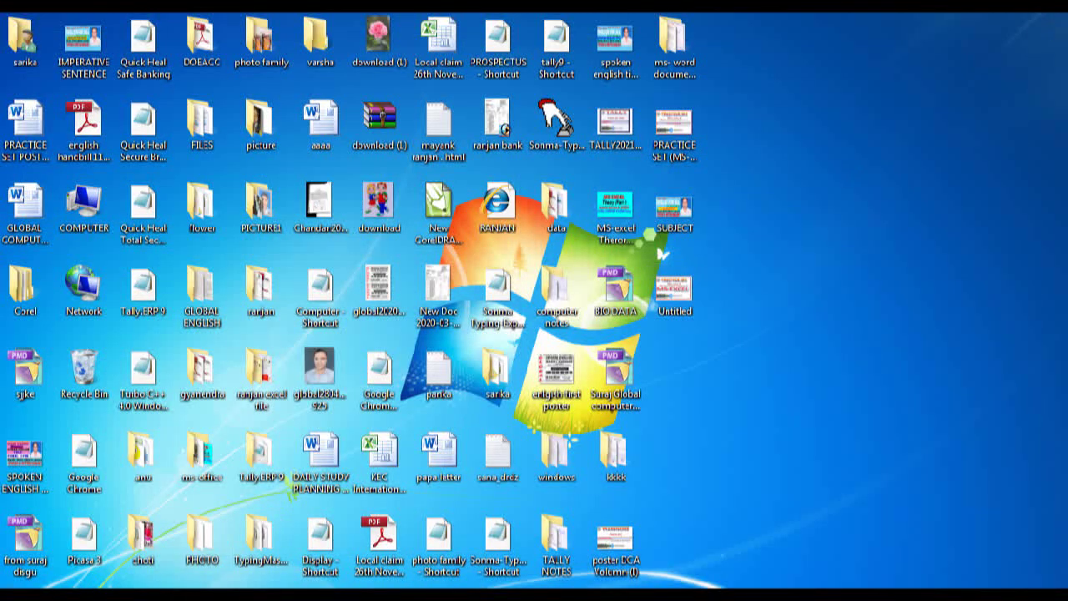
click(359, 595)
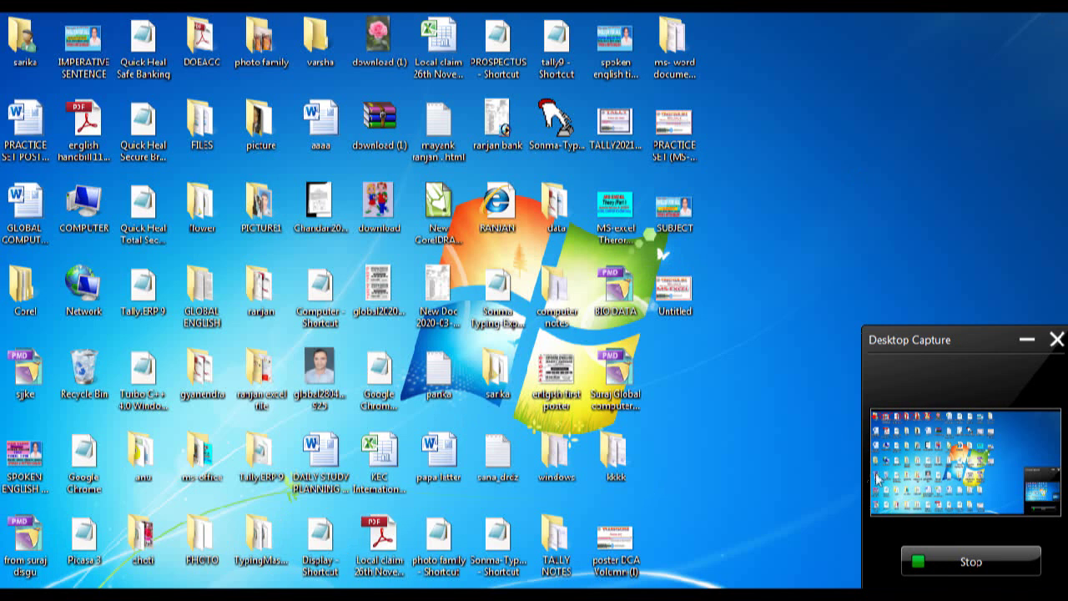